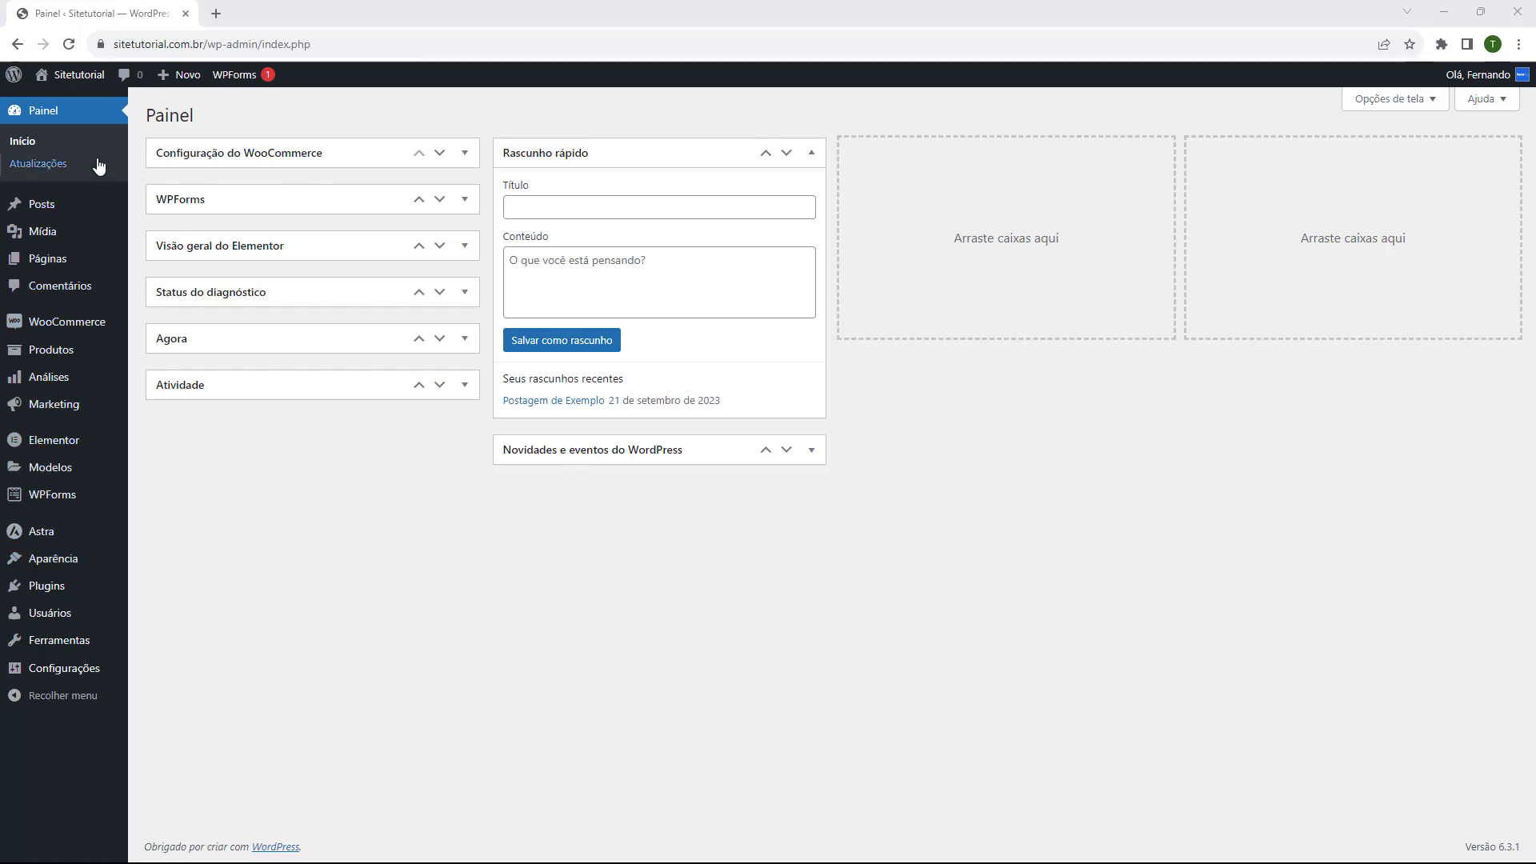
Step: Open the menu management page in the site's appearance settings
{"action": "mouse_move", "coordinate": [50, 542]}
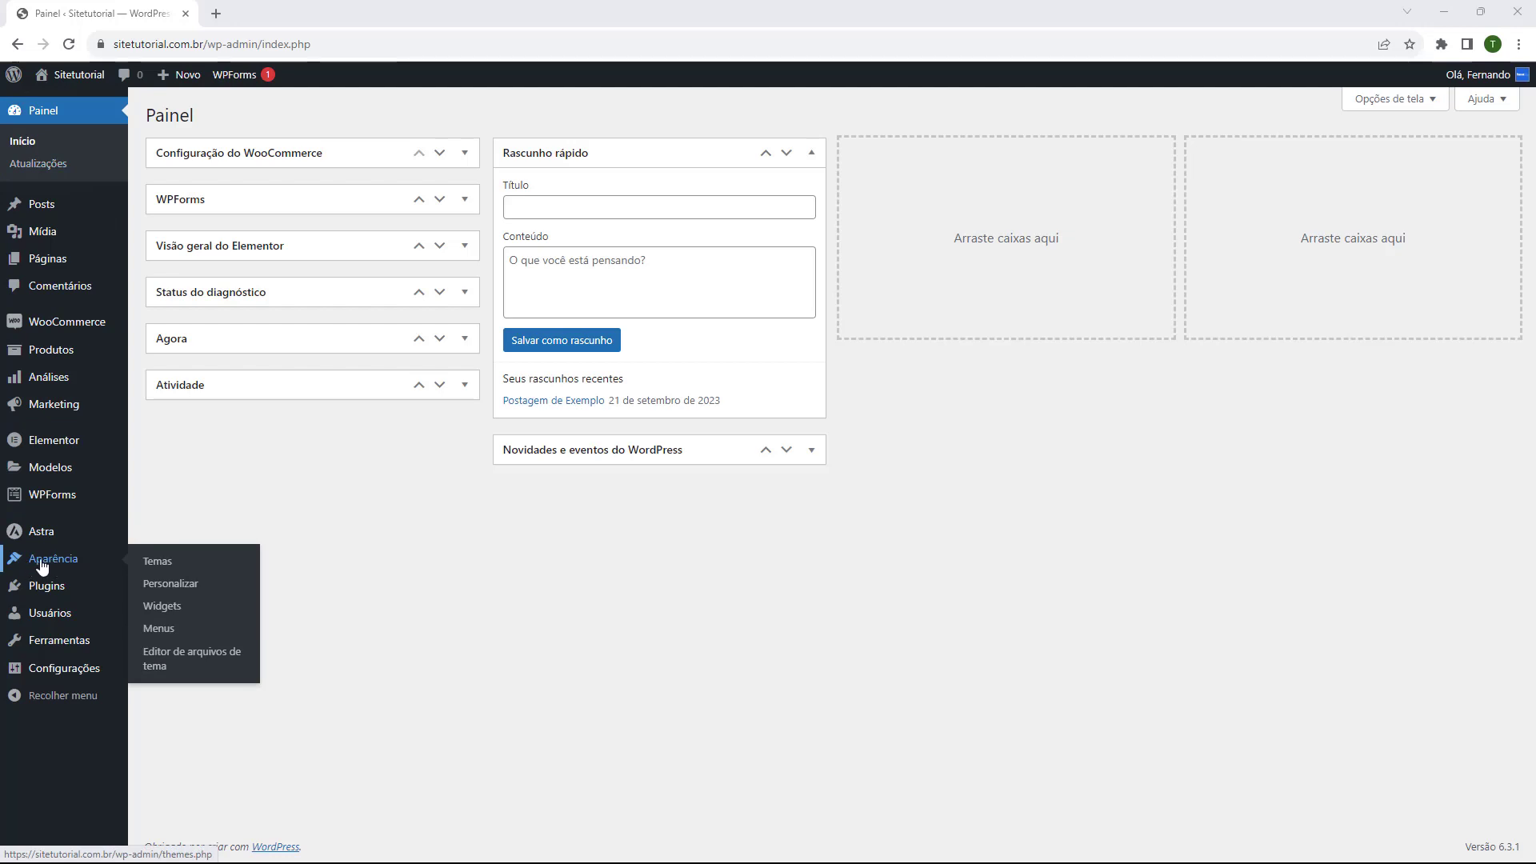
{"action": "left_click", "coordinate": [43, 566]}
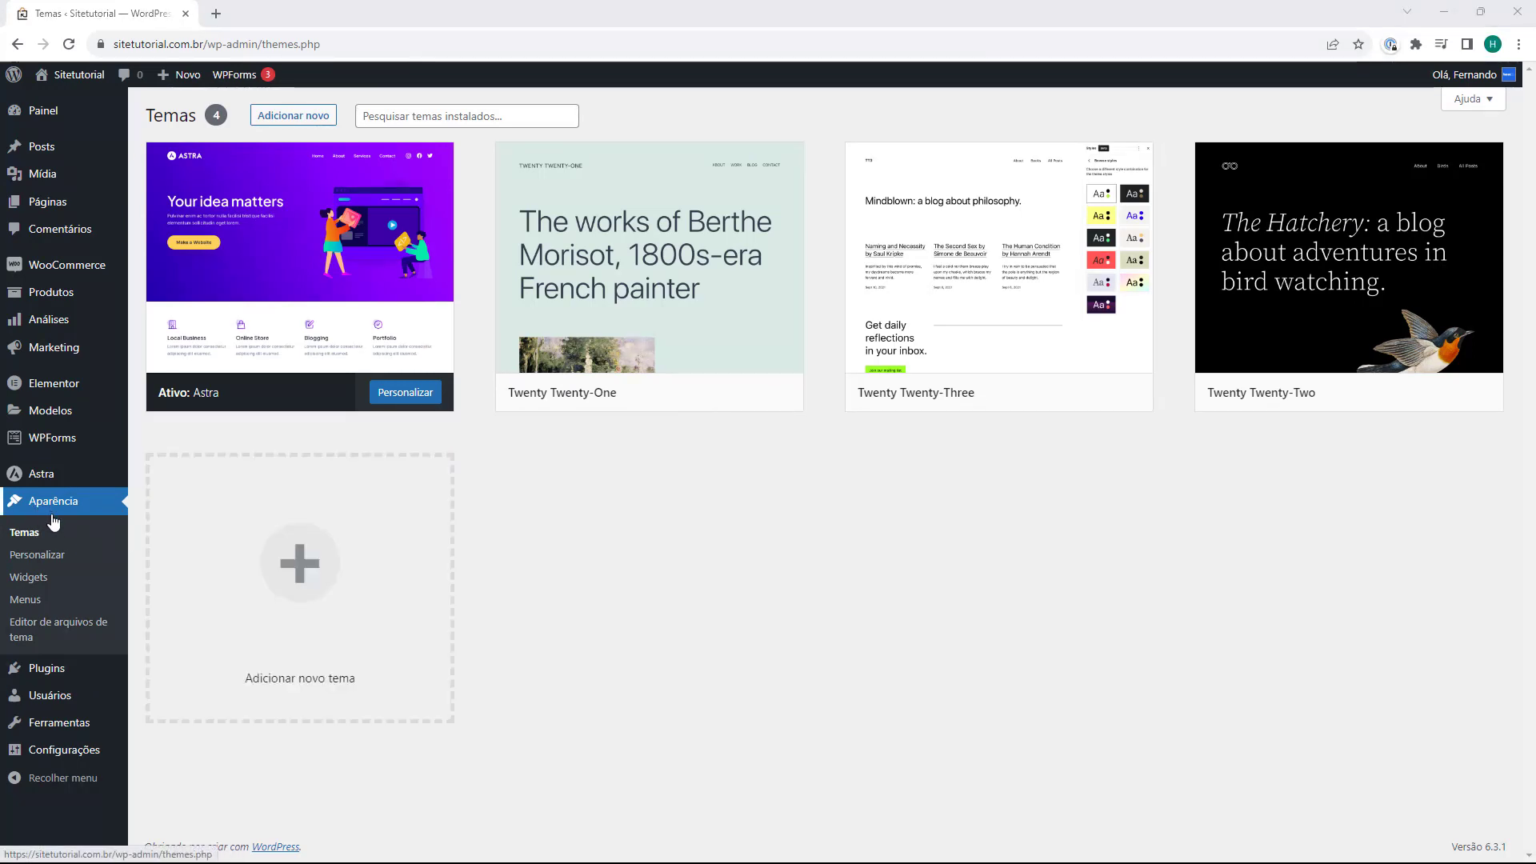
{"action": "left_click", "coordinate": [26, 601]}
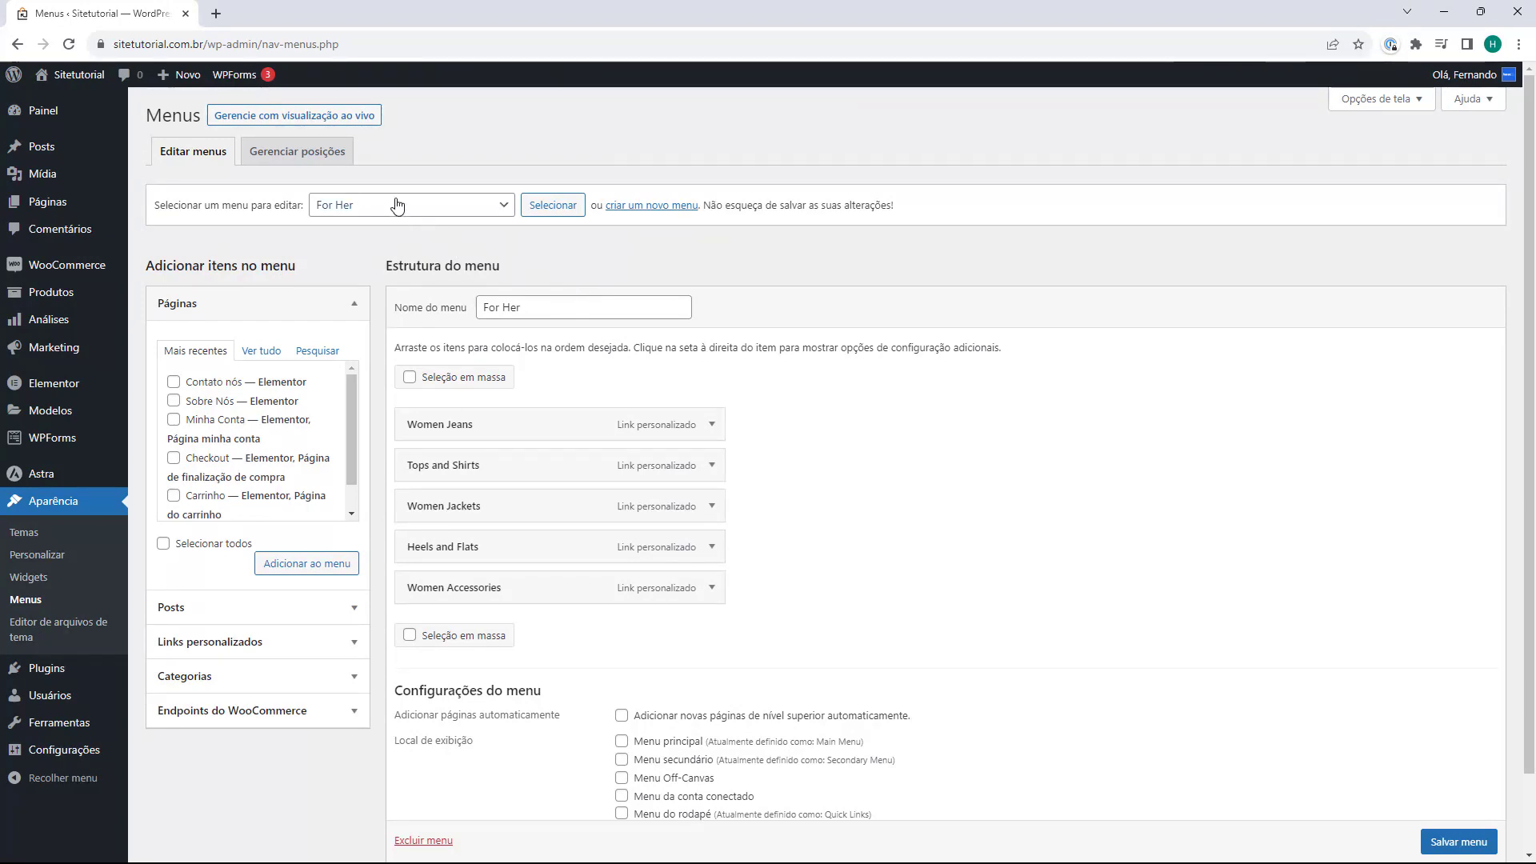
Step: Look through the existing menus available for editing, including For Her, For Him, Main Menu, Quick Links and Secondary Menu
{"action": "left_click", "coordinate": [350, 207]}
{"action": "left_click", "coordinate": [346, 207]}
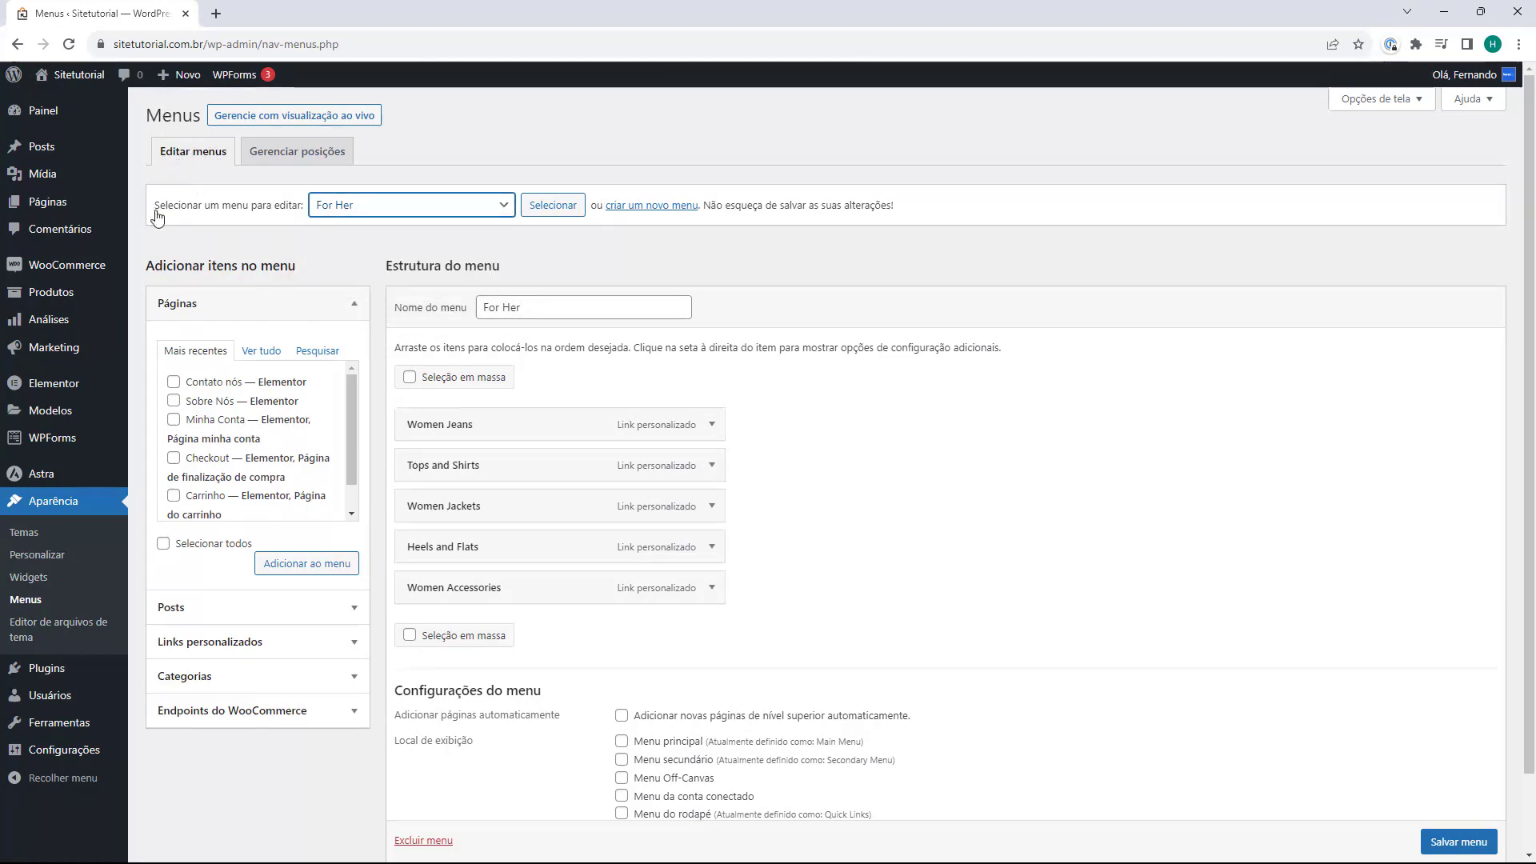
{"action": "left_click", "coordinate": [327, 209]}
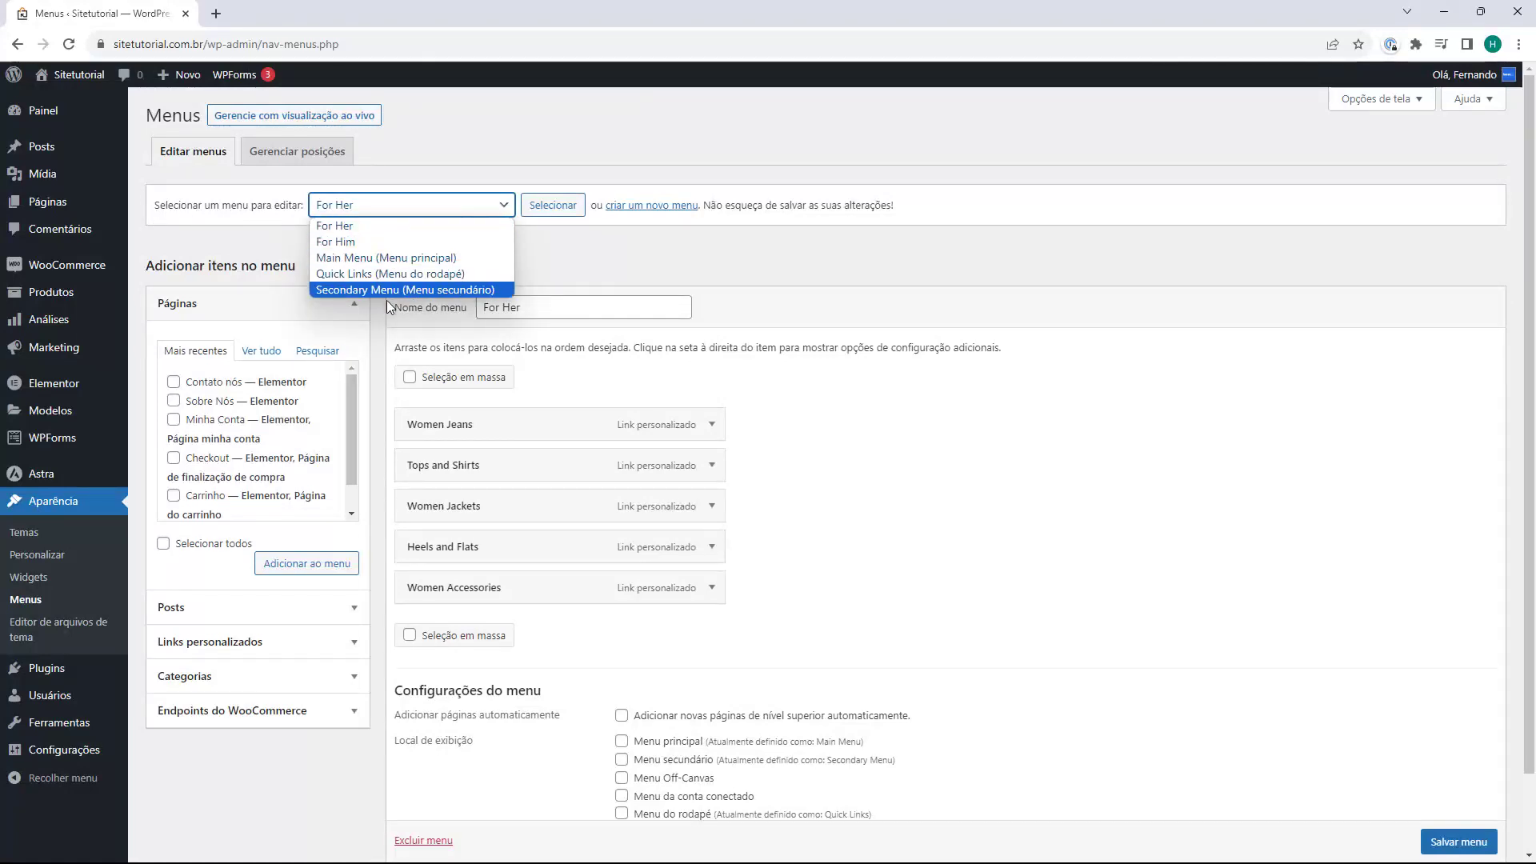
{"action": "left_click", "coordinate": [376, 210]}
{"action": "left_click", "coordinate": [376, 210]}
{"action": "left_click", "coordinate": [357, 242]}
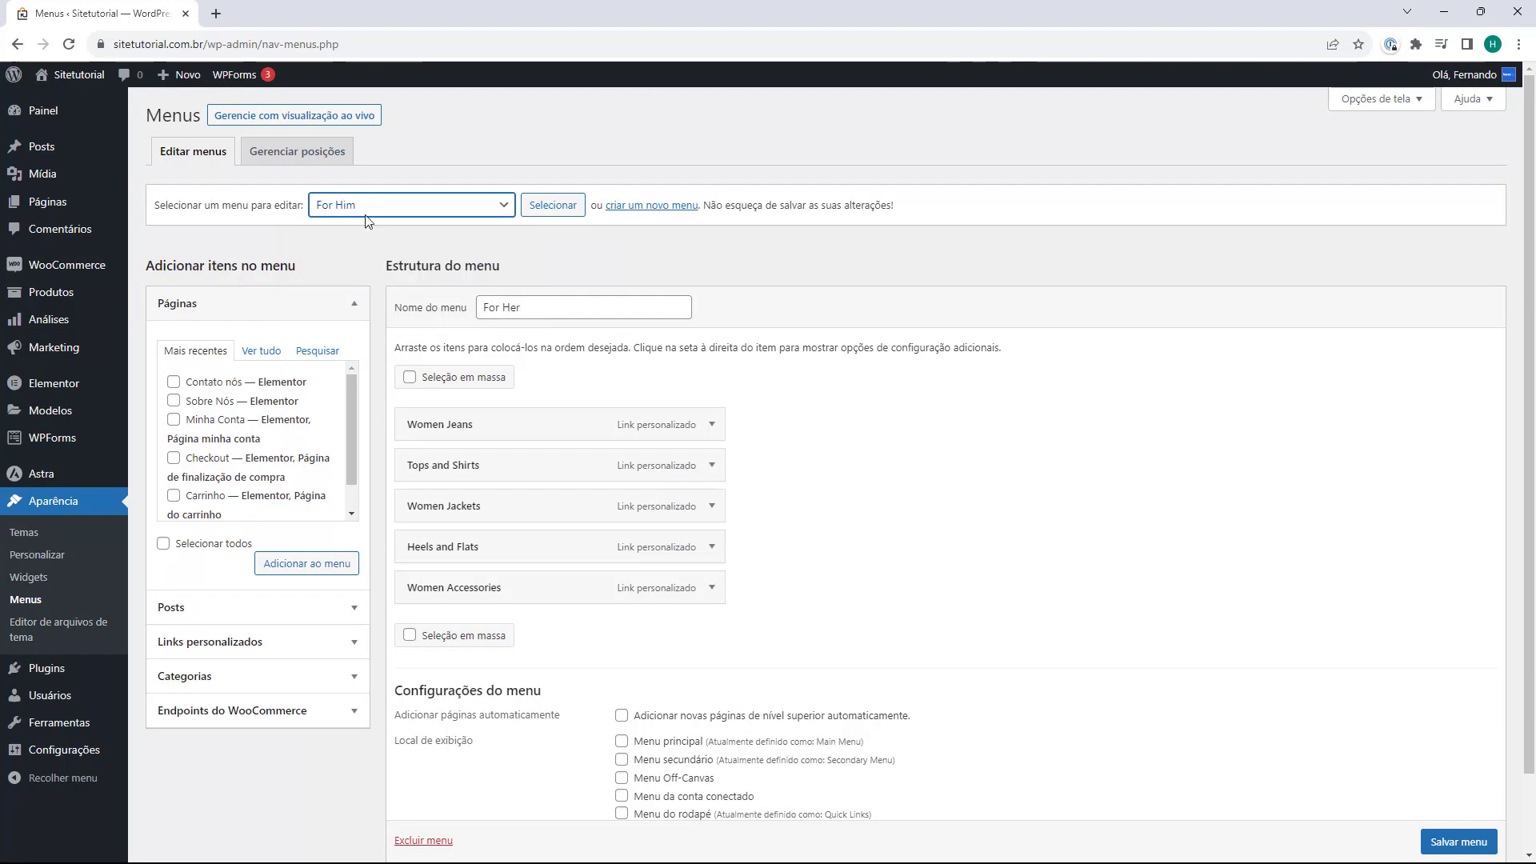
{"action": "left_click", "coordinate": [364, 215]}
{"action": "left_click", "coordinate": [370, 259]}
{"action": "left_click", "coordinate": [358, 218]}
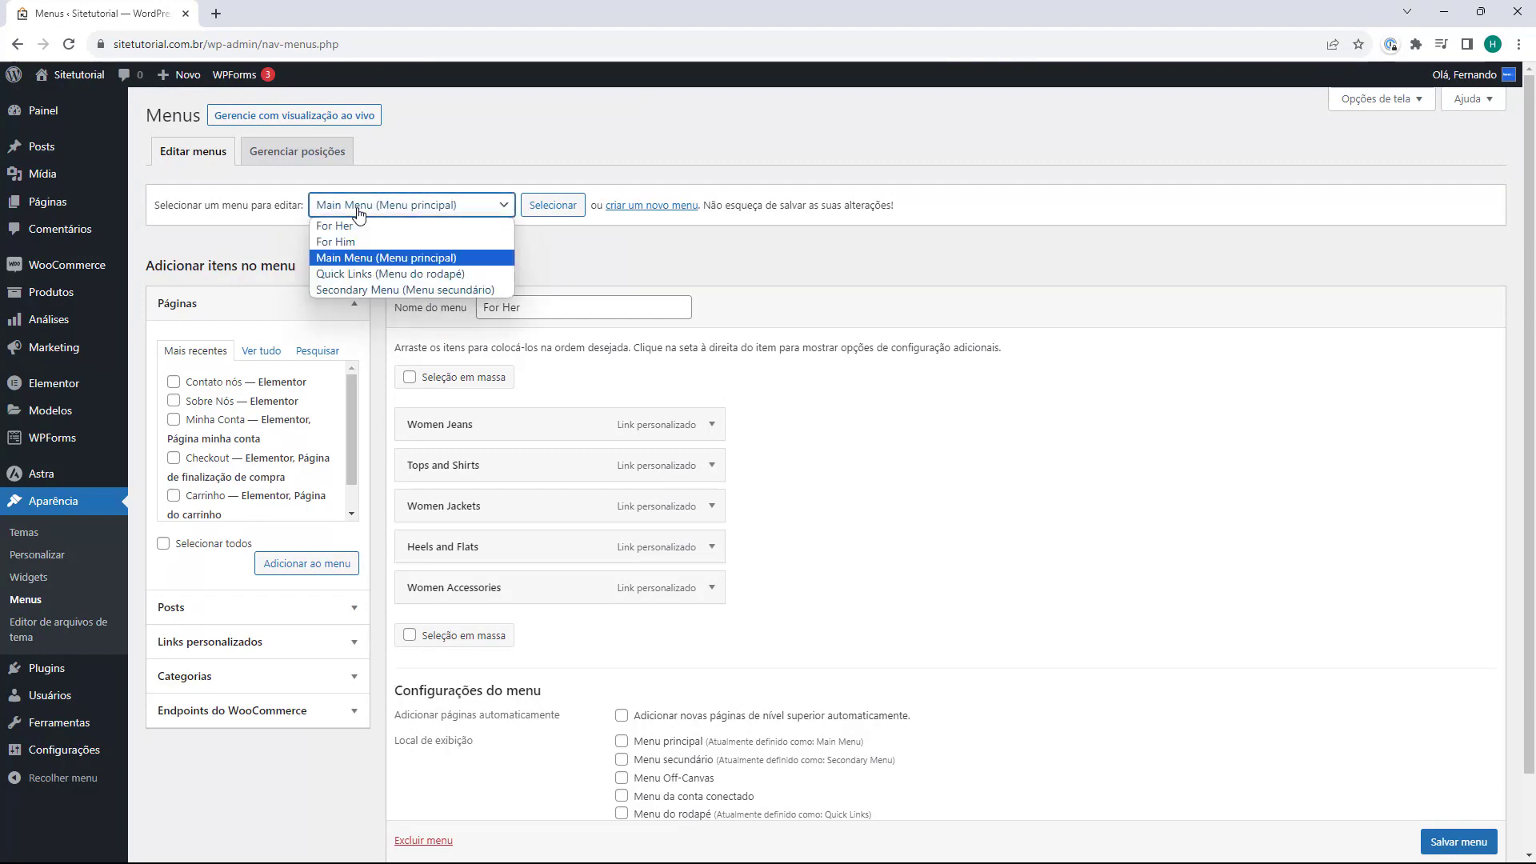
{"action": "left_click", "coordinate": [352, 277]}
{"action": "left_click", "coordinate": [441, 212]}
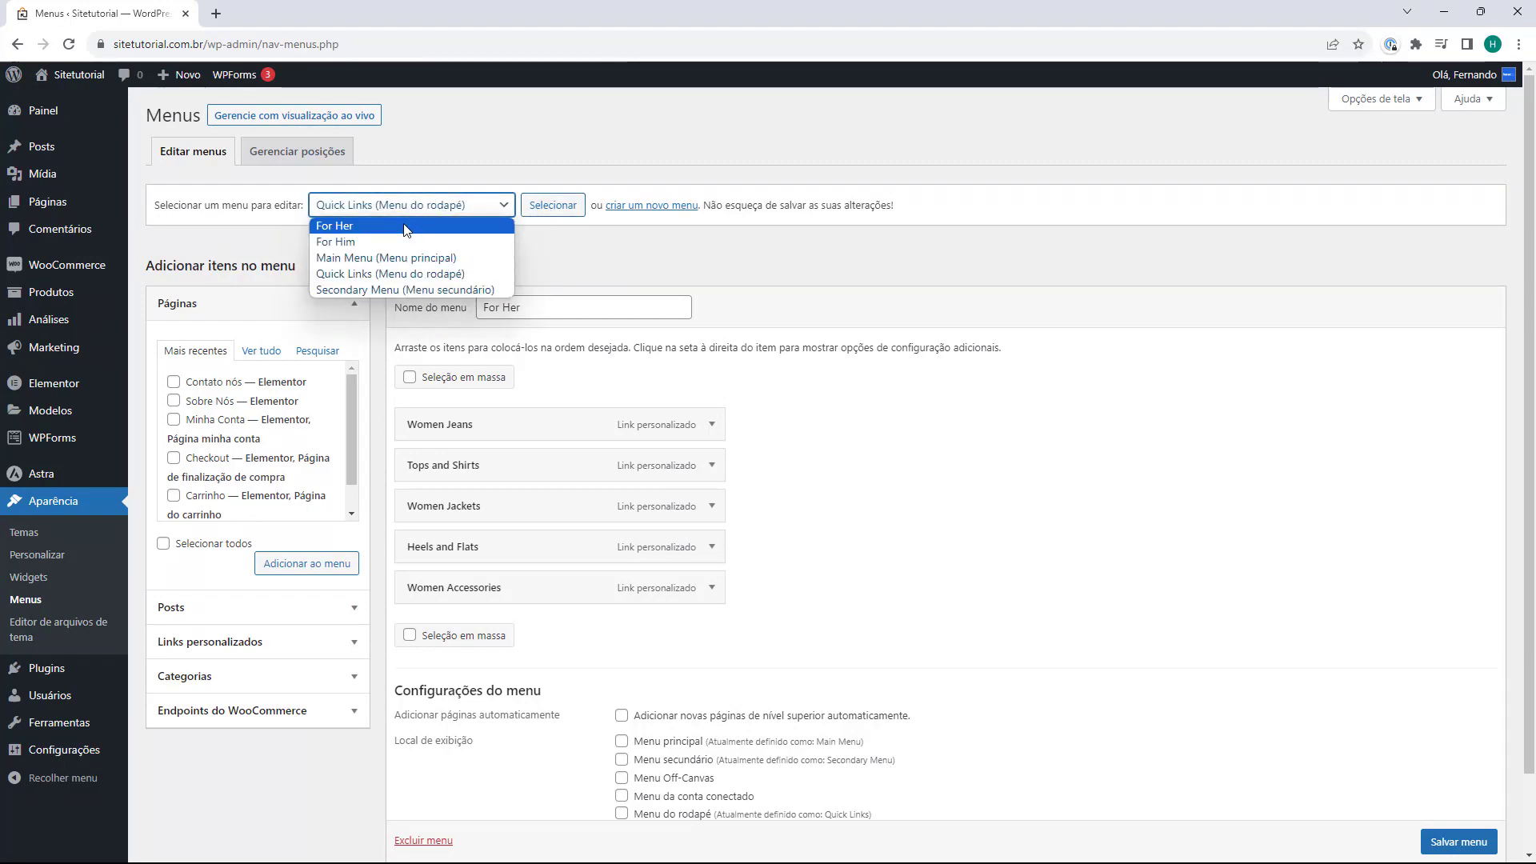
{"action": "left_click", "coordinate": [353, 216]}
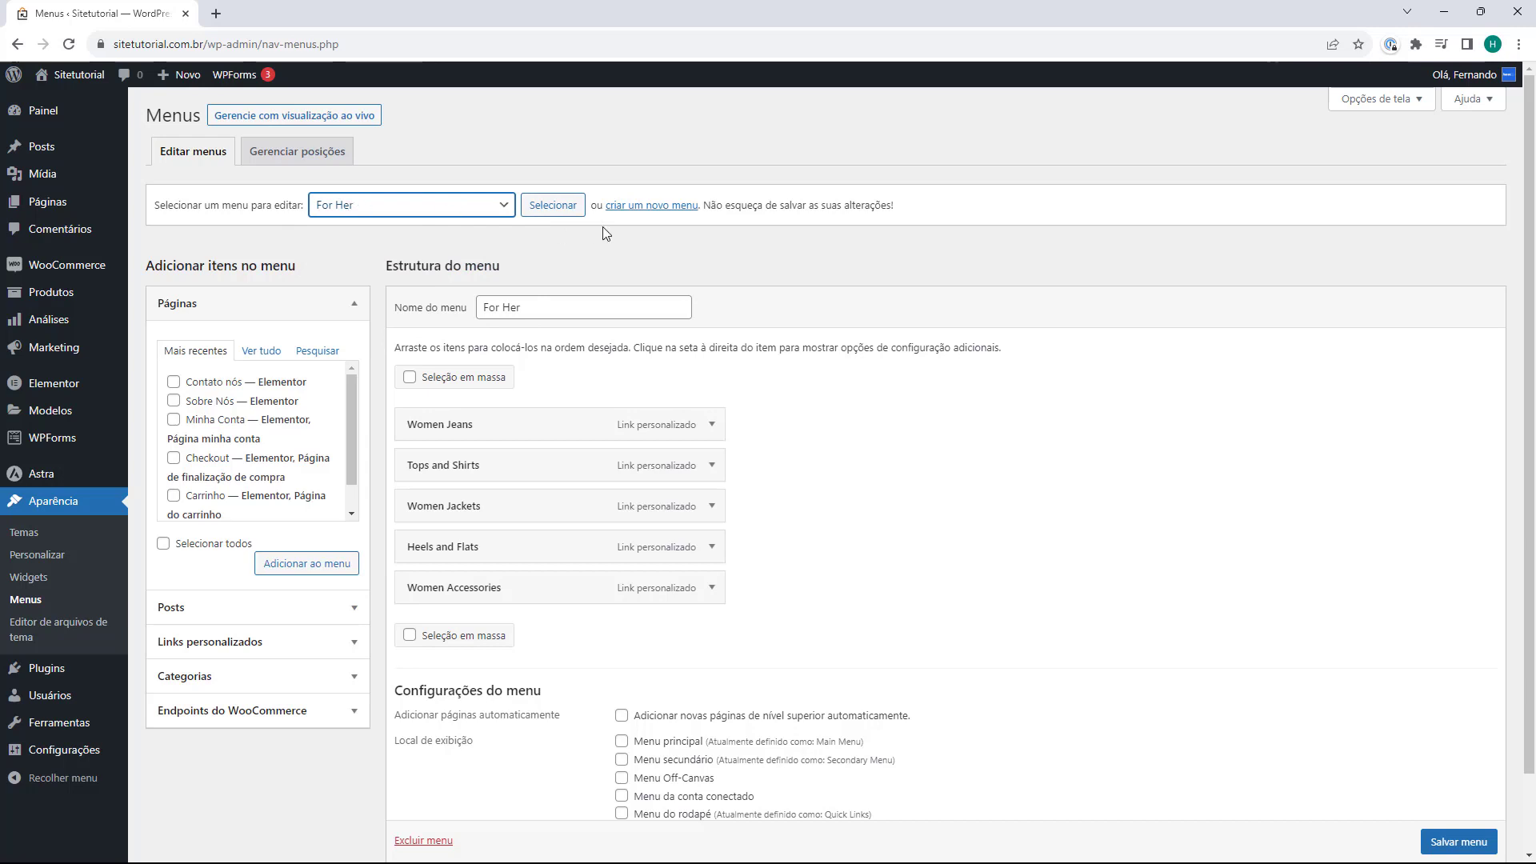
Step: Create a new menu named "Menu Principal" and assign it to the Menu principal display location
{"action": "left_click", "coordinate": [637, 216]}
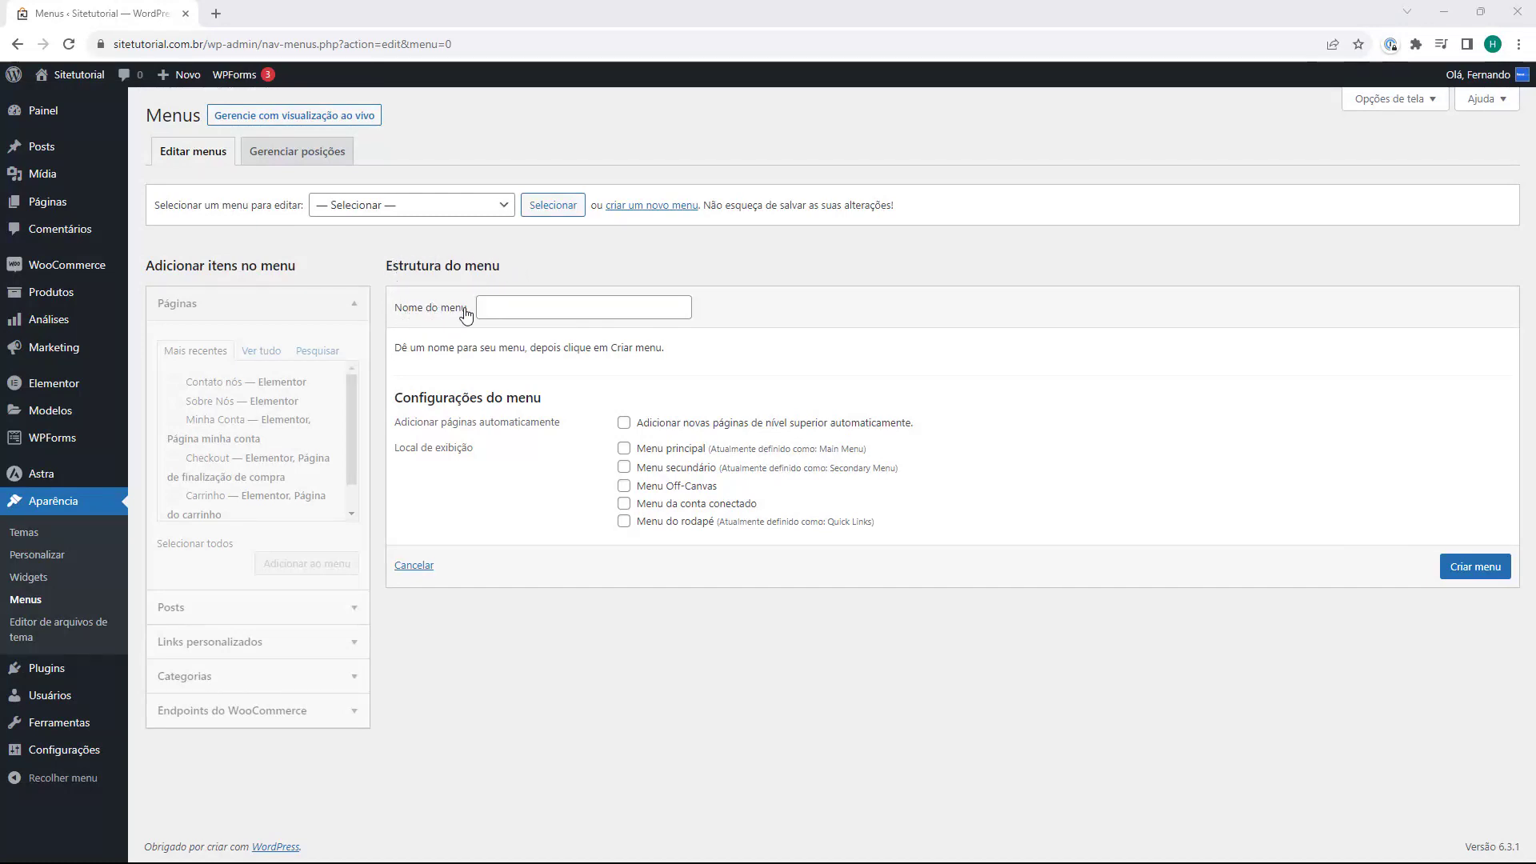
{"action": "left_click", "coordinate": [506, 310]}
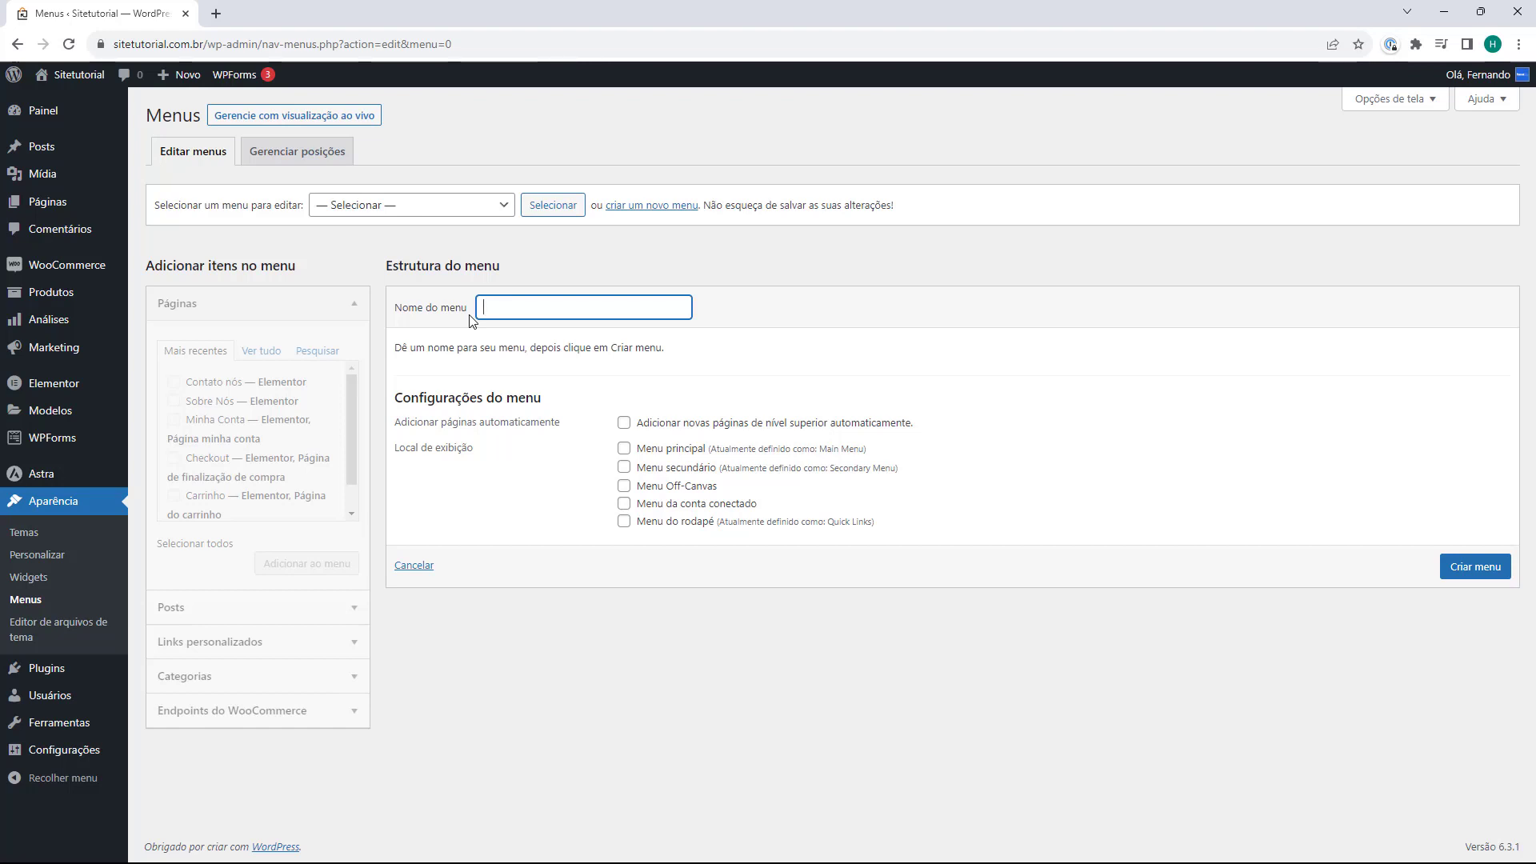
{"action": "type", "text": "Menu Principal"}
{"action": "left_click", "coordinate": [623, 450]}
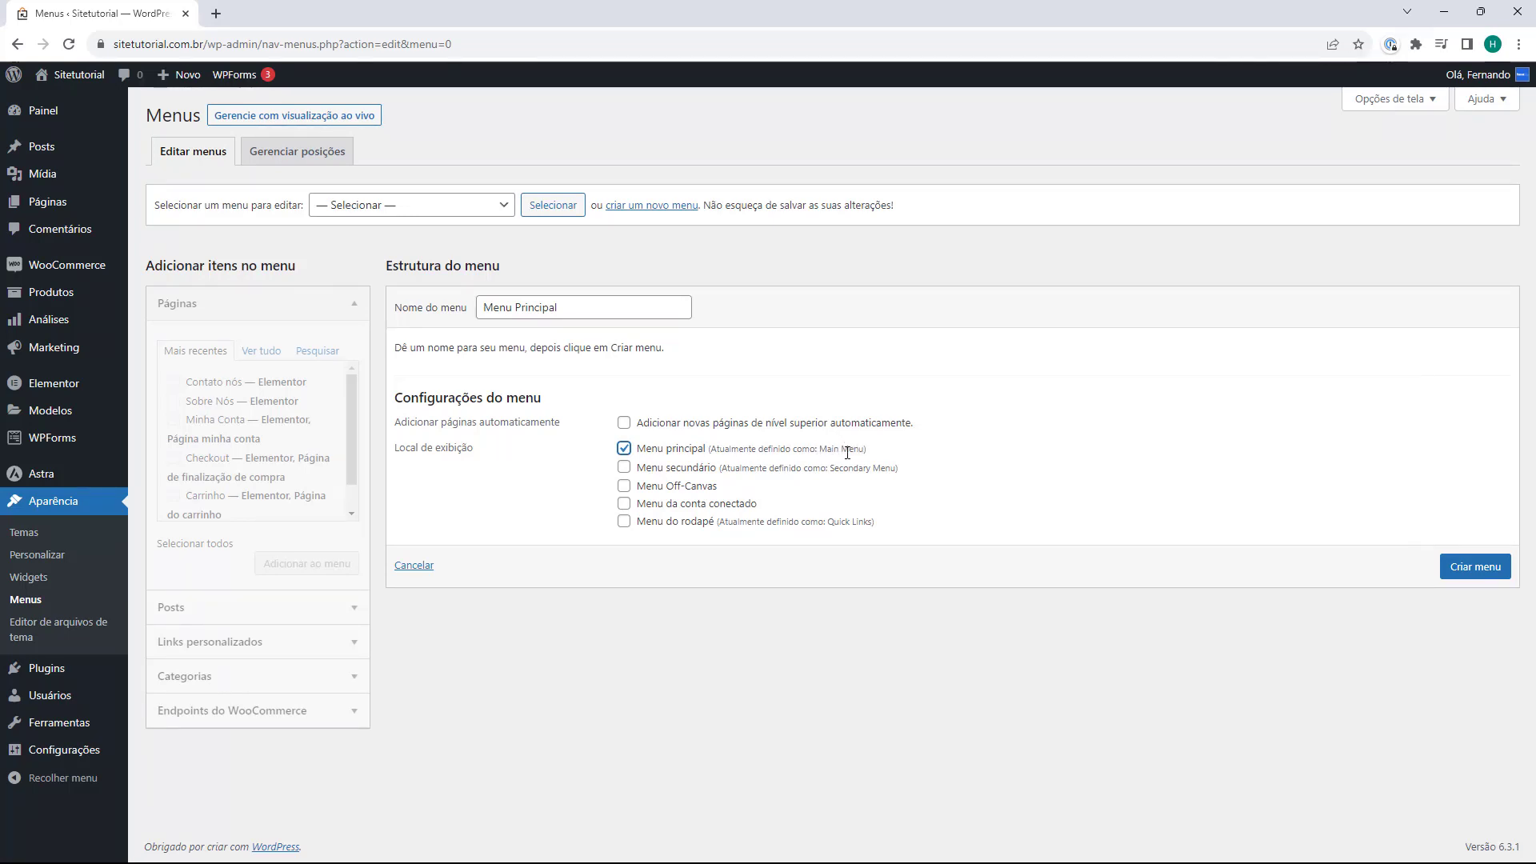
{"action": "left_click", "coordinate": [1476, 573]}
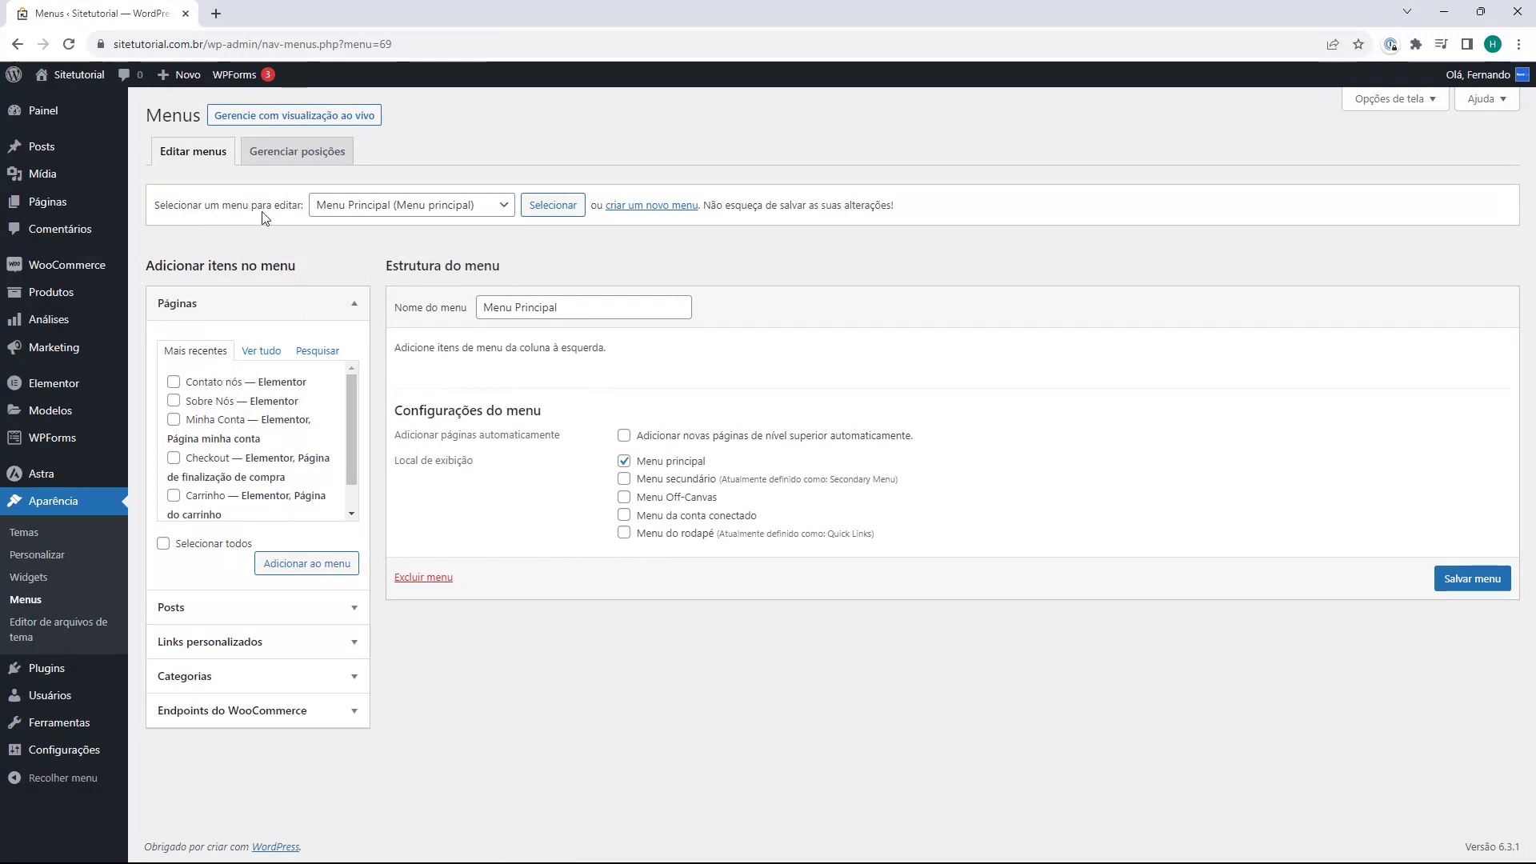
Step: Check the list of editable menus for Menu Principal and keep it selected
{"action": "left_click", "coordinate": [365, 208]}
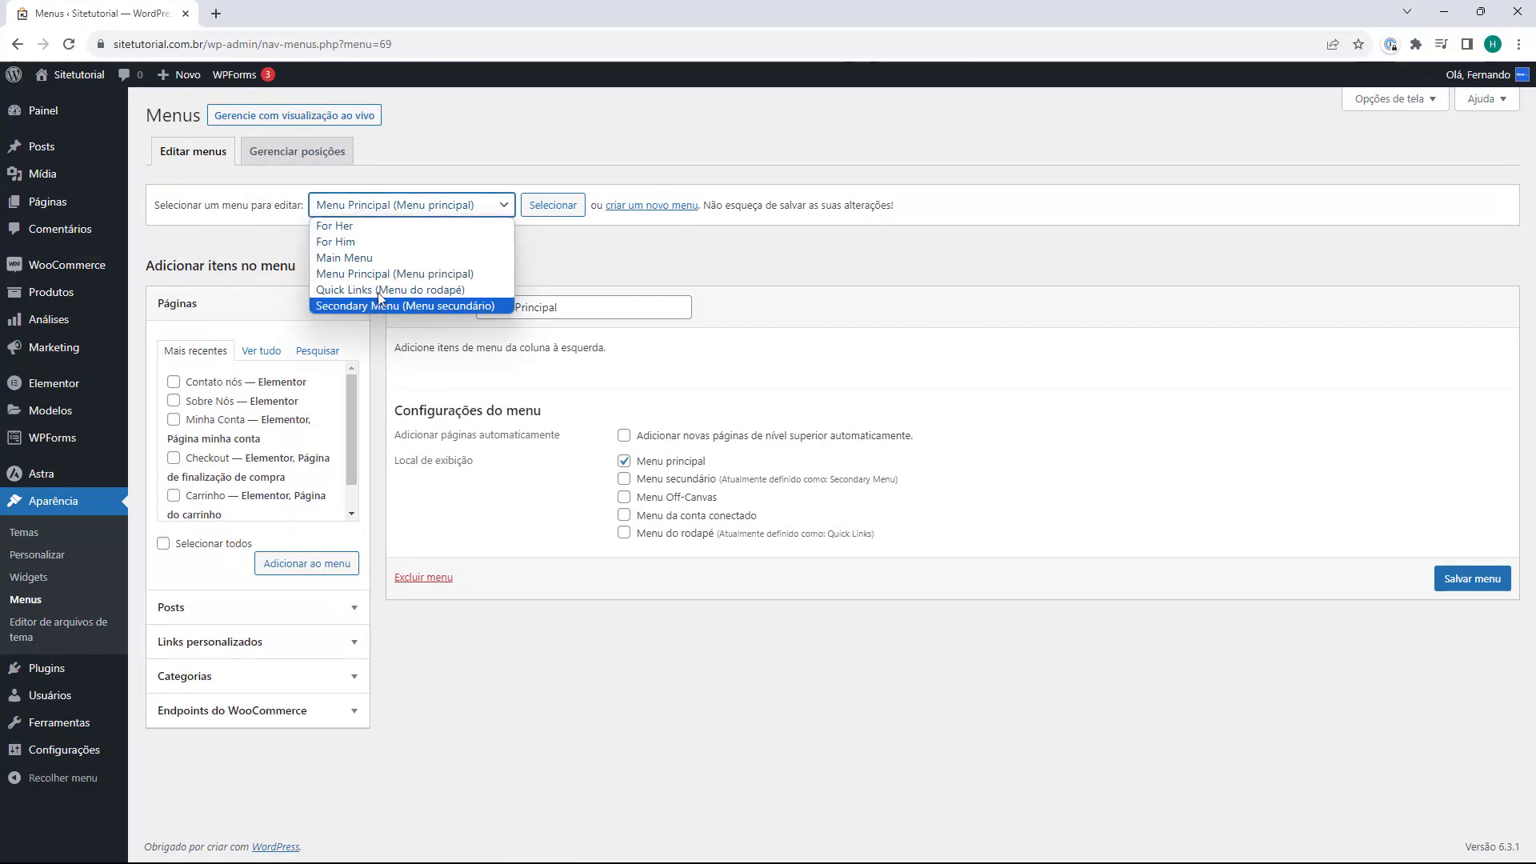
{"action": "left_click", "coordinate": [396, 274]}
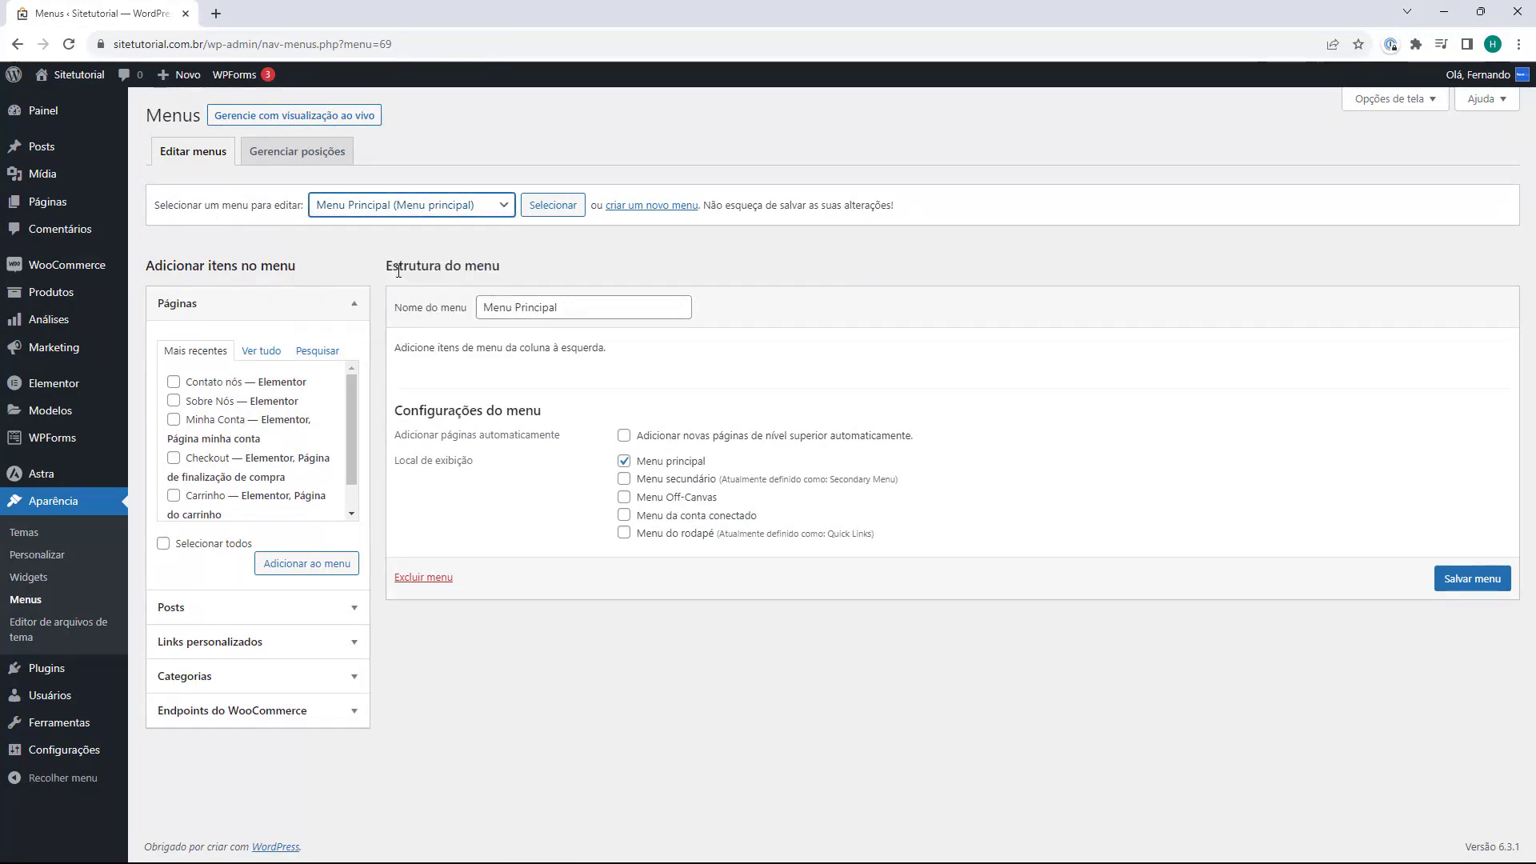
{"action": "left_click", "coordinate": [489, 350]}
Step: Examine the pages that can be added to the menu, in both the most recent and the complete lists
{"action": "left_click", "coordinate": [264, 310]}
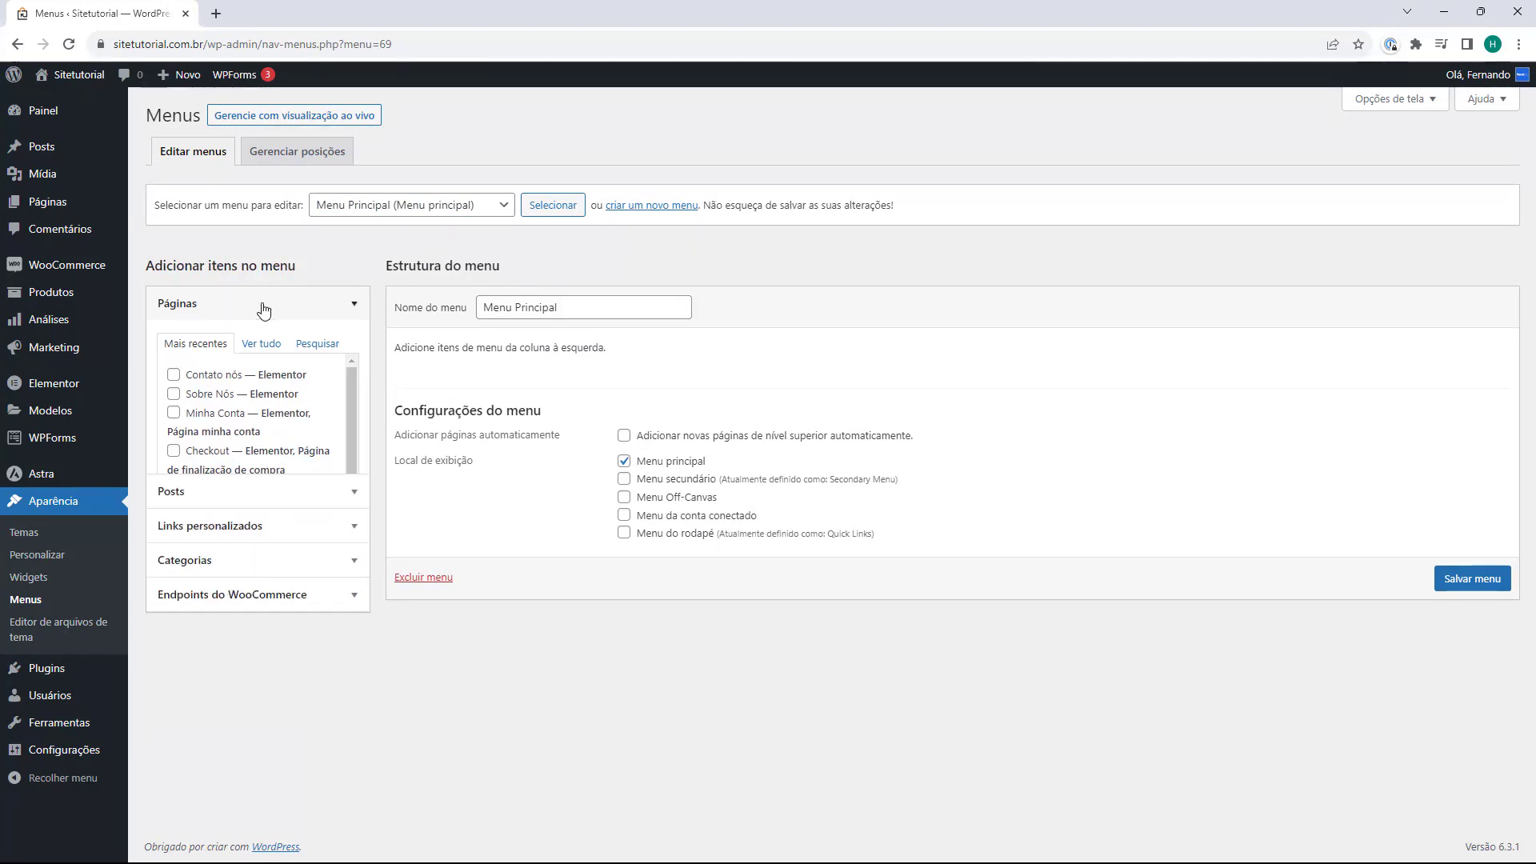
{"action": "left_click", "coordinate": [196, 313]}
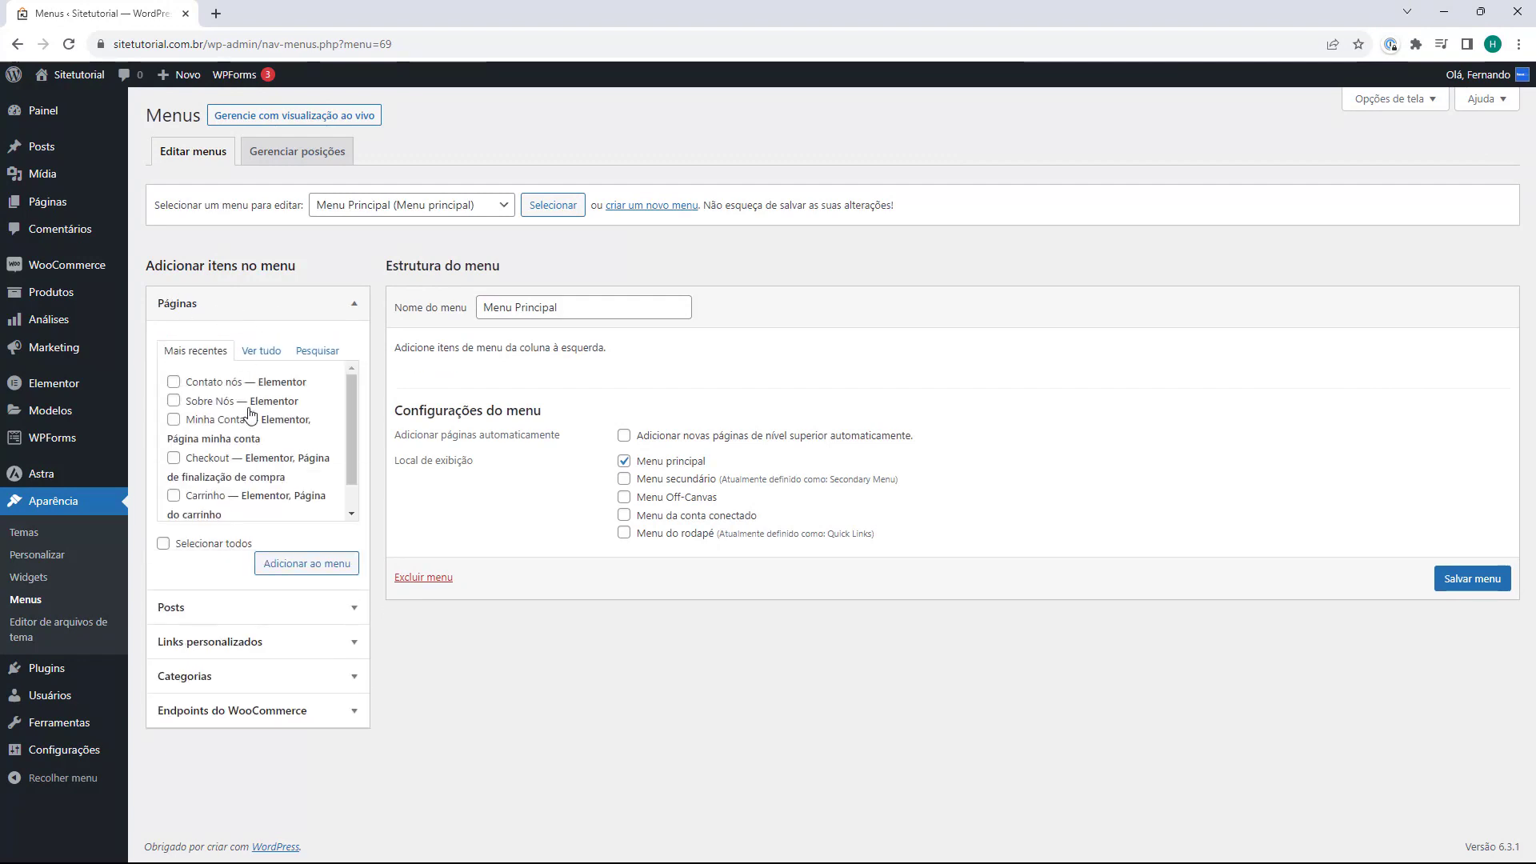
{"action": "scroll", "coordinate": [252, 415], "scroll_direction": "down", "scroll_amount": 1}
{"action": "scroll", "coordinate": [252, 414], "scroll_direction": "down", "scroll_amount": 1}
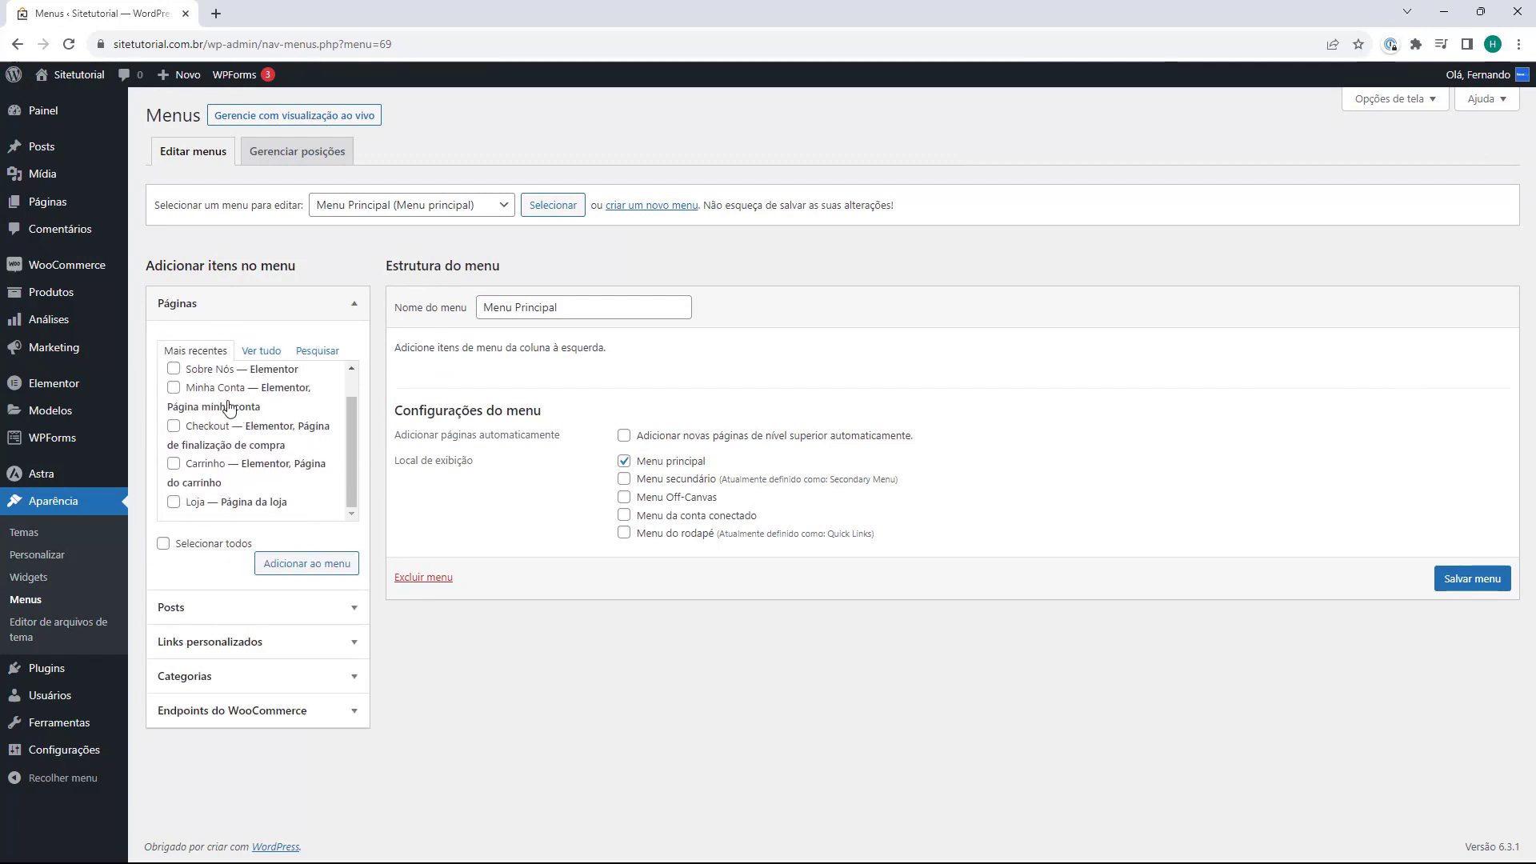
{"action": "scroll", "coordinate": [230, 408], "scroll_direction": "up", "scroll_amount": 2}
{"action": "left_click", "coordinate": [258, 357]}
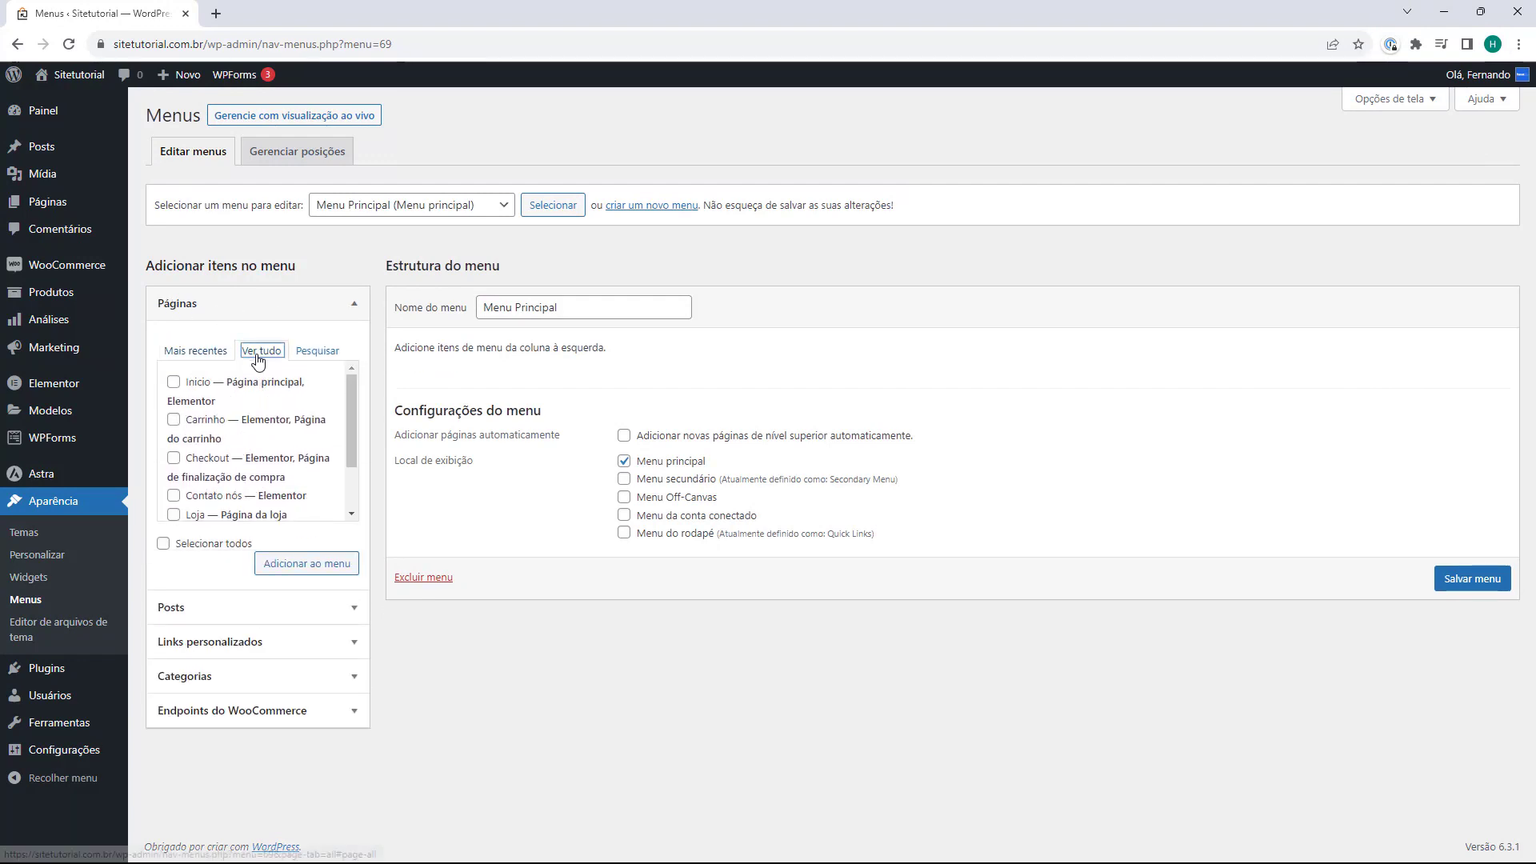
{"action": "scroll", "coordinate": [242, 406], "scroll_direction": "down", "scroll_amount": 2}
{"action": "scroll", "coordinate": [248, 417], "scroll_direction": "up", "scroll_amount": 2}
Step: Search the addable pages for "inici", clear the search and return to the most recent pages
{"action": "left_click", "coordinate": [326, 357]}
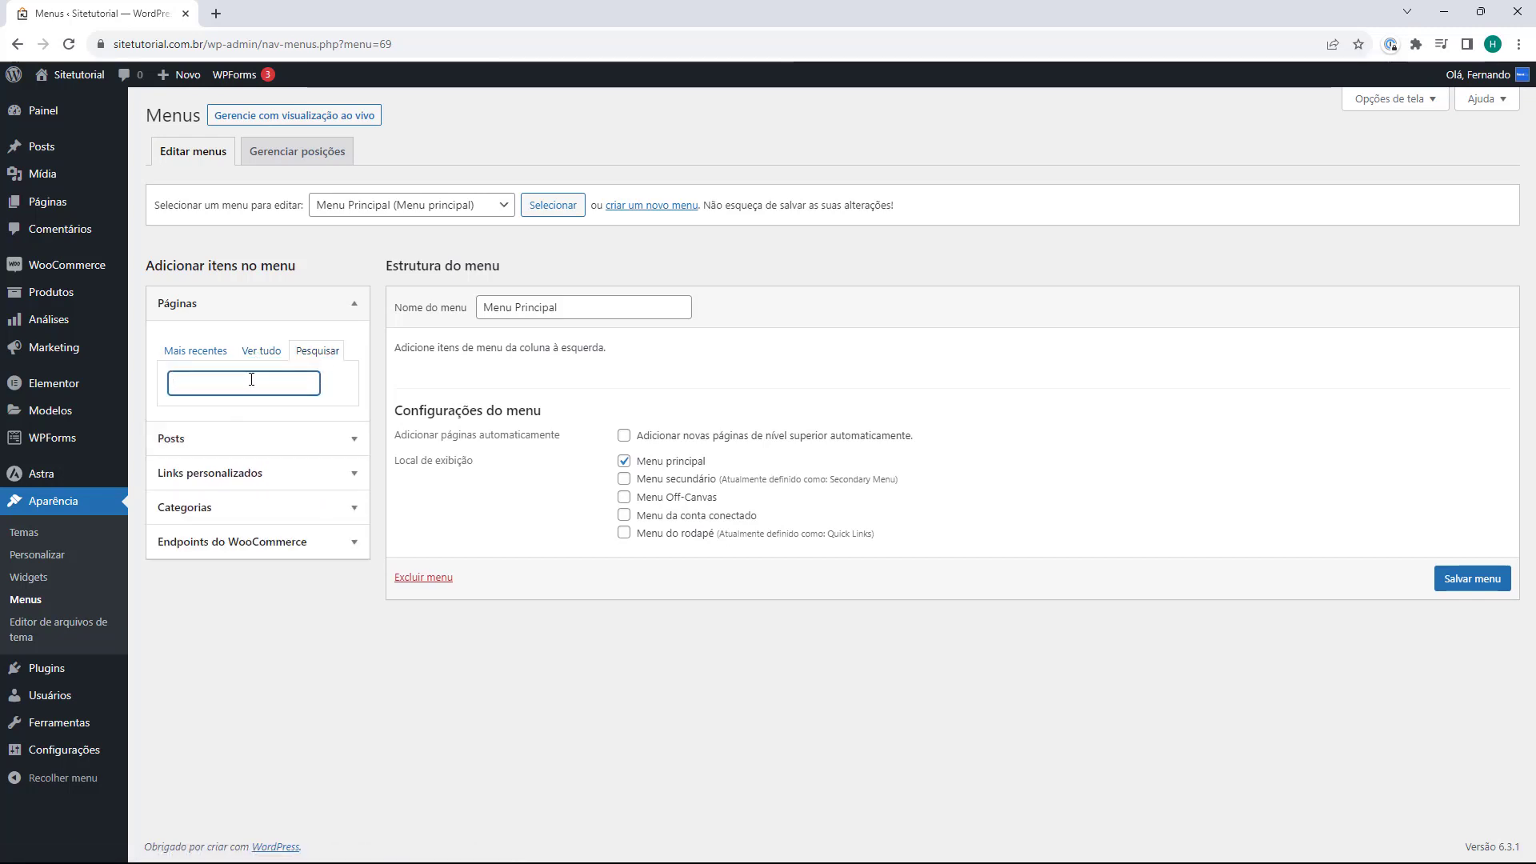
{"action": "type", "text": "pain"}
{"action": "key", "text": "ctrl+a"}
{"action": "type", "text": "inici"}
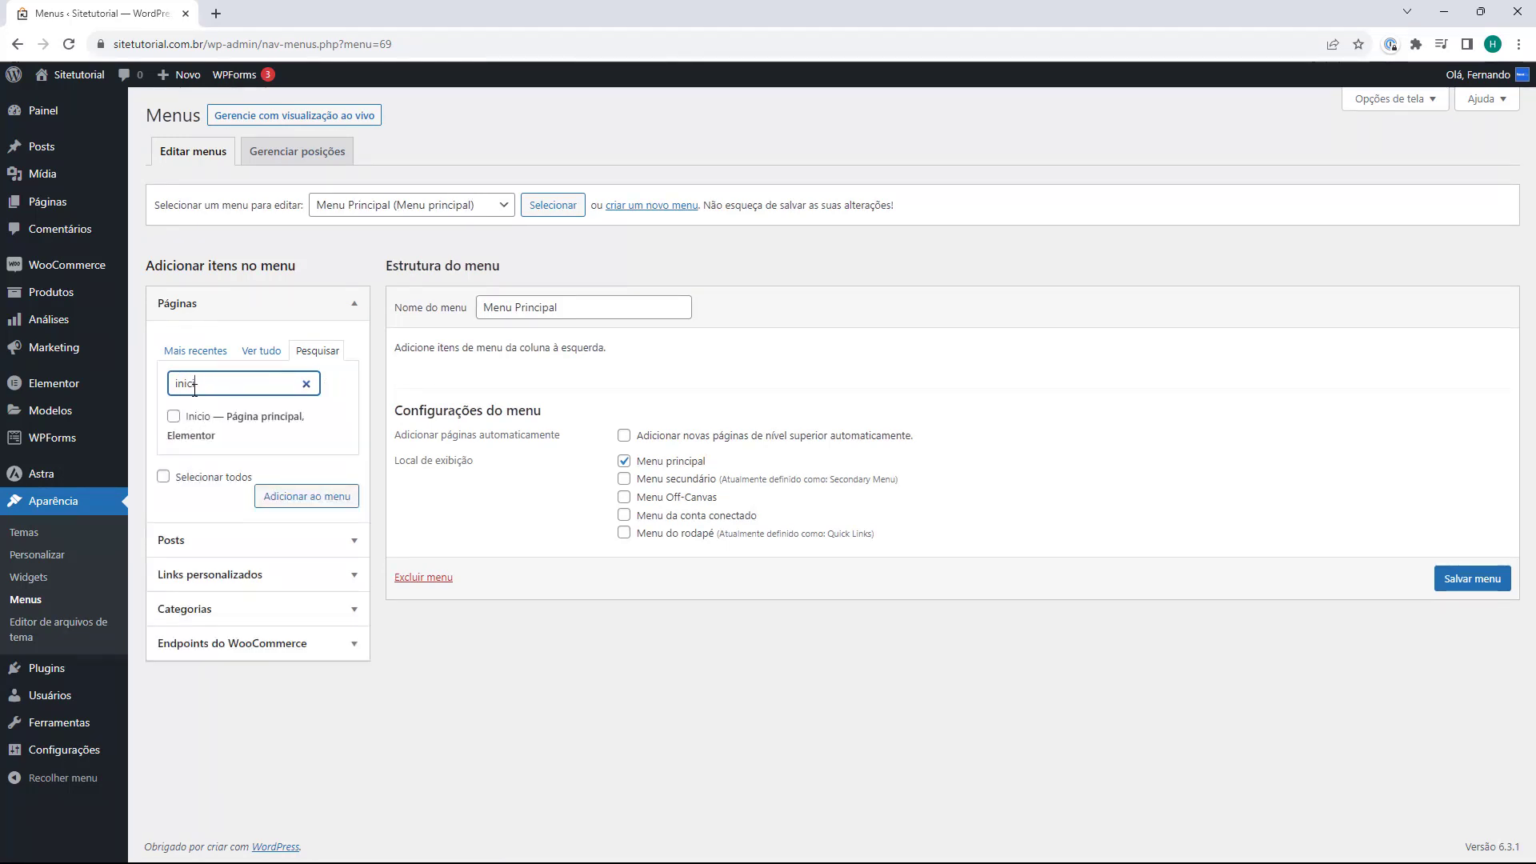
{"action": "left_click", "coordinate": [305, 384]}
{"action": "left_click", "coordinate": [195, 351]}
Step: Examine the other item types that can be added to the menu: posts, custom links, categories and WooCommerce endpoints
{"action": "left_click", "coordinate": [183, 601]}
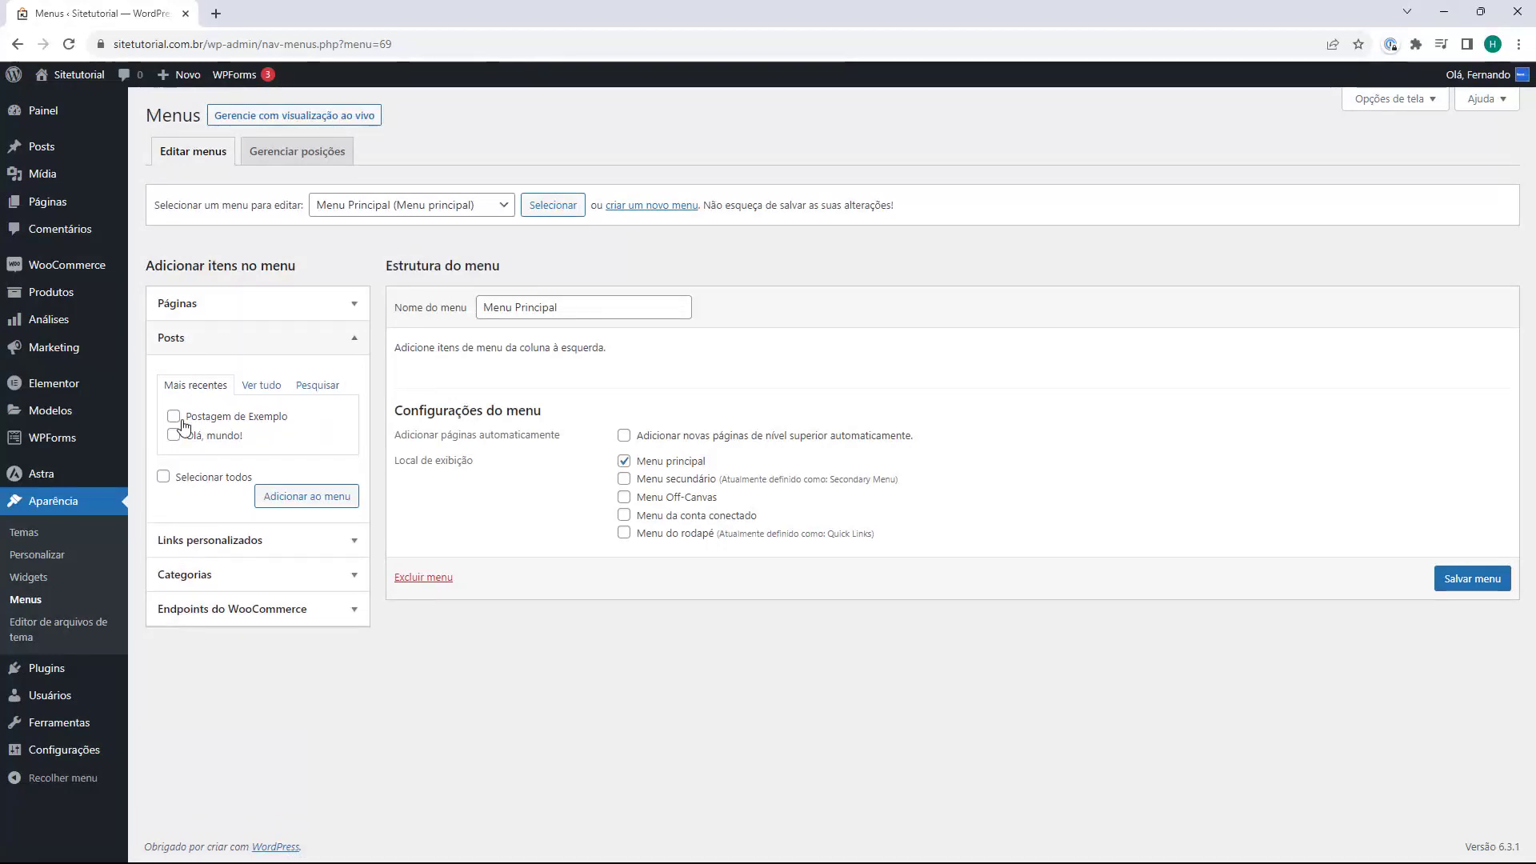
{"action": "left_click", "coordinate": [196, 346]}
{"action": "left_click", "coordinate": [206, 381]}
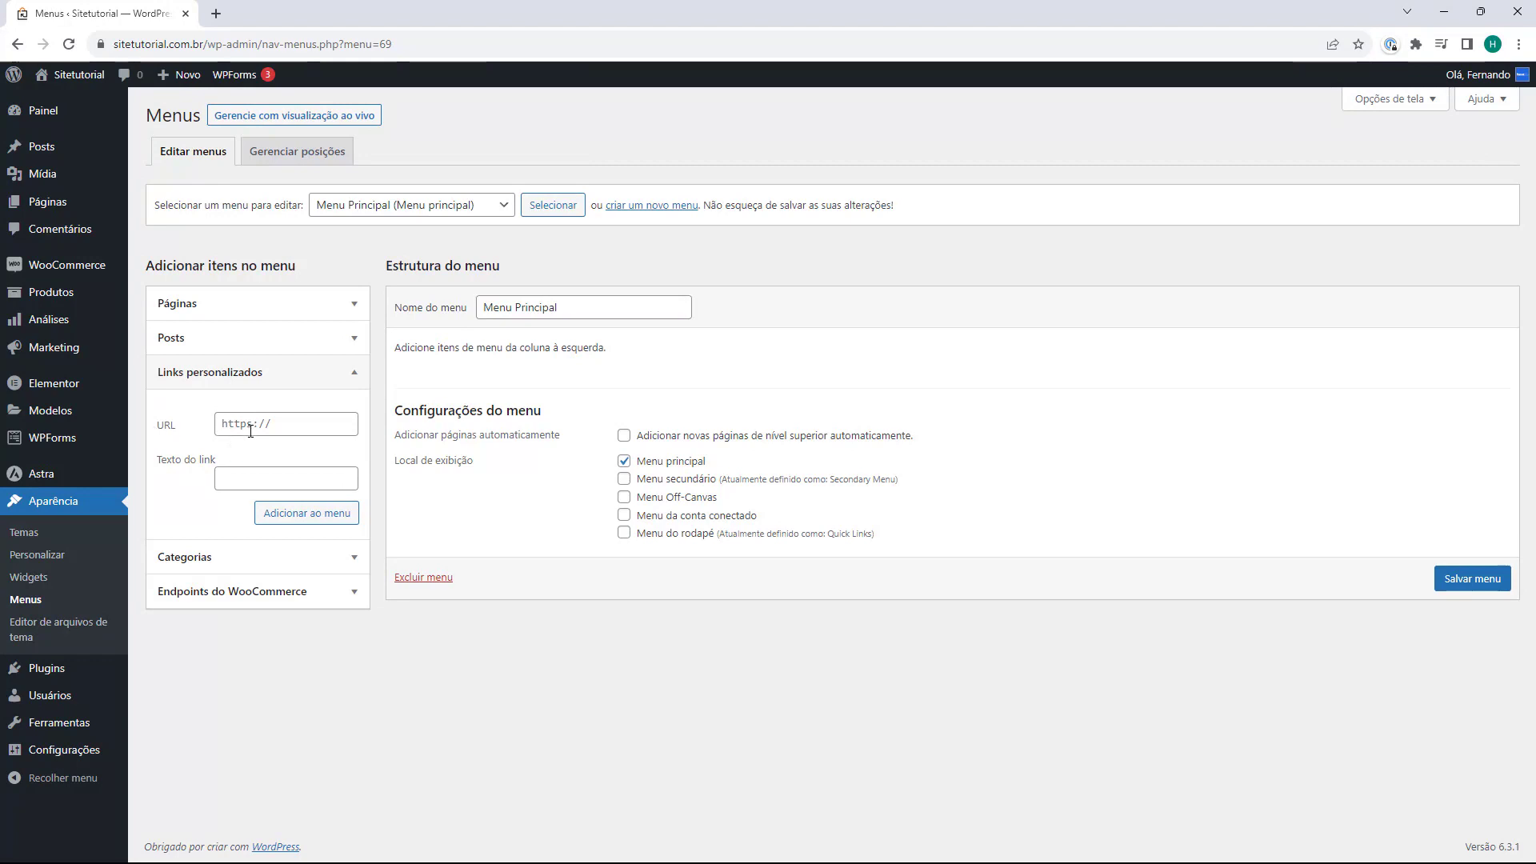
{"action": "left_click", "coordinate": [250, 432]}
{"action": "left_click", "coordinate": [234, 380]}
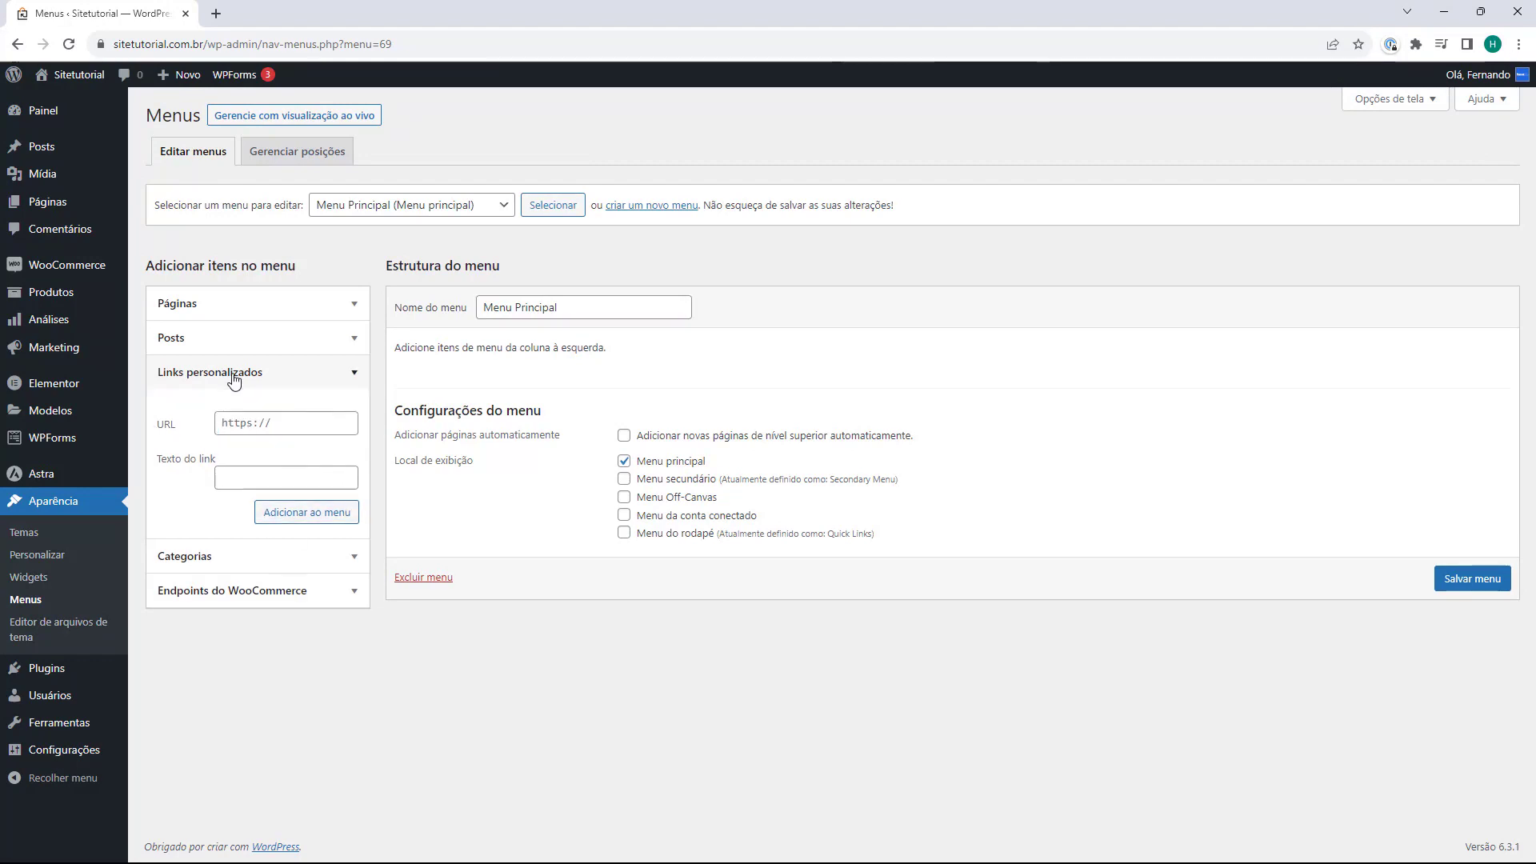
{"action": "left_click", "coordinate": [218, 415]}
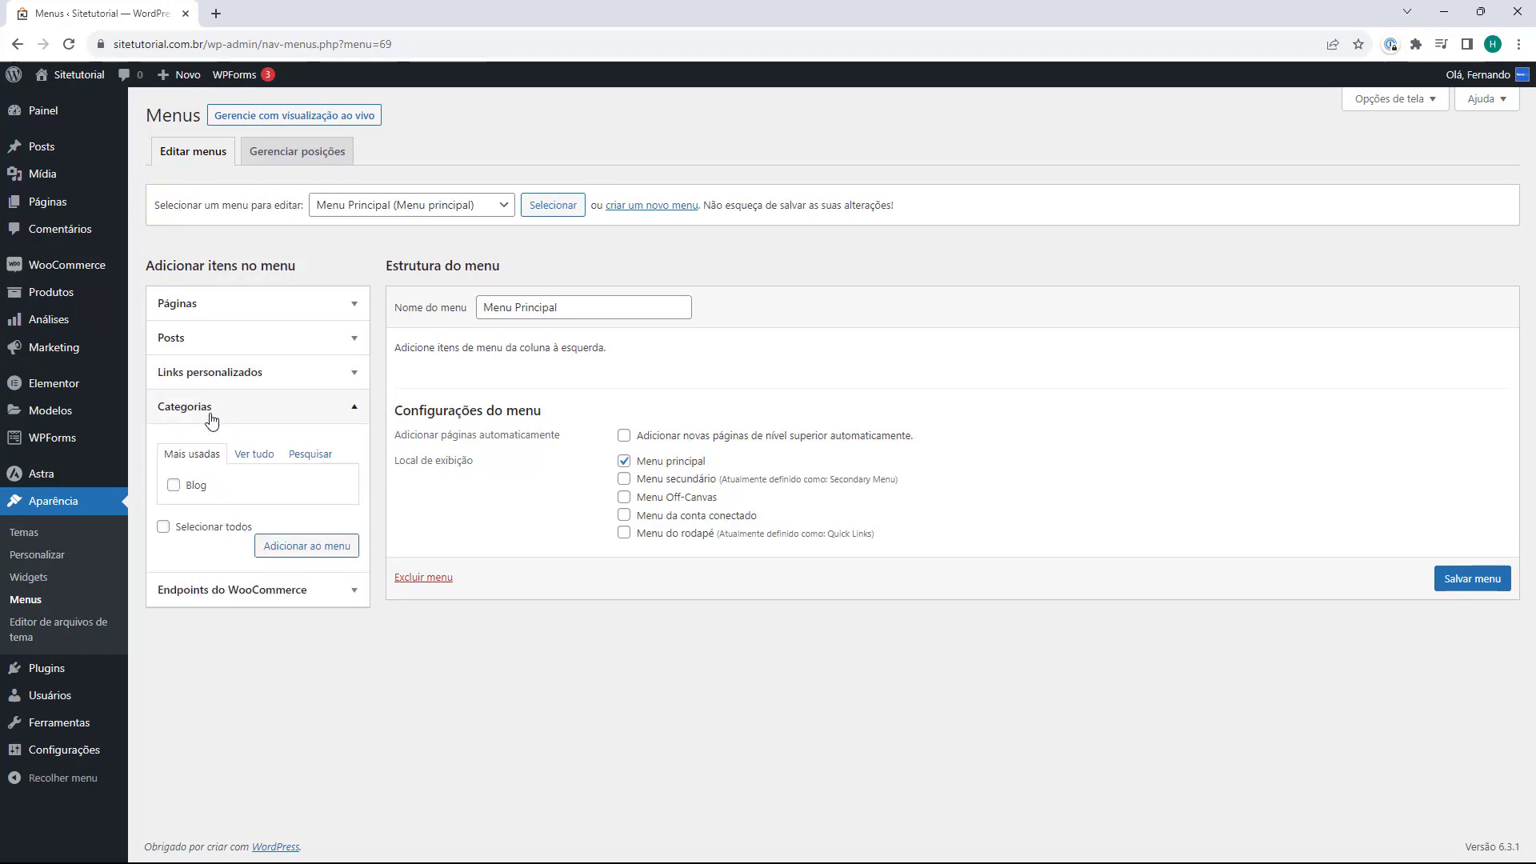
{"action": "left_click", "coordinate": [234, 412]}
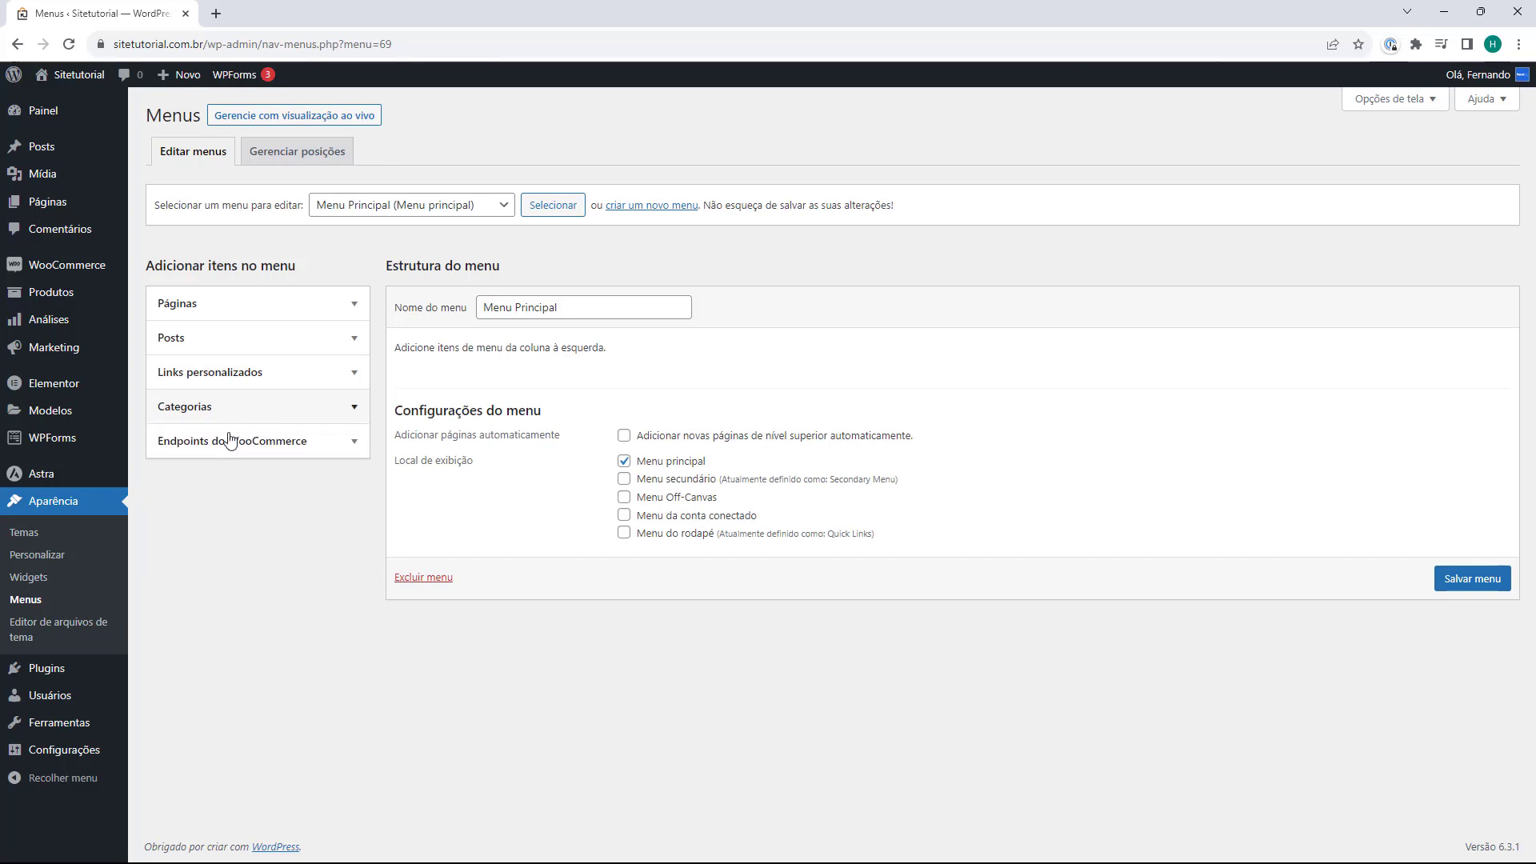
{"action": "left_click", "coordinate": [210, 450]}
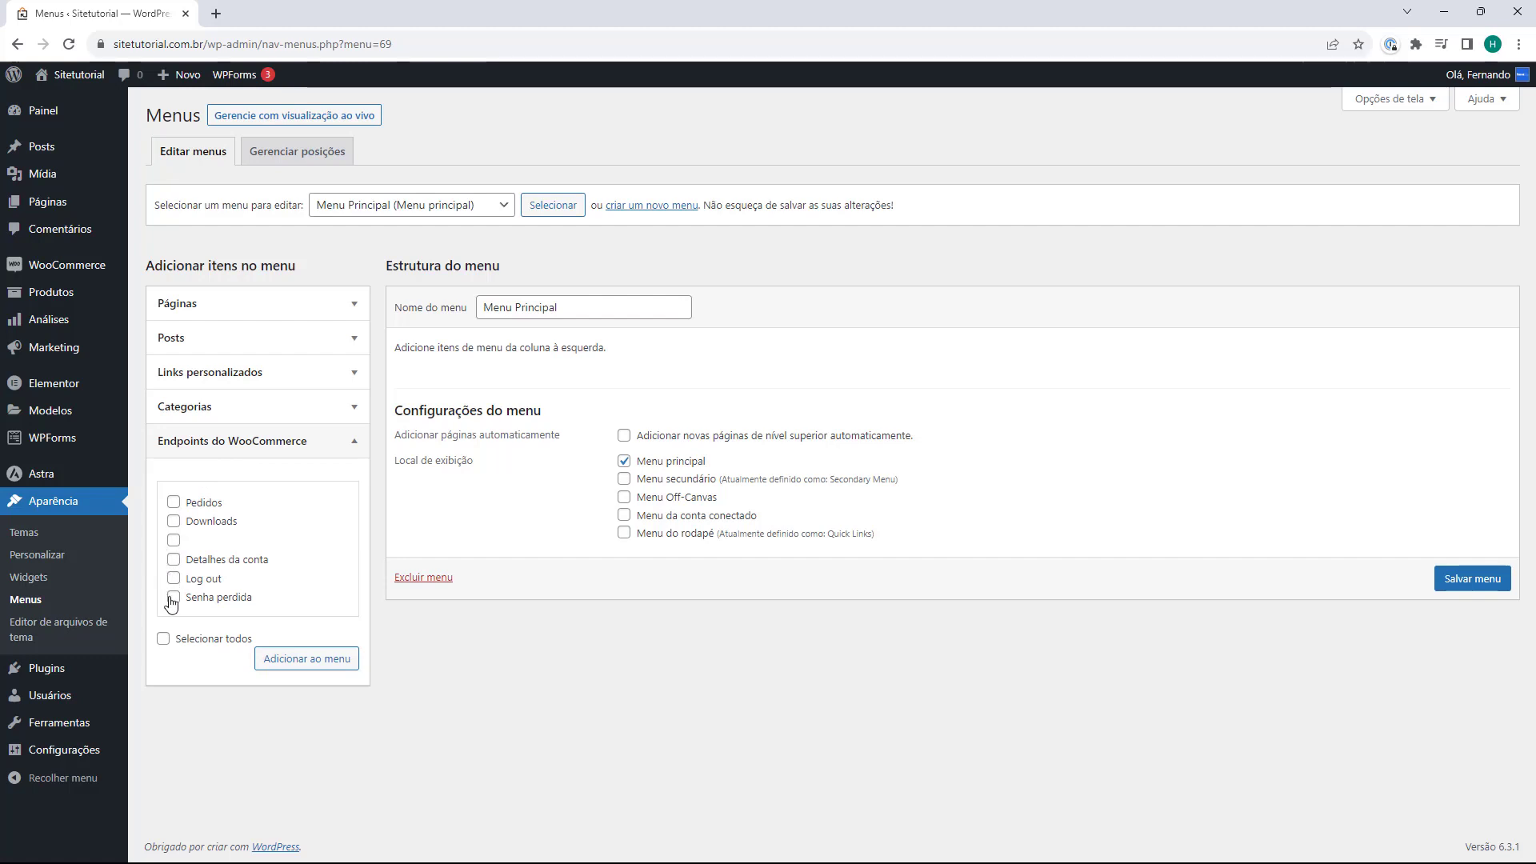
{"action": "left_click", "coordinate": [251, 451]}
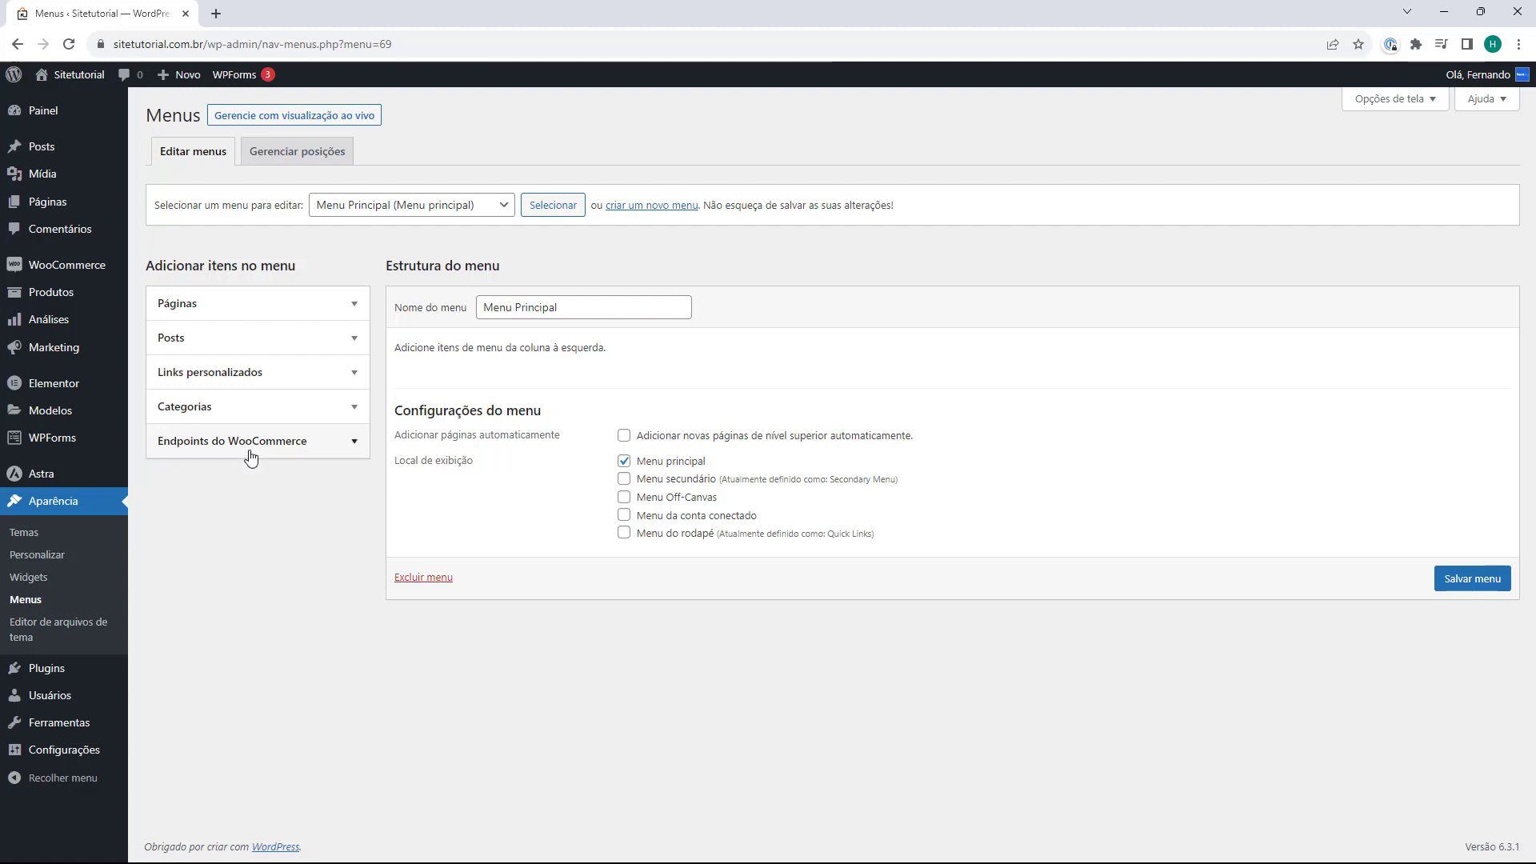
Step: Add the Inicio page from the complete page list to Menu Principal
{"action": "left_click", "coordinate": [288, 312]}
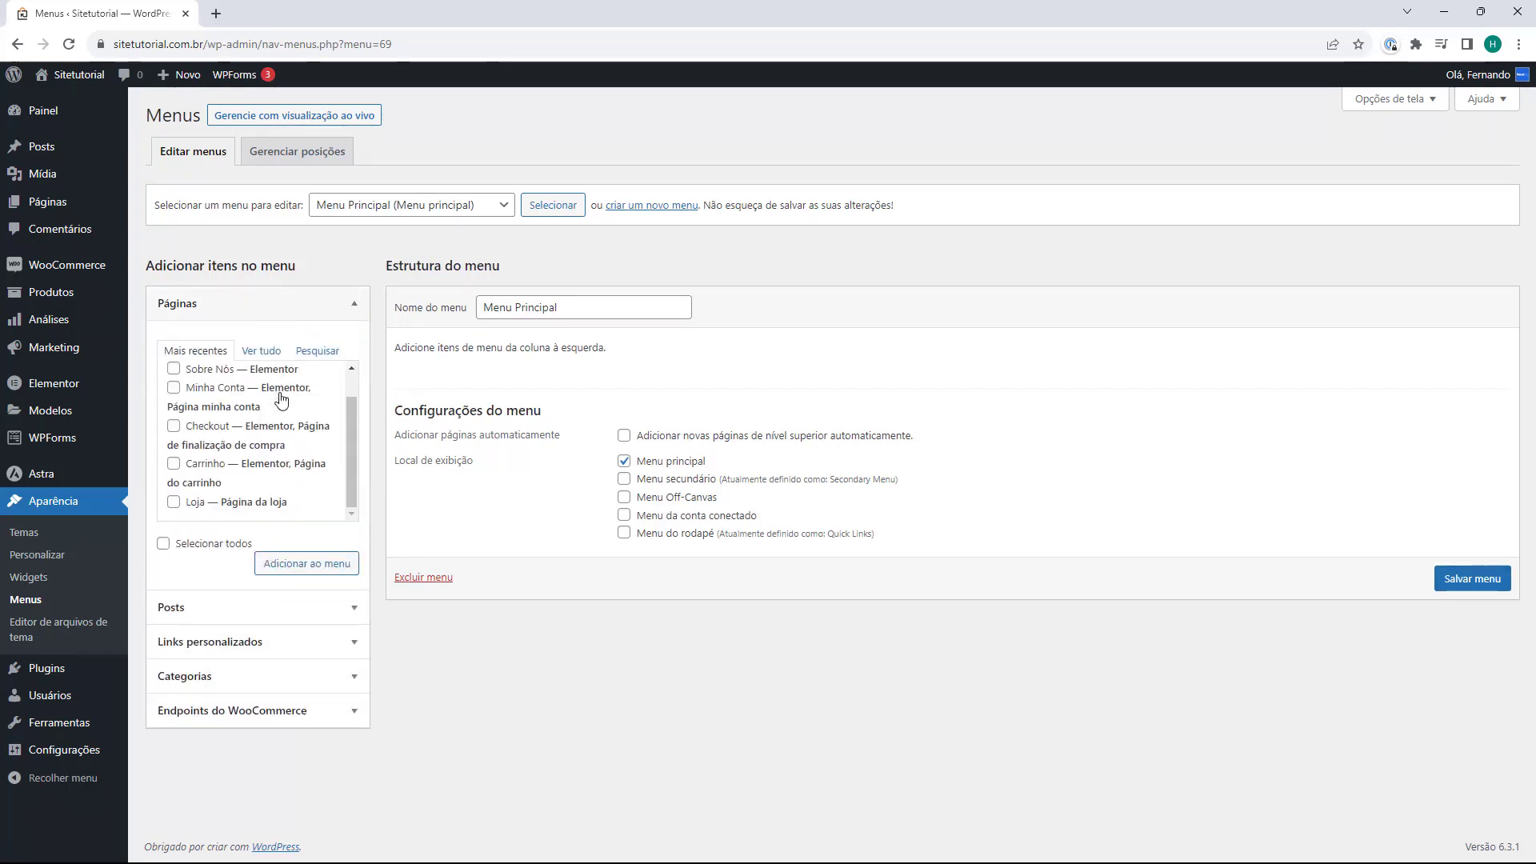
{"action": "scroll", "coordinate": [284, 436], "scroll_direction": "up", "scroll_amount": 1}
{"action": "scroll", "coordinate": [280, 416], "scroll_direction": "down", "scroll_amount": 1}
{"action": "left_click", "coordinate": [264, 352]}
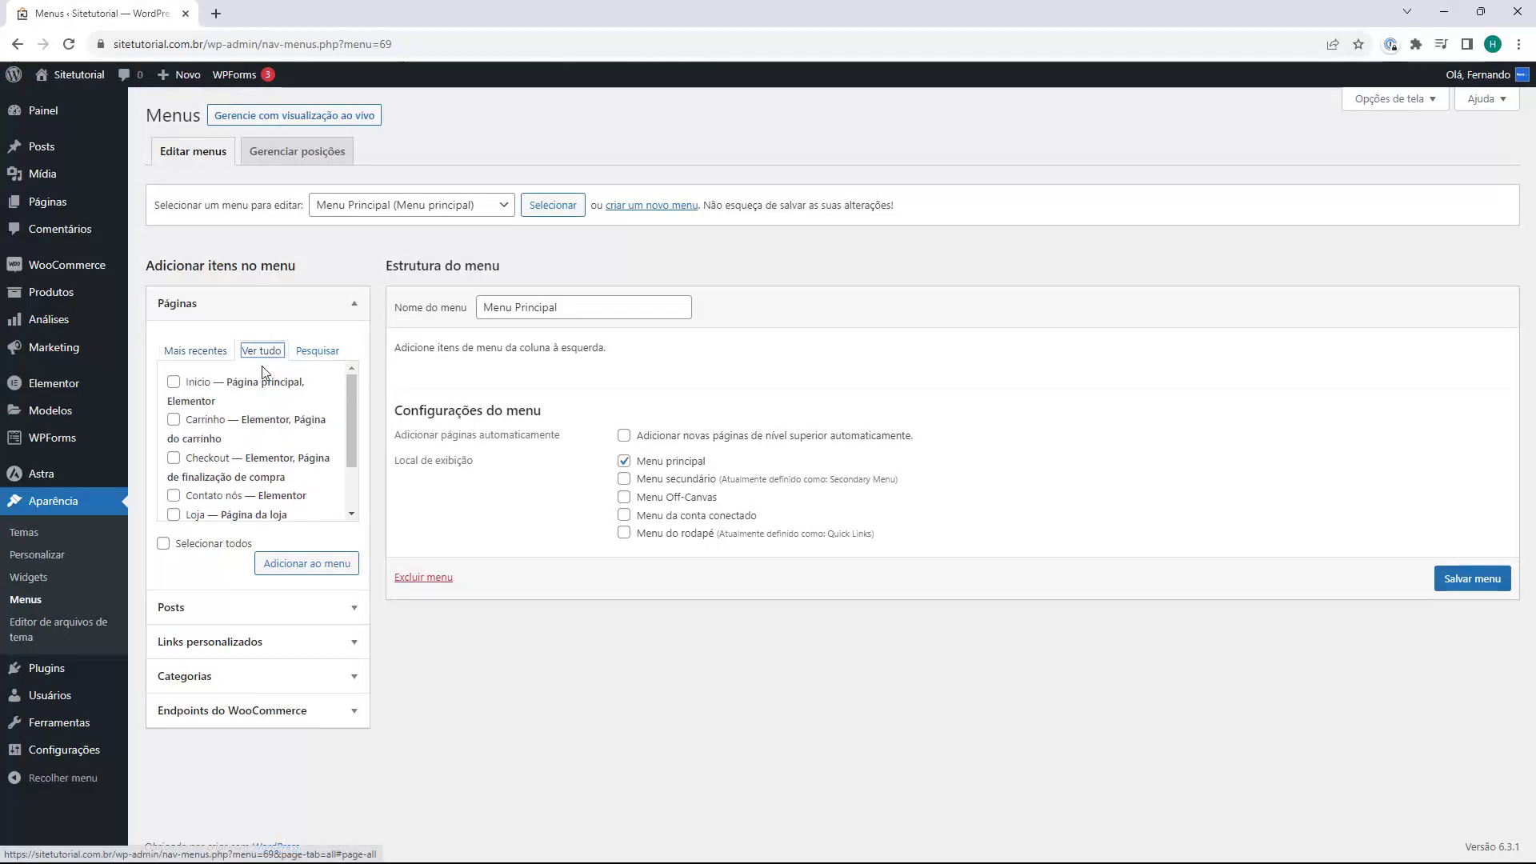
{"action": "scroll", "coordinate": [263, 407], "scroll_direction": "down", "scroll_amount": 2}
{"action": "scroll", "coordinate": [263, 408], "scroll_direction": "up", "scroll_amount": 2}
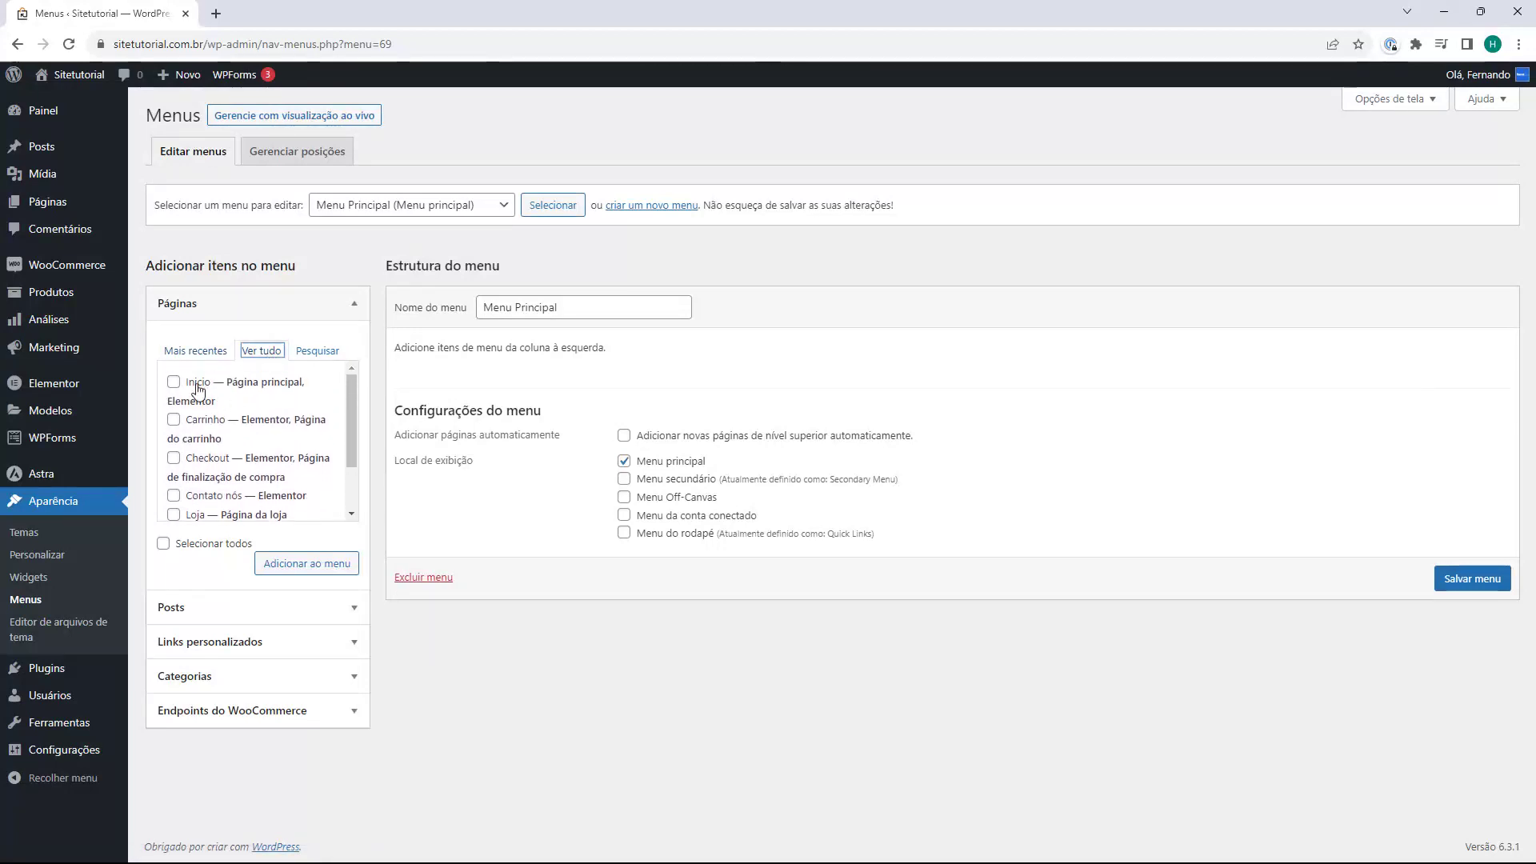
{"action": "left_click", "coordinate": [175, 382]}
{"action": "left_click", "coordinate": [174, 420]}
{"action": "left_click", "coordinate": [173, 461]}
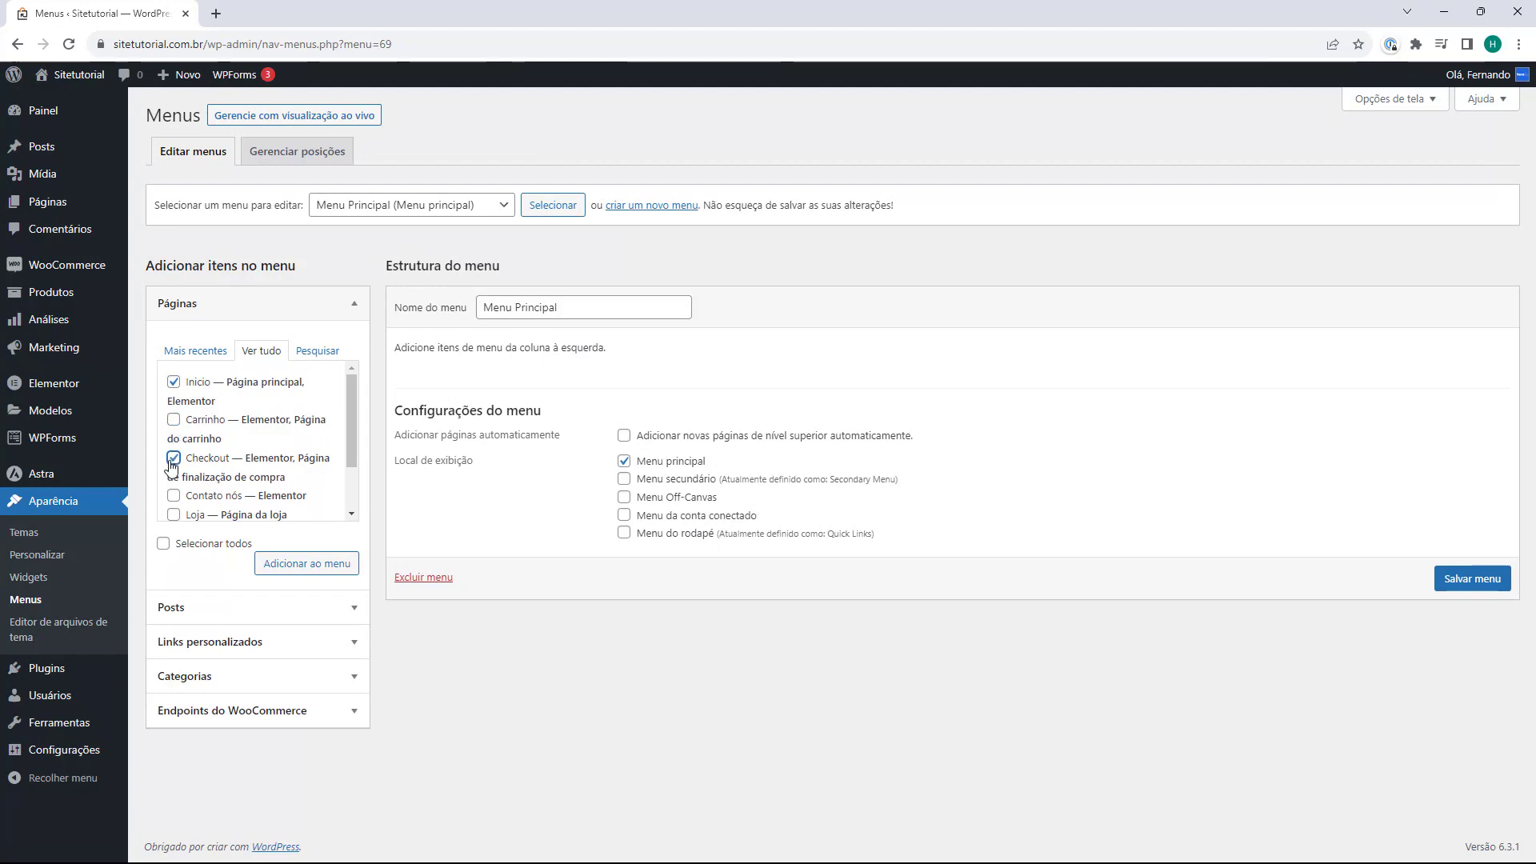
{"action": "left_click", "coordinate": [174, 496]}
{"action": "left_click", "coordinate": [309, 569]}
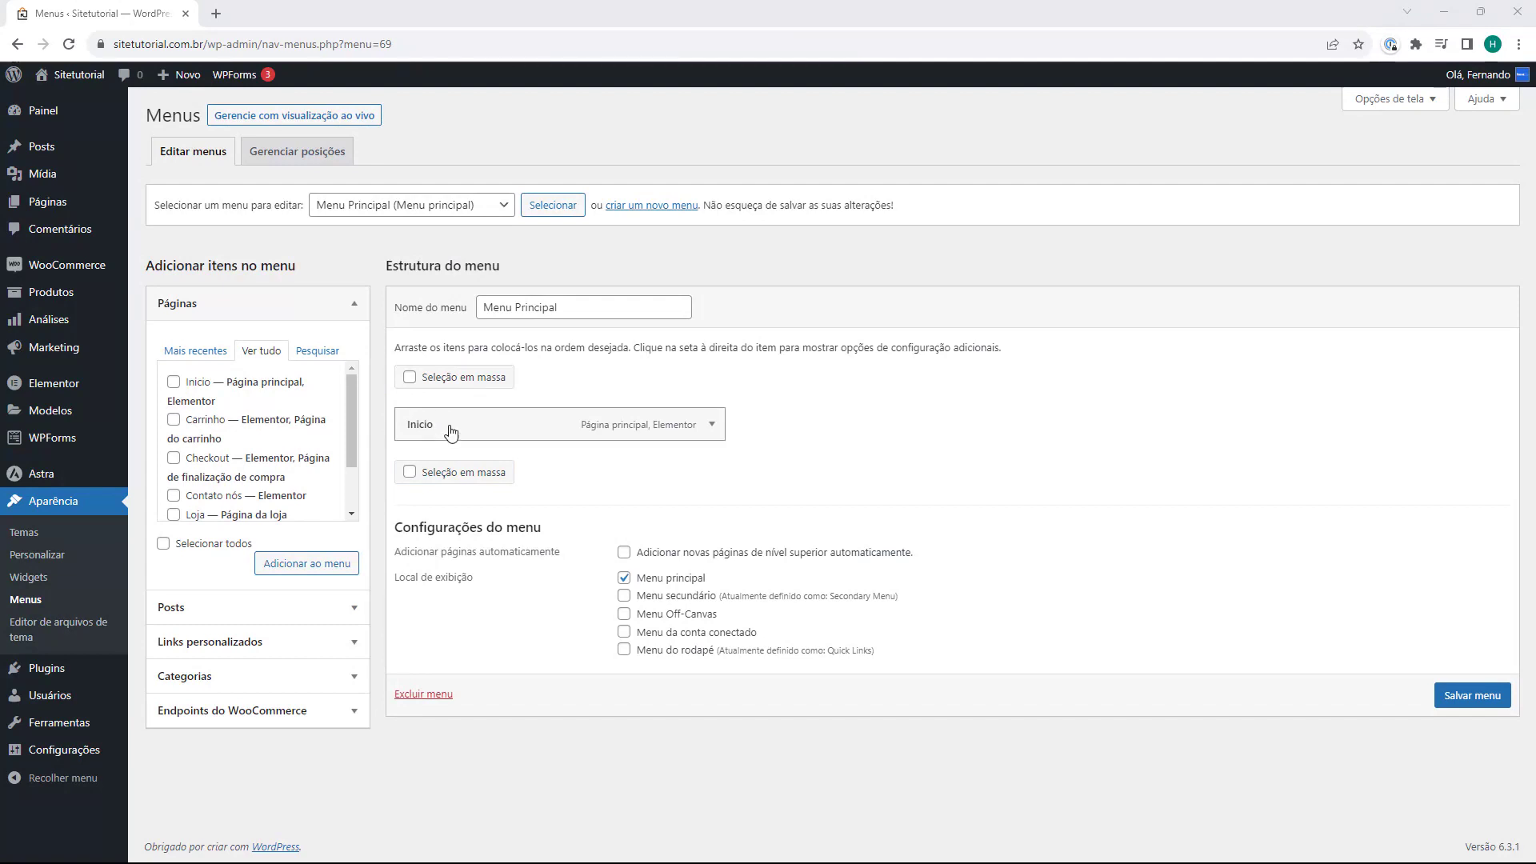
Step: Examine the Inicio menu item's settings, including its navigation label, and collapse them again
{"action": "left_click", "coordinate": [711, 424]}
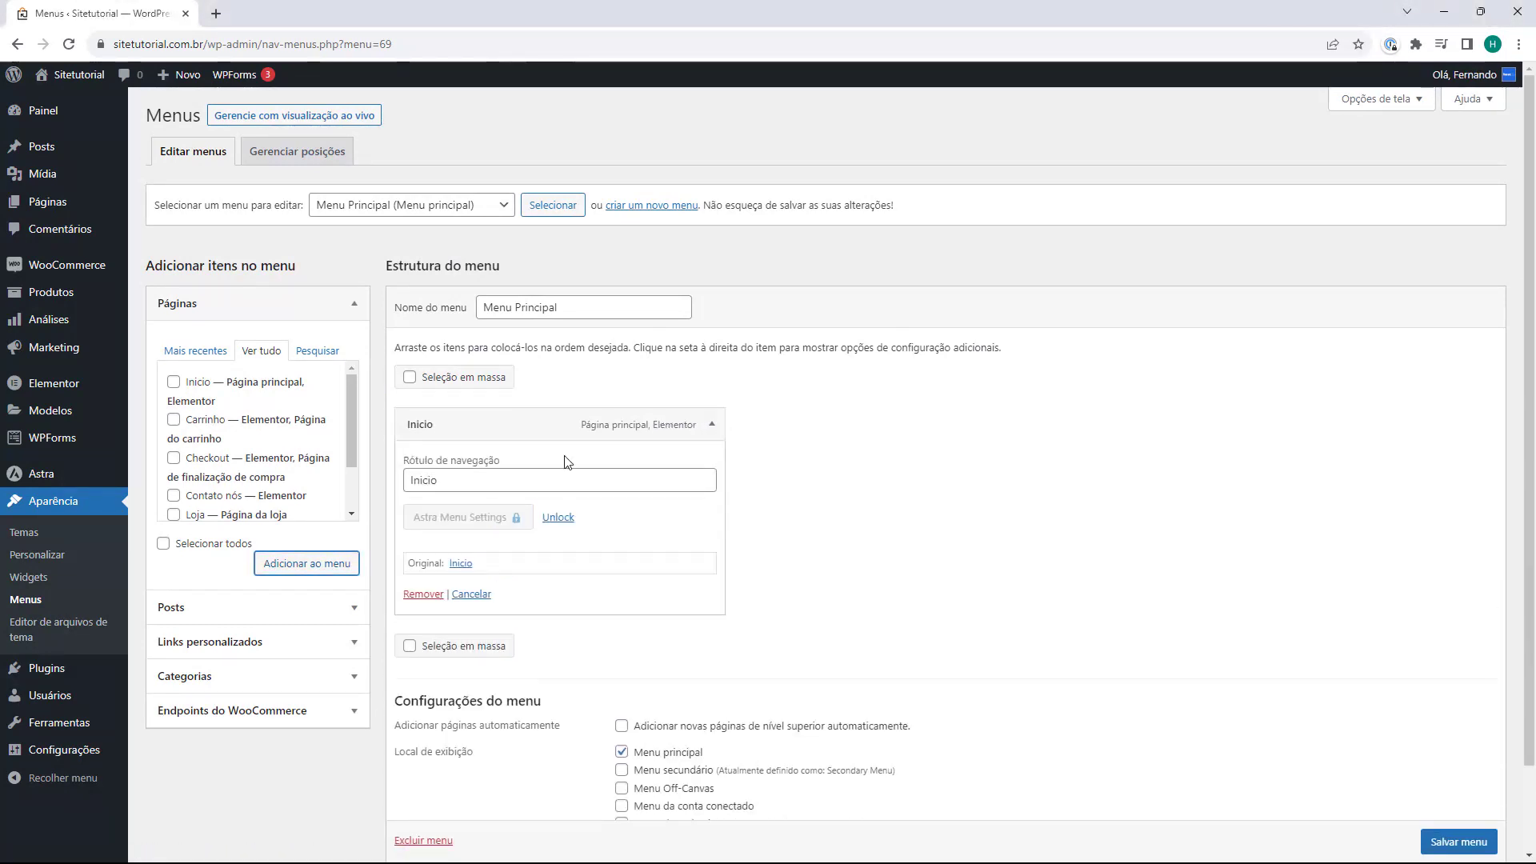
{"action": "double_click", "coordinate": [529, 480]}
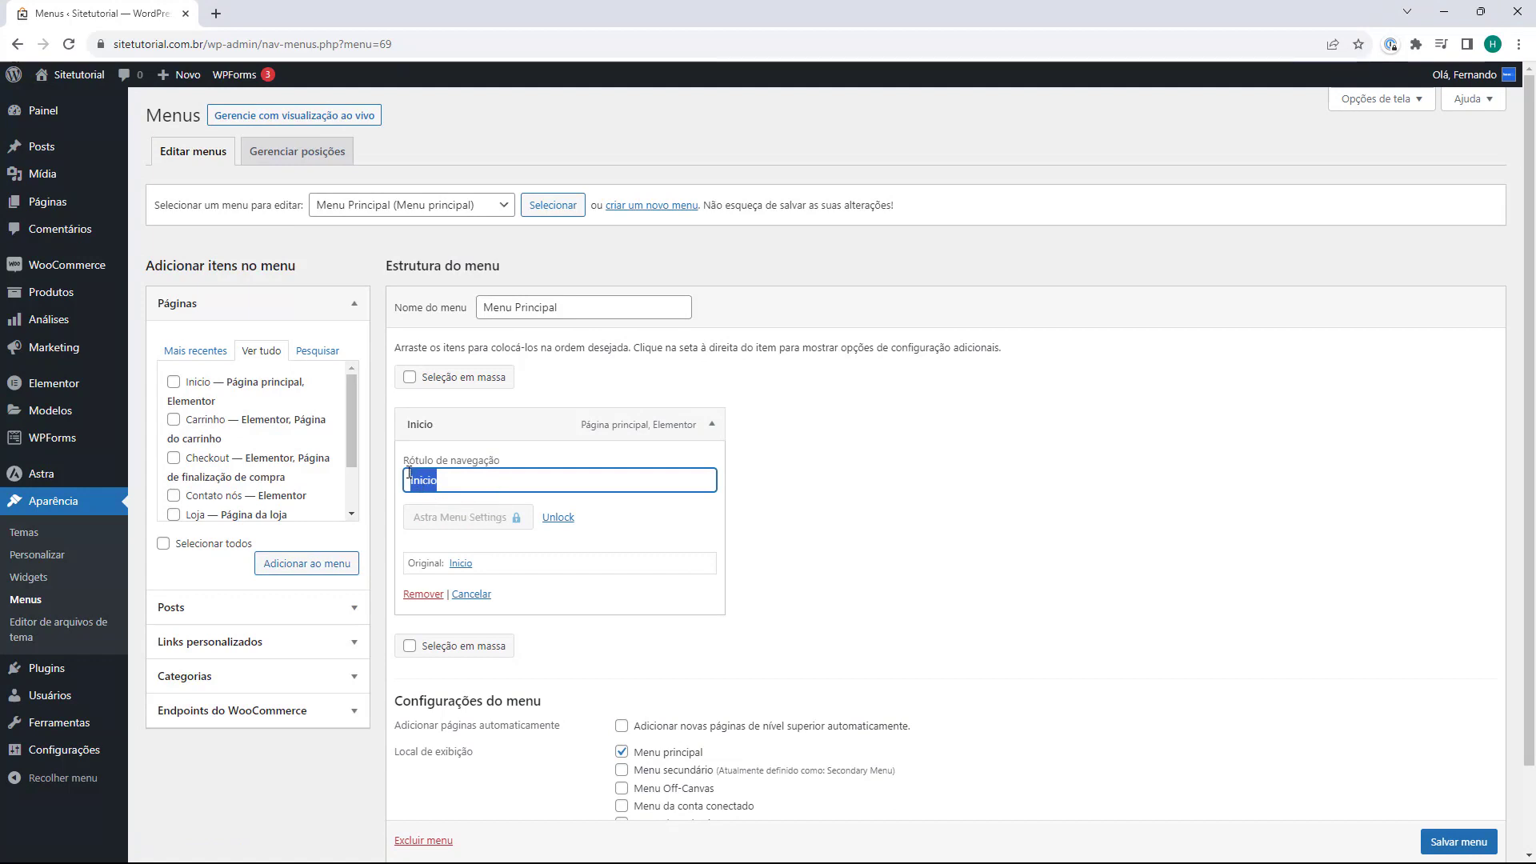
{"action": "left_click", "coordinate": [451, 488]}
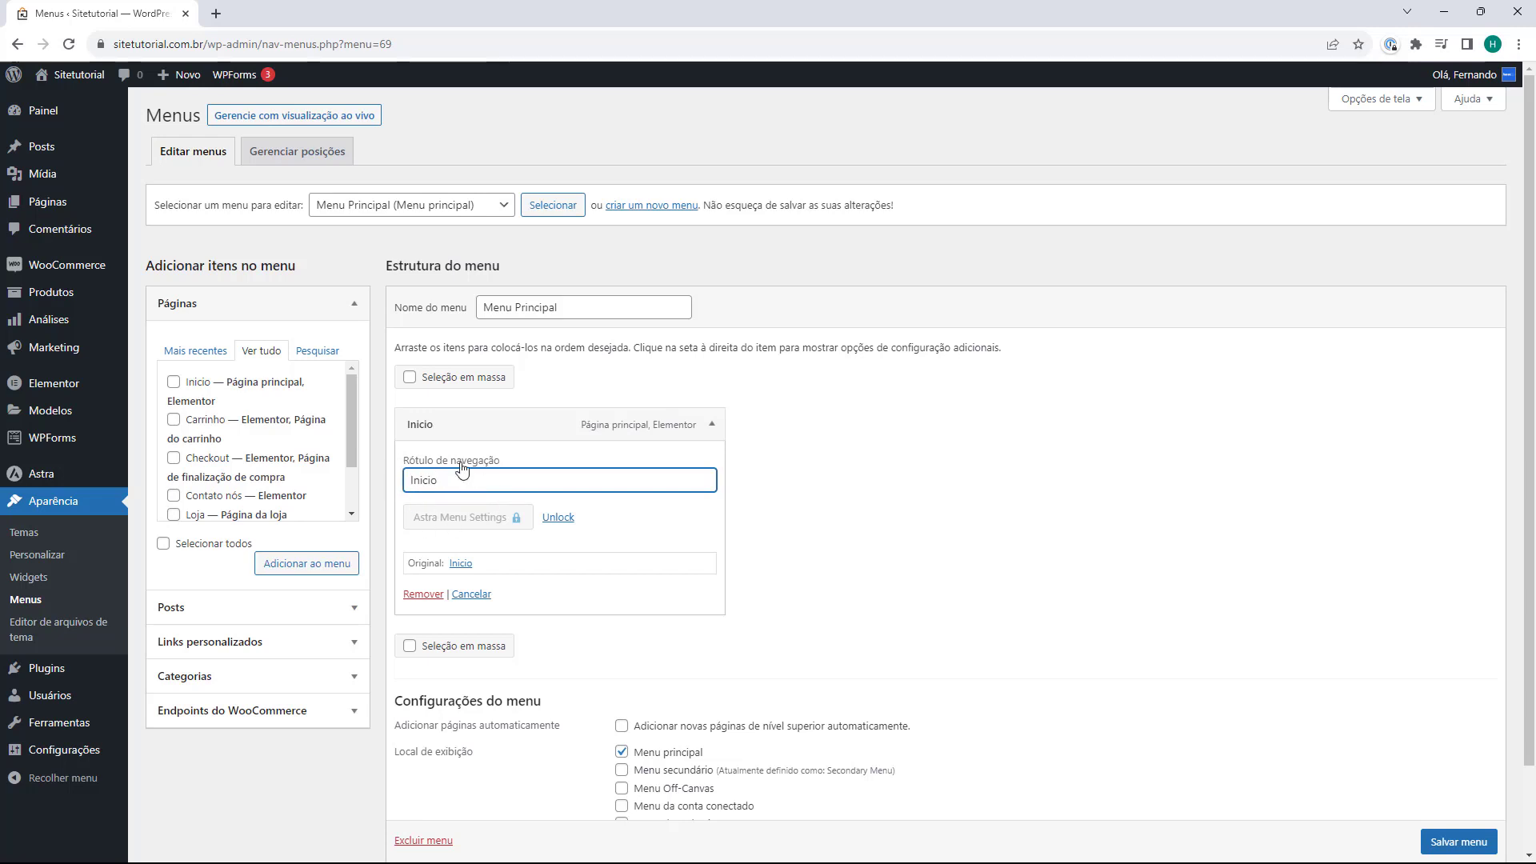
{"action": "left_click", "coordinate": [709, 429]}
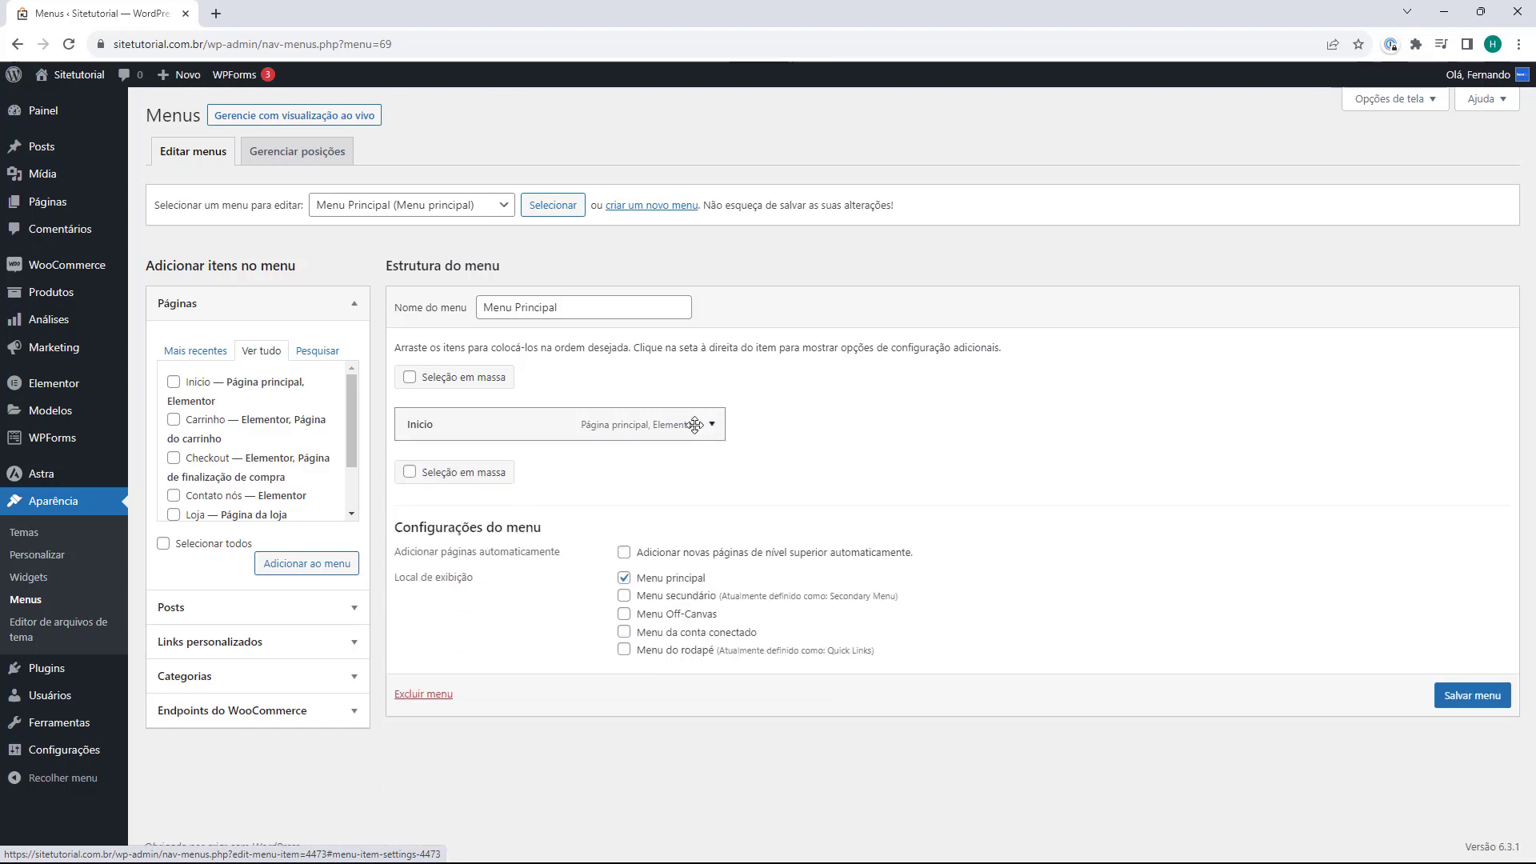
Step: Add the Contato nós and Sobre Nós pages to Menu Principal from the complete page list
{"action": "scroll", "coordinate": [293, 481], "scroll_direction": "down", "scroll_amount": 2}
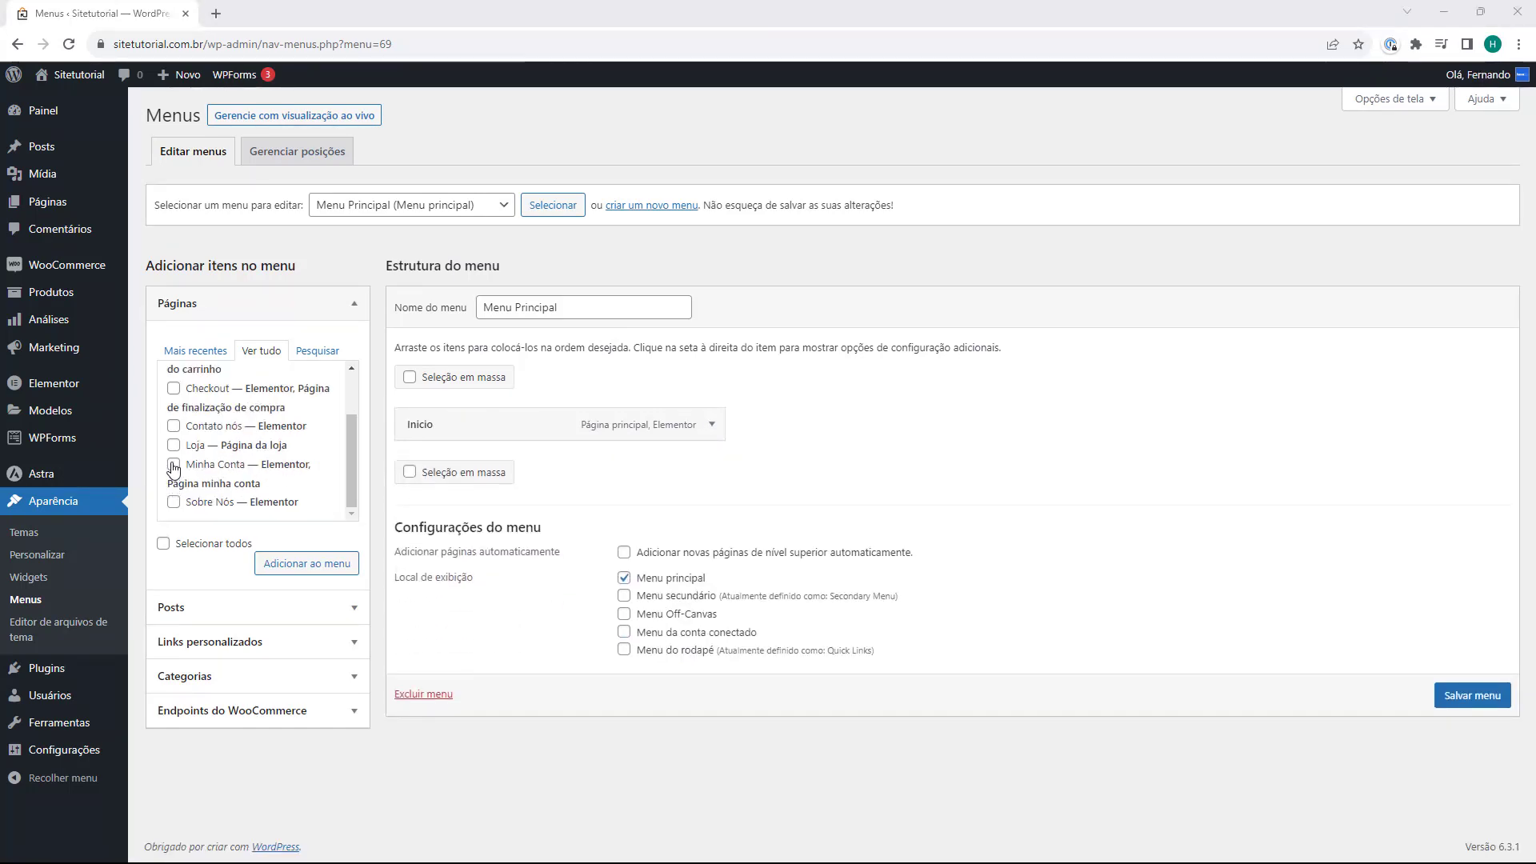
{"action": "left_click", "coordinate": [174, 429]}
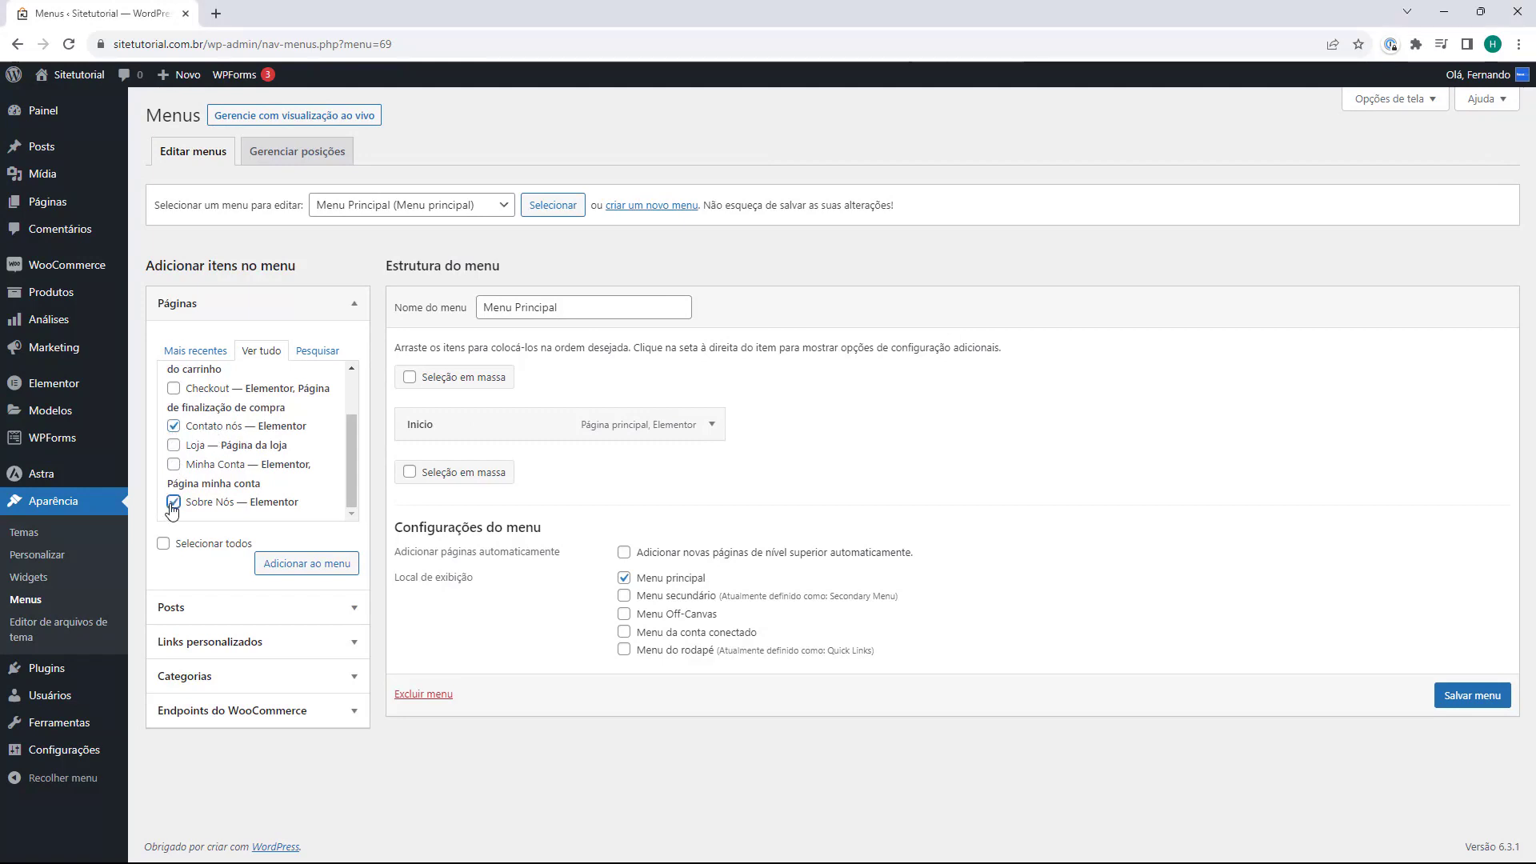
{"action": "left_click", "coordinate": [289, 575]}
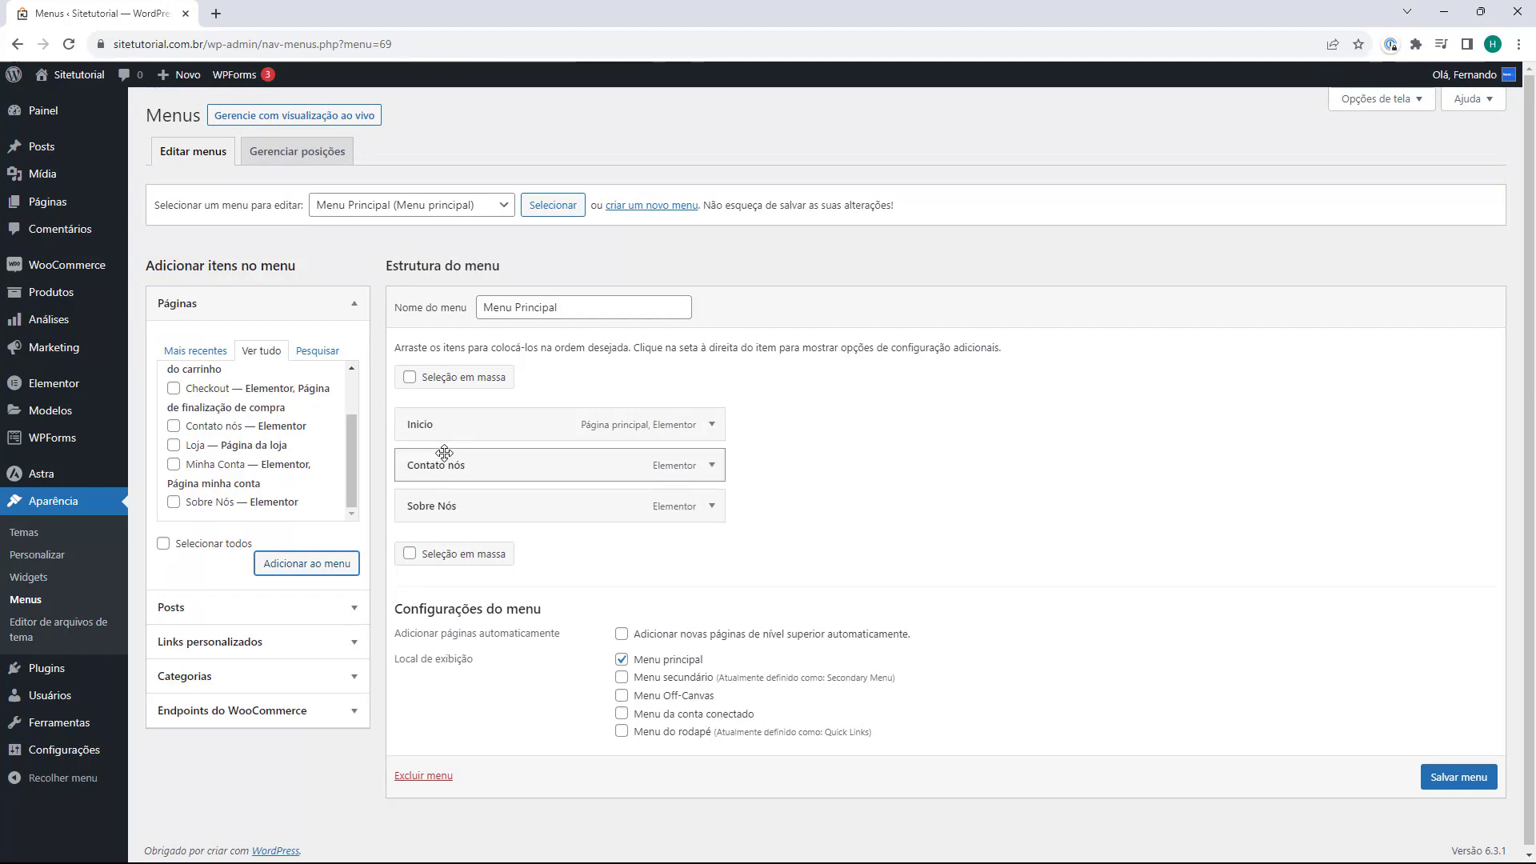
Step: Place Sobre Nós above Contato nós, try nesting it under Inicio, and return it to the top level
{"action": "left_click_drag", "start_coordinate": [428, 472], "coordinate": [432, 516]}
{"action": "left_click_drag", "start_coordinate": [416, 470], "coordinate": [450, 472]}
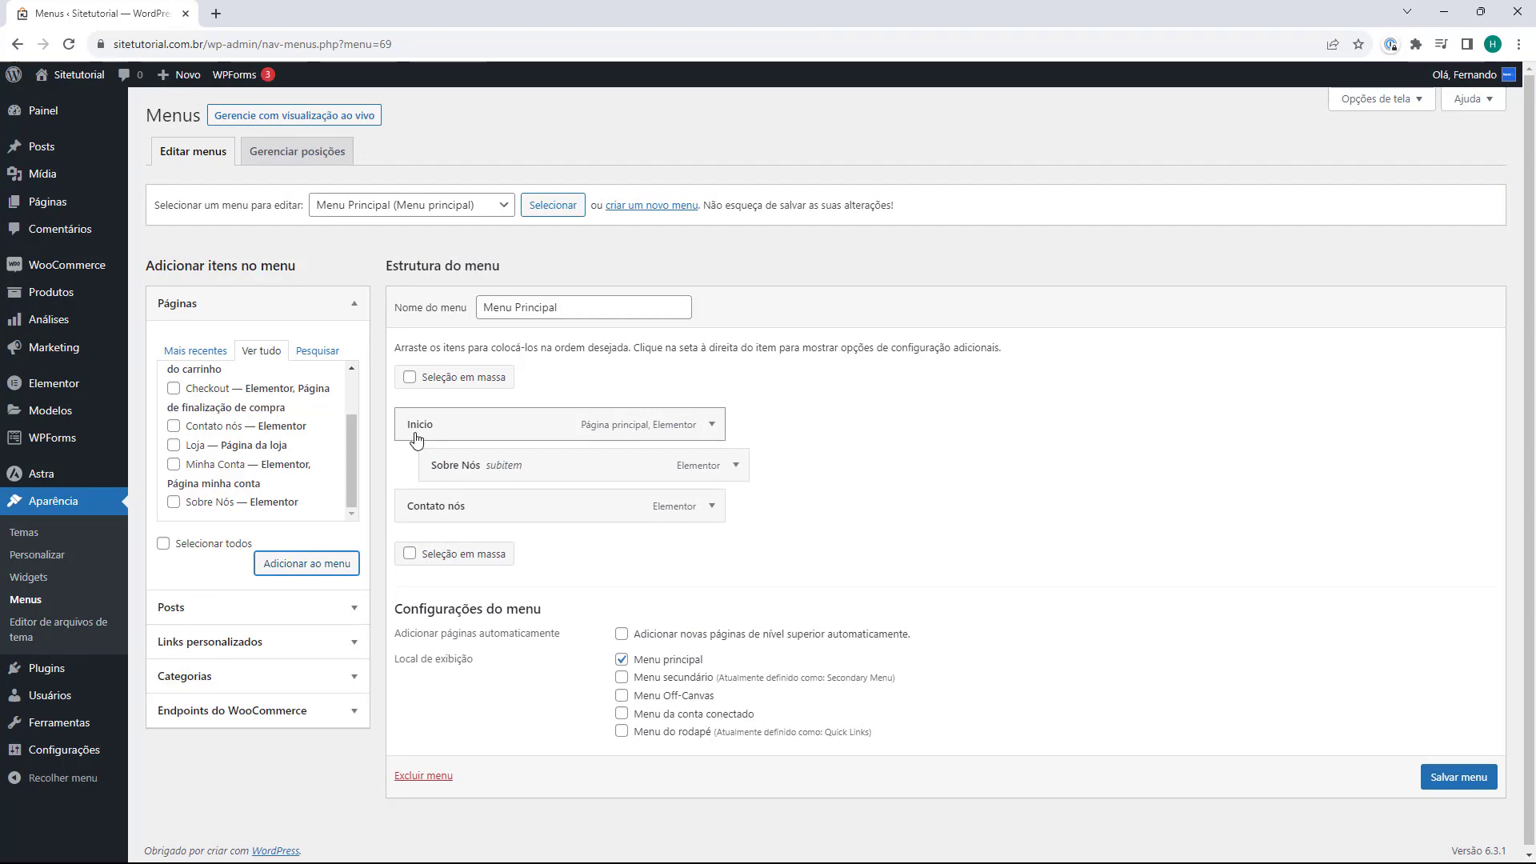
{"action": "left_click_drag", "start_coordinate": [459, 455], "coordinate": [442, 455]}
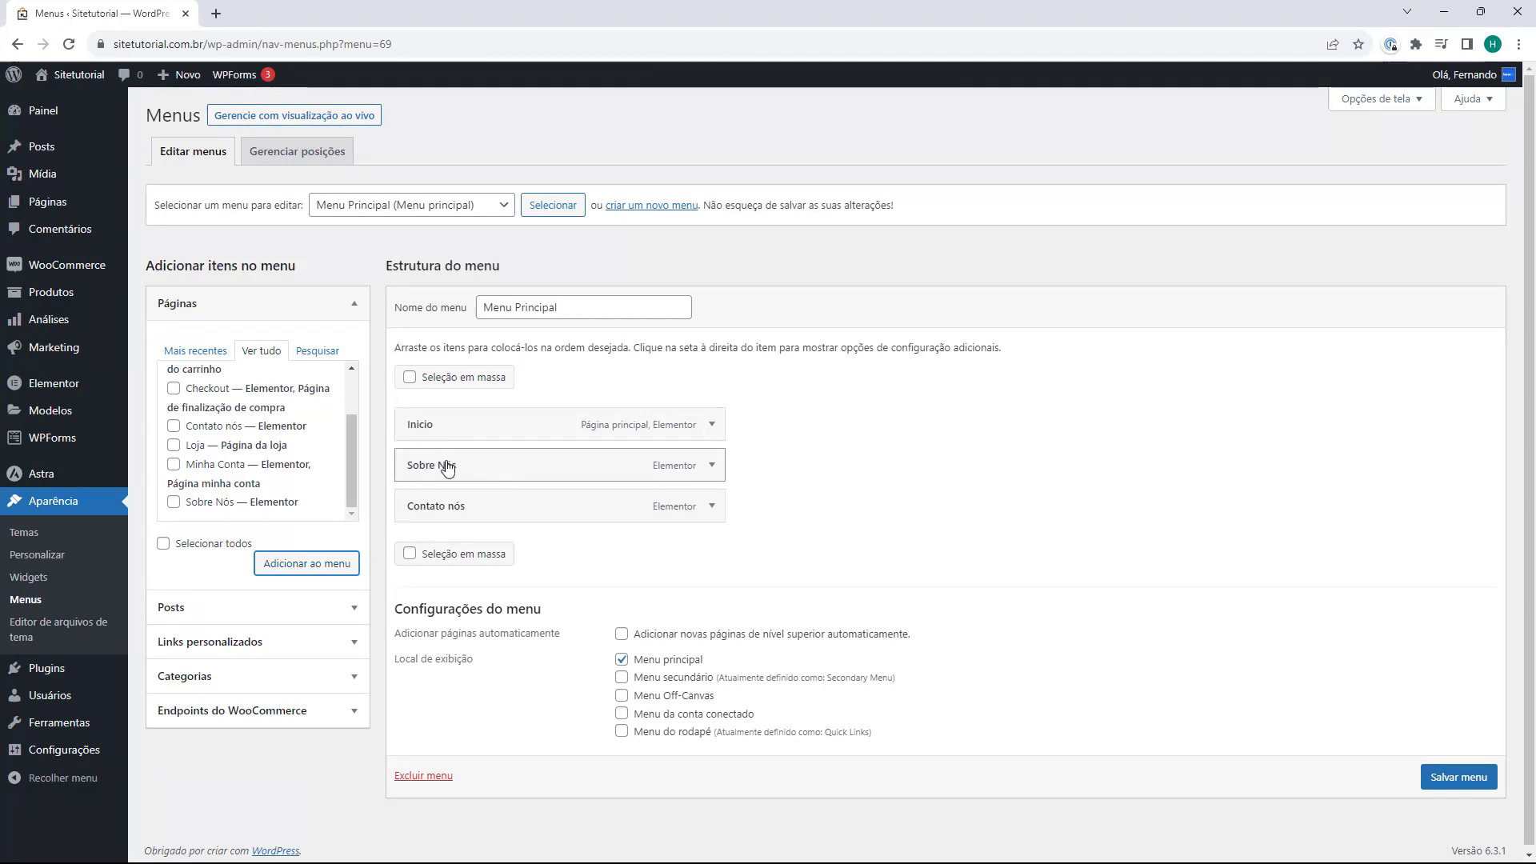
Step: Add a custom link with URL "#" and link text "Produtos", and place it between Inicio and Sobre Nós
{"action": "scroll", "coordinate": [295, 400], "scroll_direction": "up", "scroll_amount": 2}
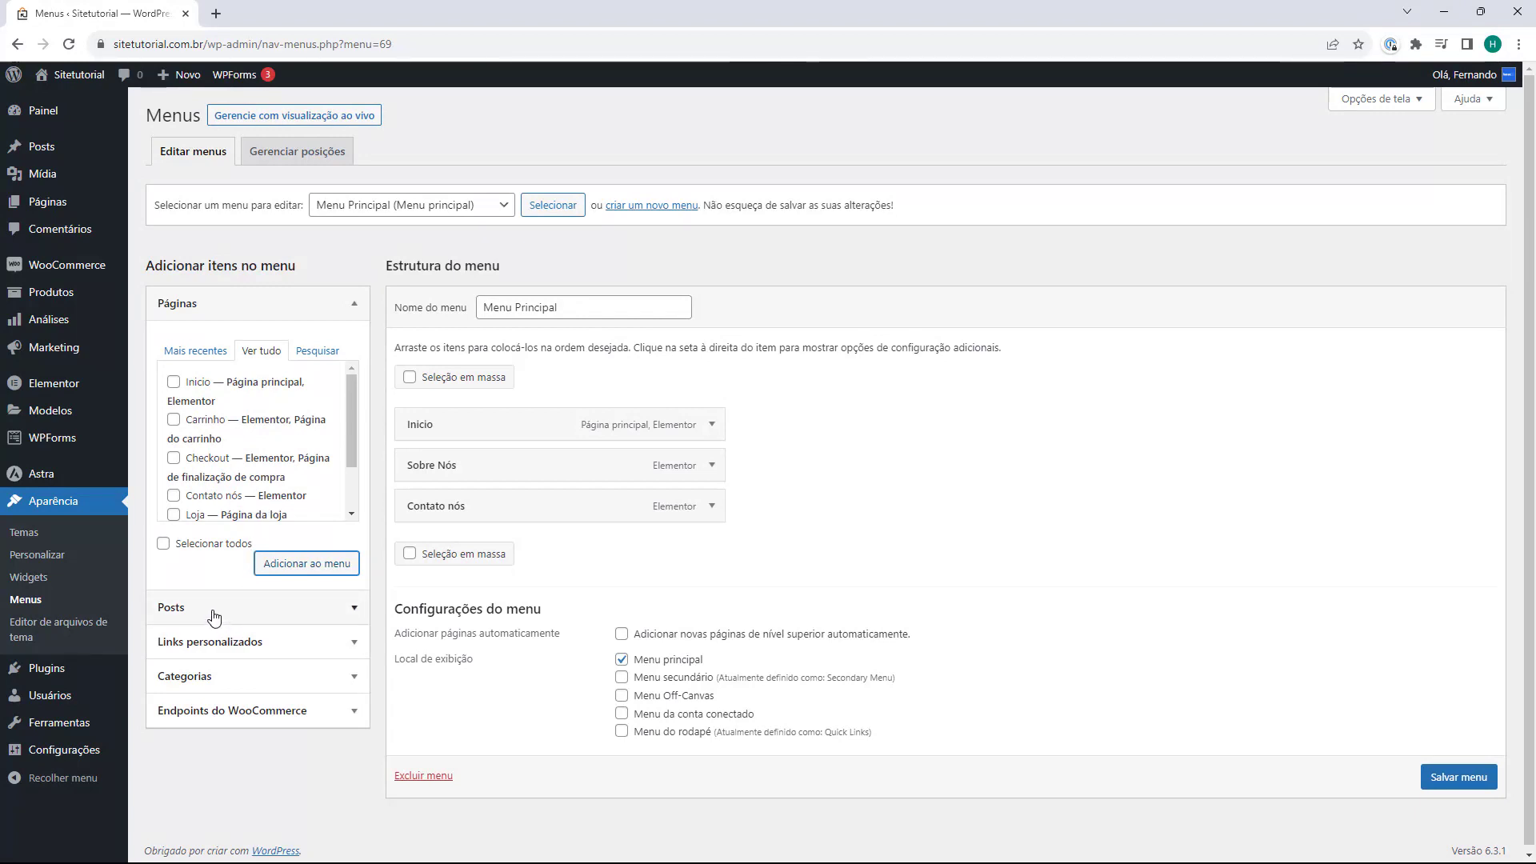
{"action": "left_click", "coordinate": [173, 644]}
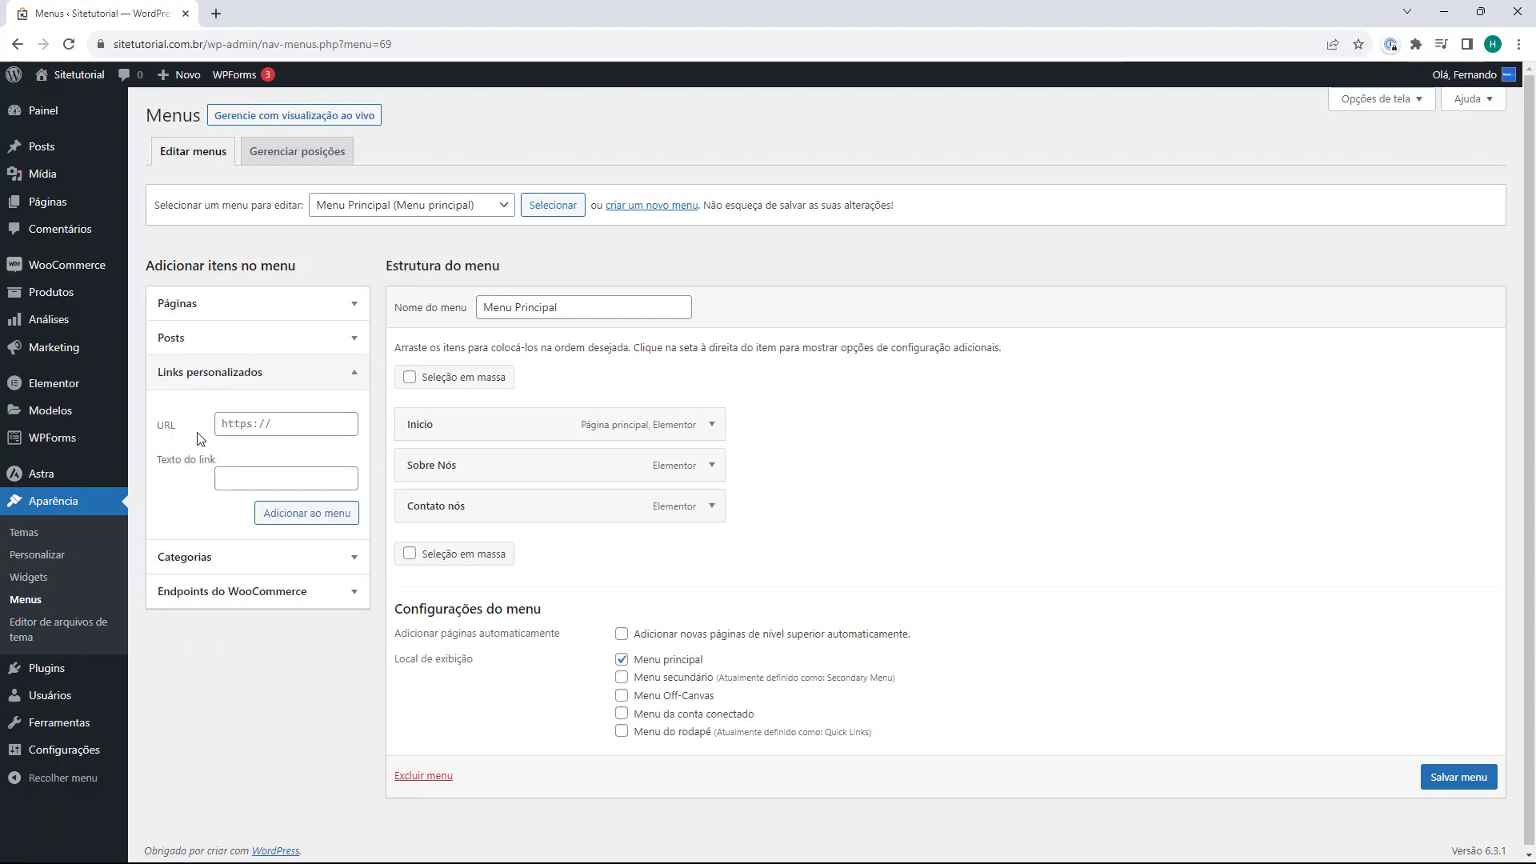
{"action": "left_click", "coordinate": [240, 432]}
{"action": "type", "text": "#"}
{"action": "left_click", "coordinate": [256, 480]}
{"action": "type", "text": "Produtos"}
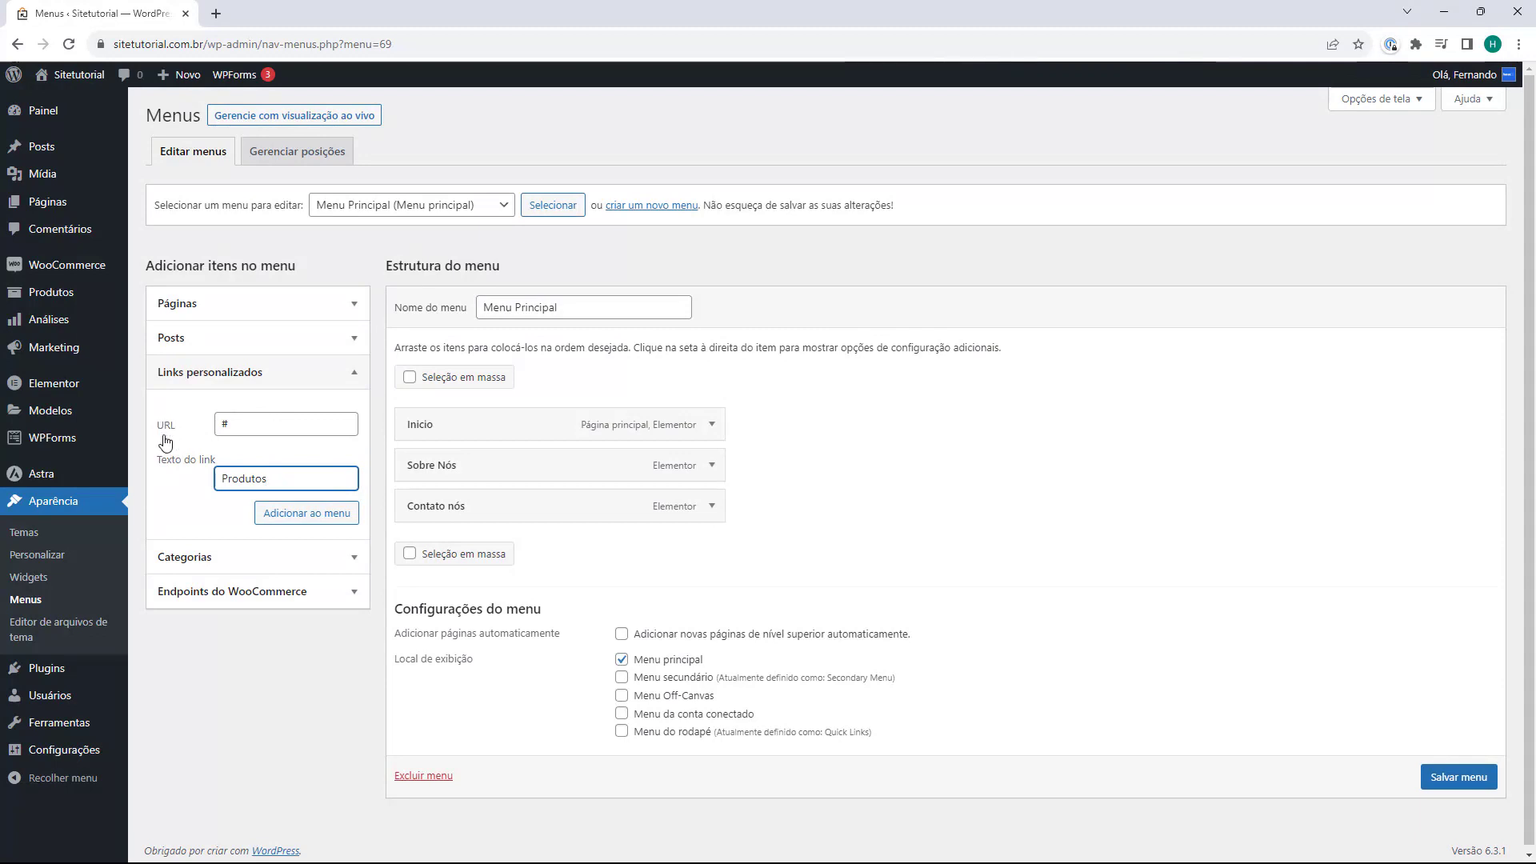
{"action": "double_click", "coordinate": [240, 432]}
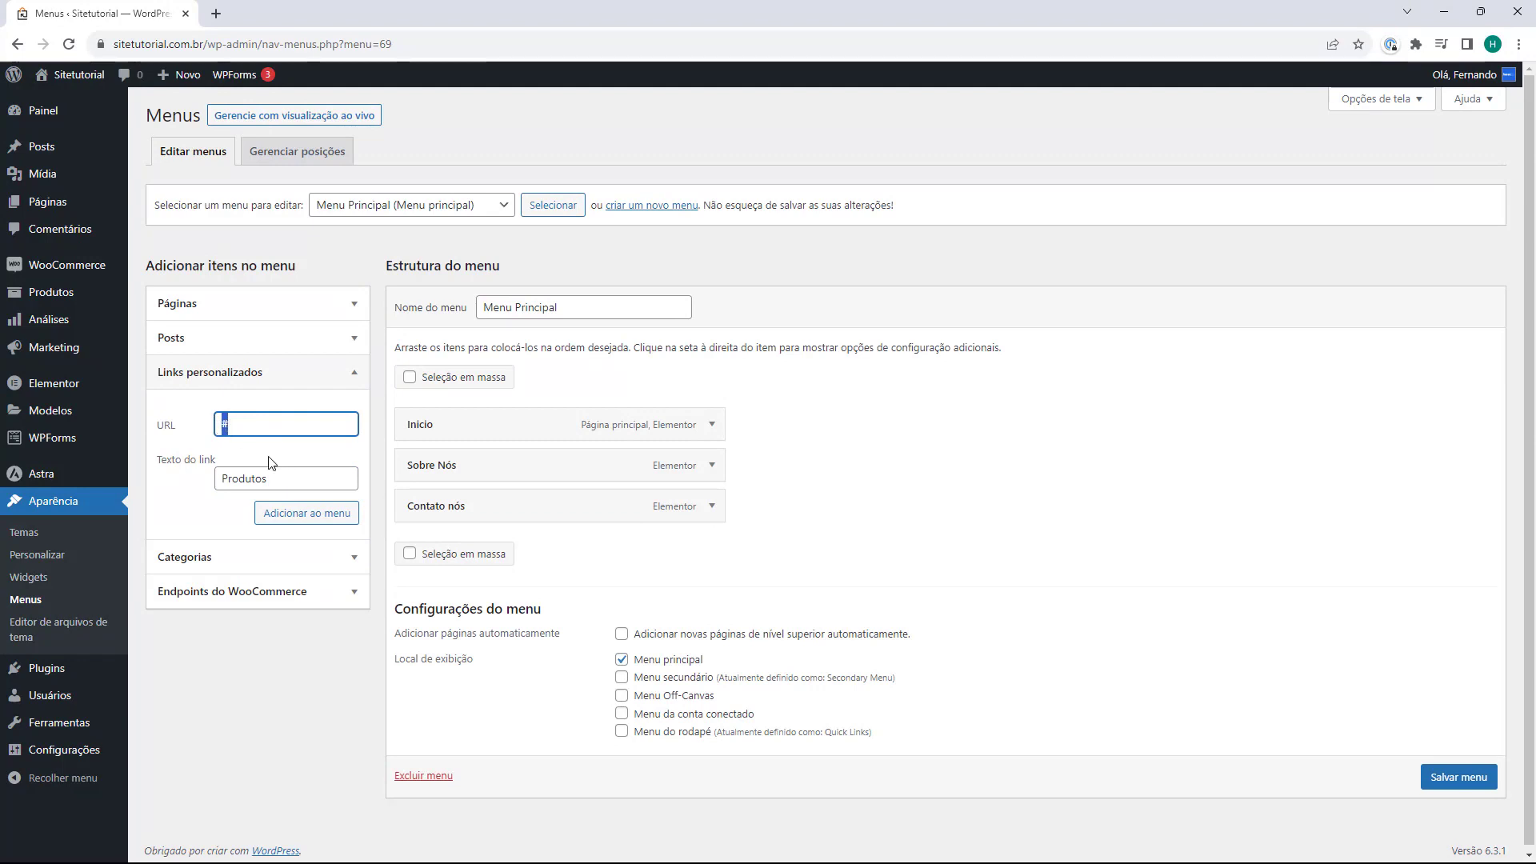
{"action": "left_click", "coordinate": [253, 445]}
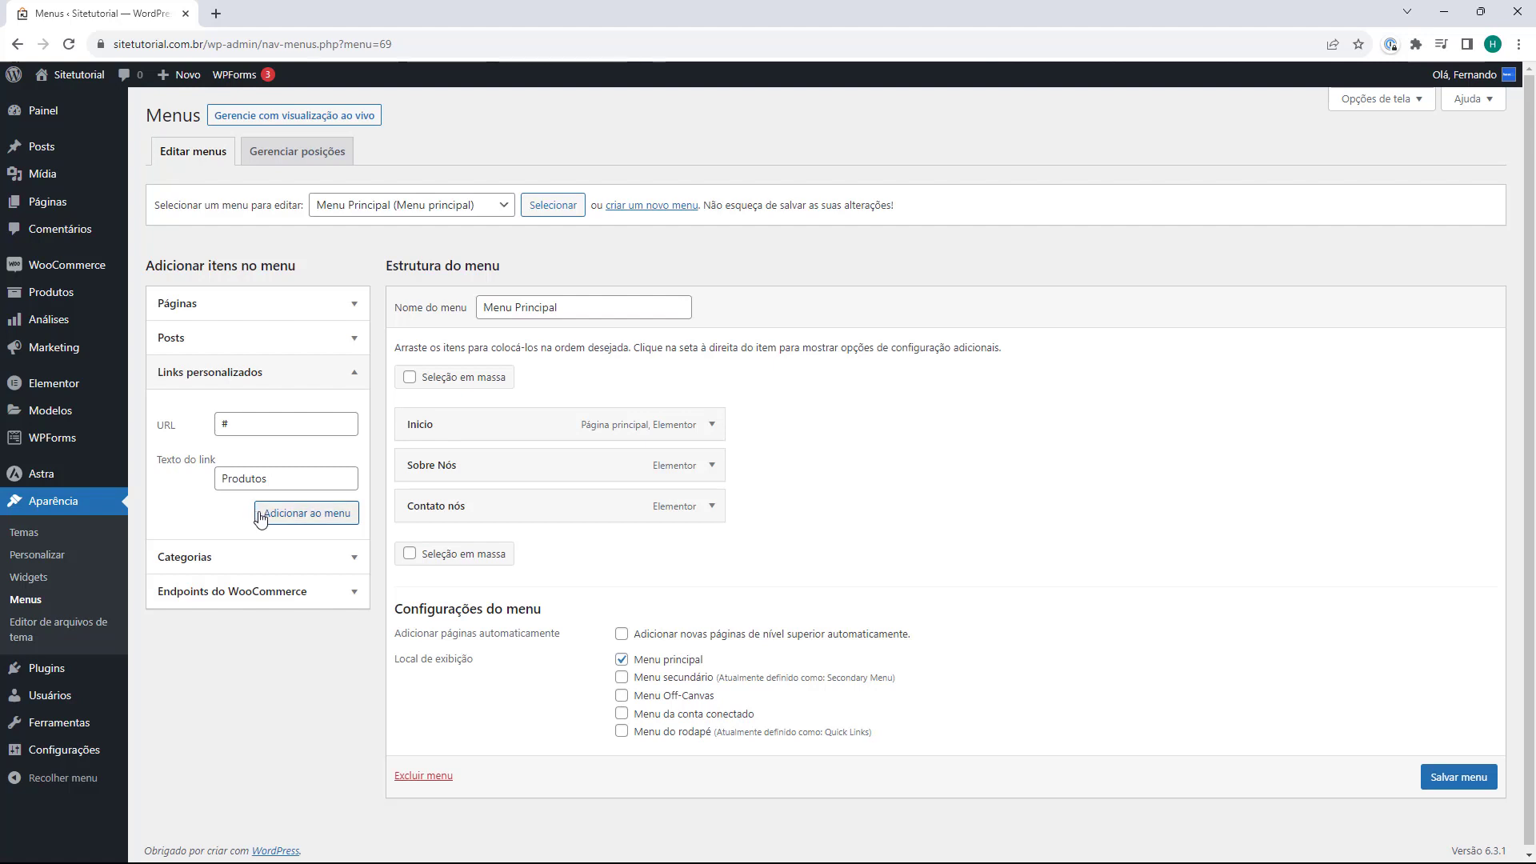
{"action": "left_click", "coordinate": [301, 515]}
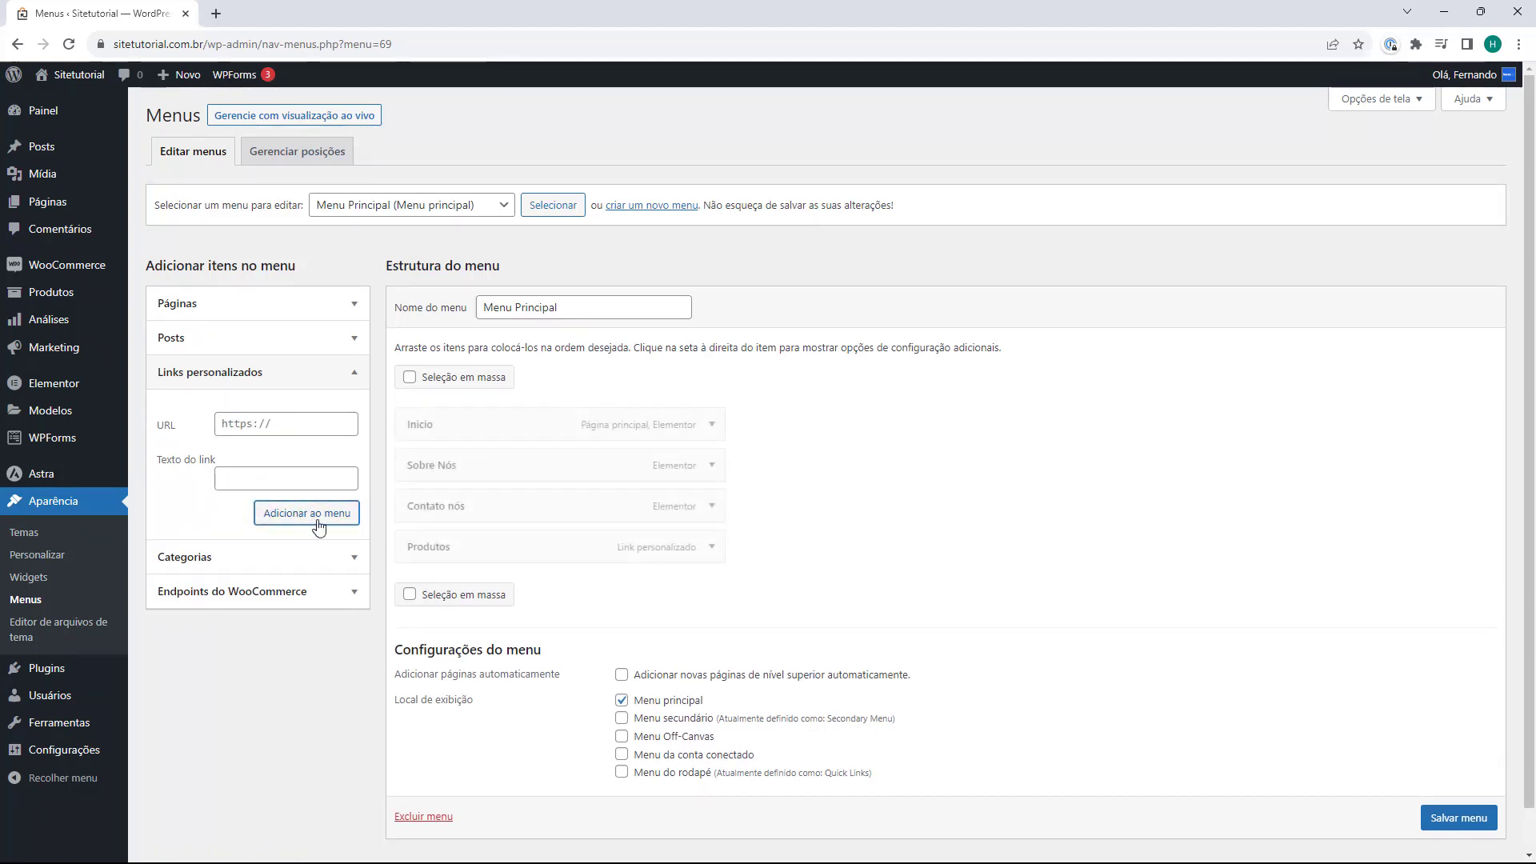
{"action": "left_click_drag", "start_coordinate": [435, 538], "coordinate": [430, 462]}
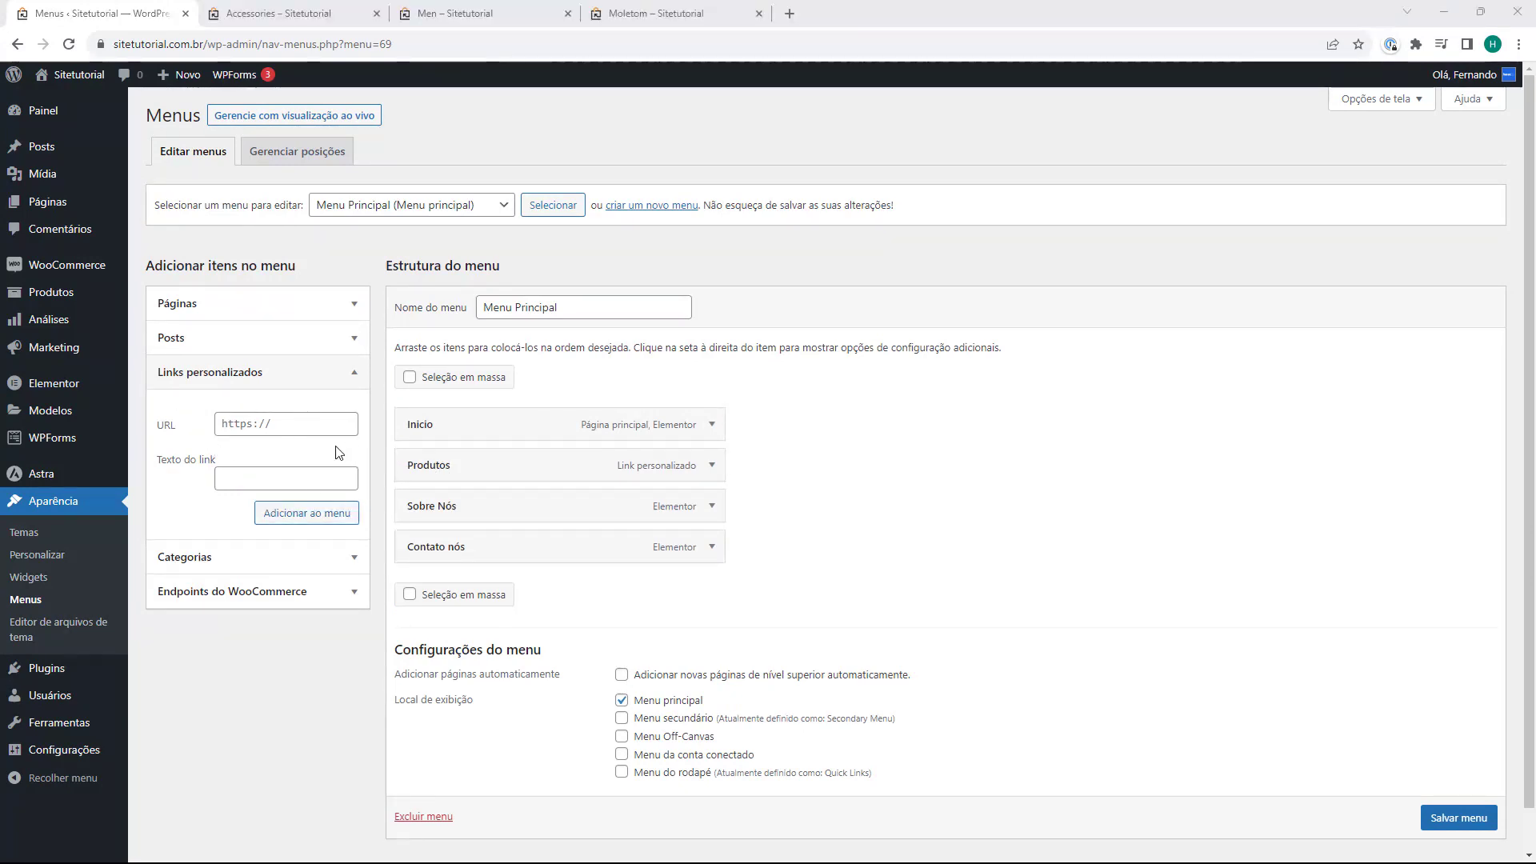
Step: Examine the open Accessories, Men and Moletom product category pages and return to the menu editor
{"action": "left_click", "coordinate": [302, 16]}
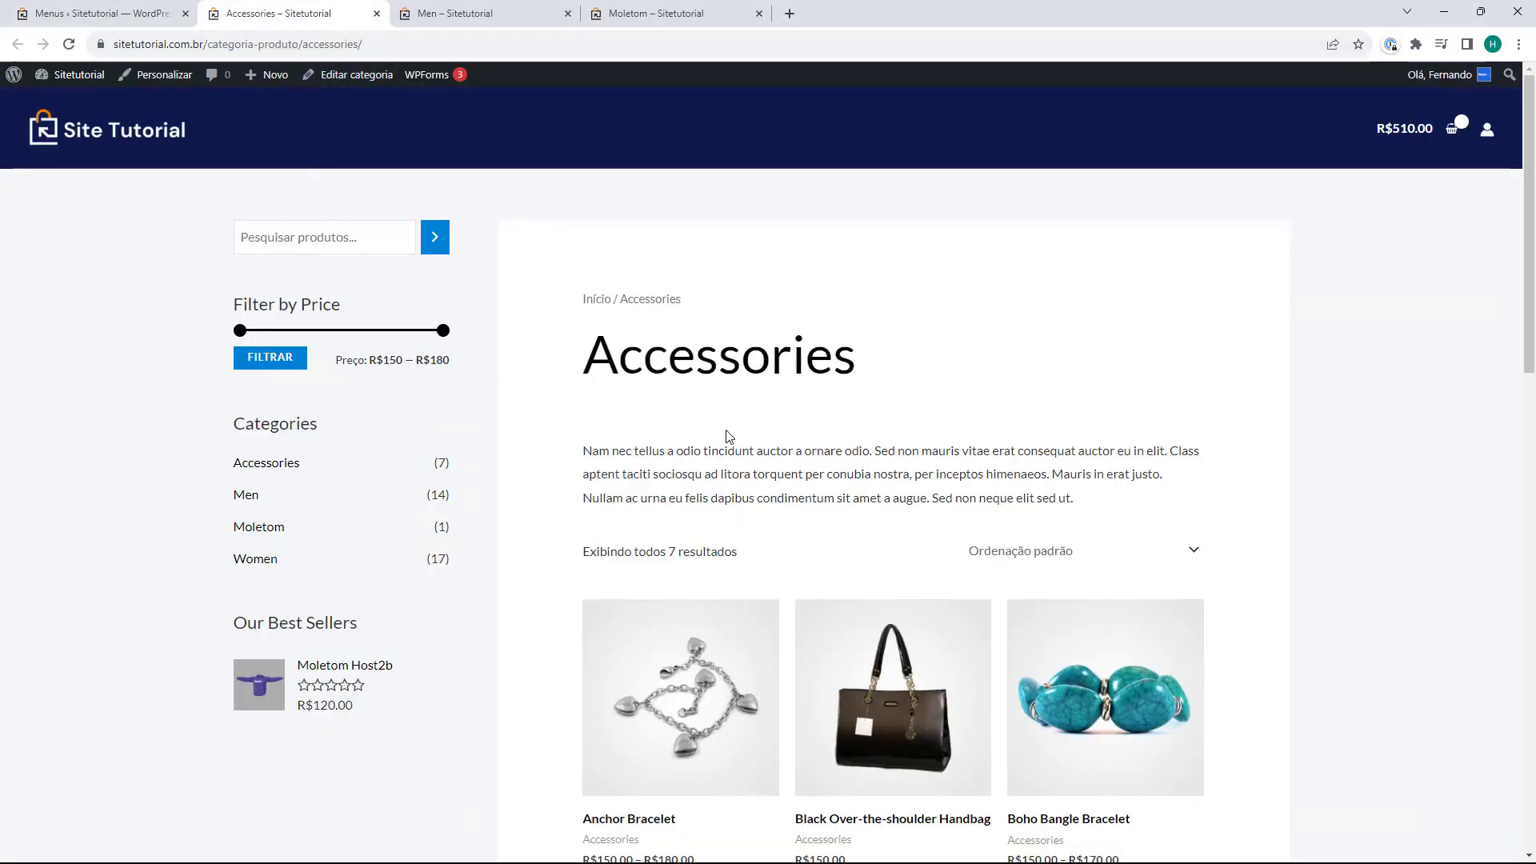
{"action": "key", "text": "ctrl+Tab"}
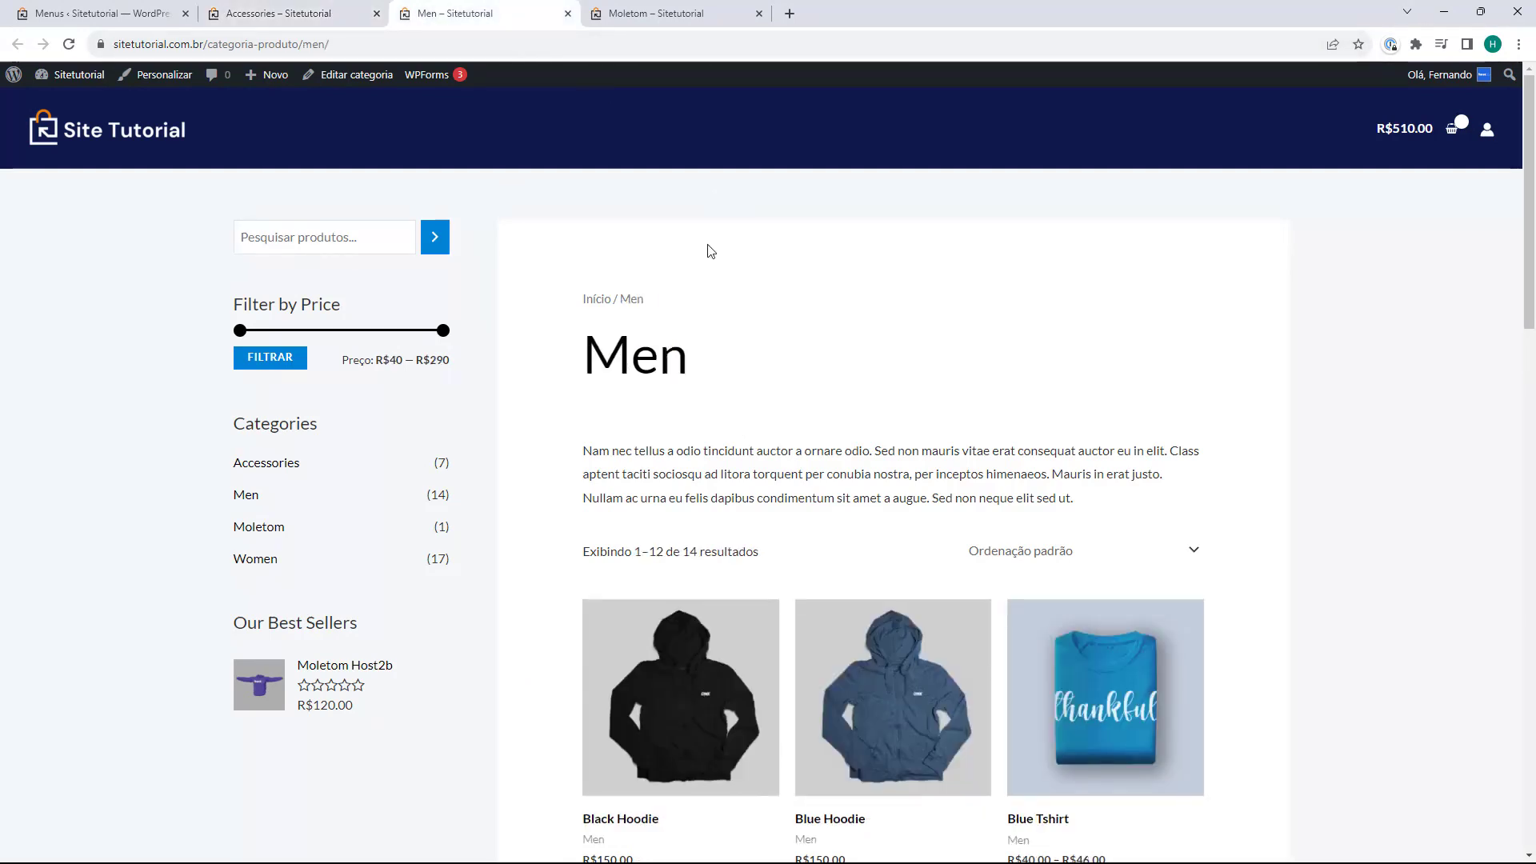
{"action": "key", "text": "ctrl+Tab"}
{"action": "scroll", "coordinate": [608, 360], "scroll_direction": "down", "scroll_amount": 3}
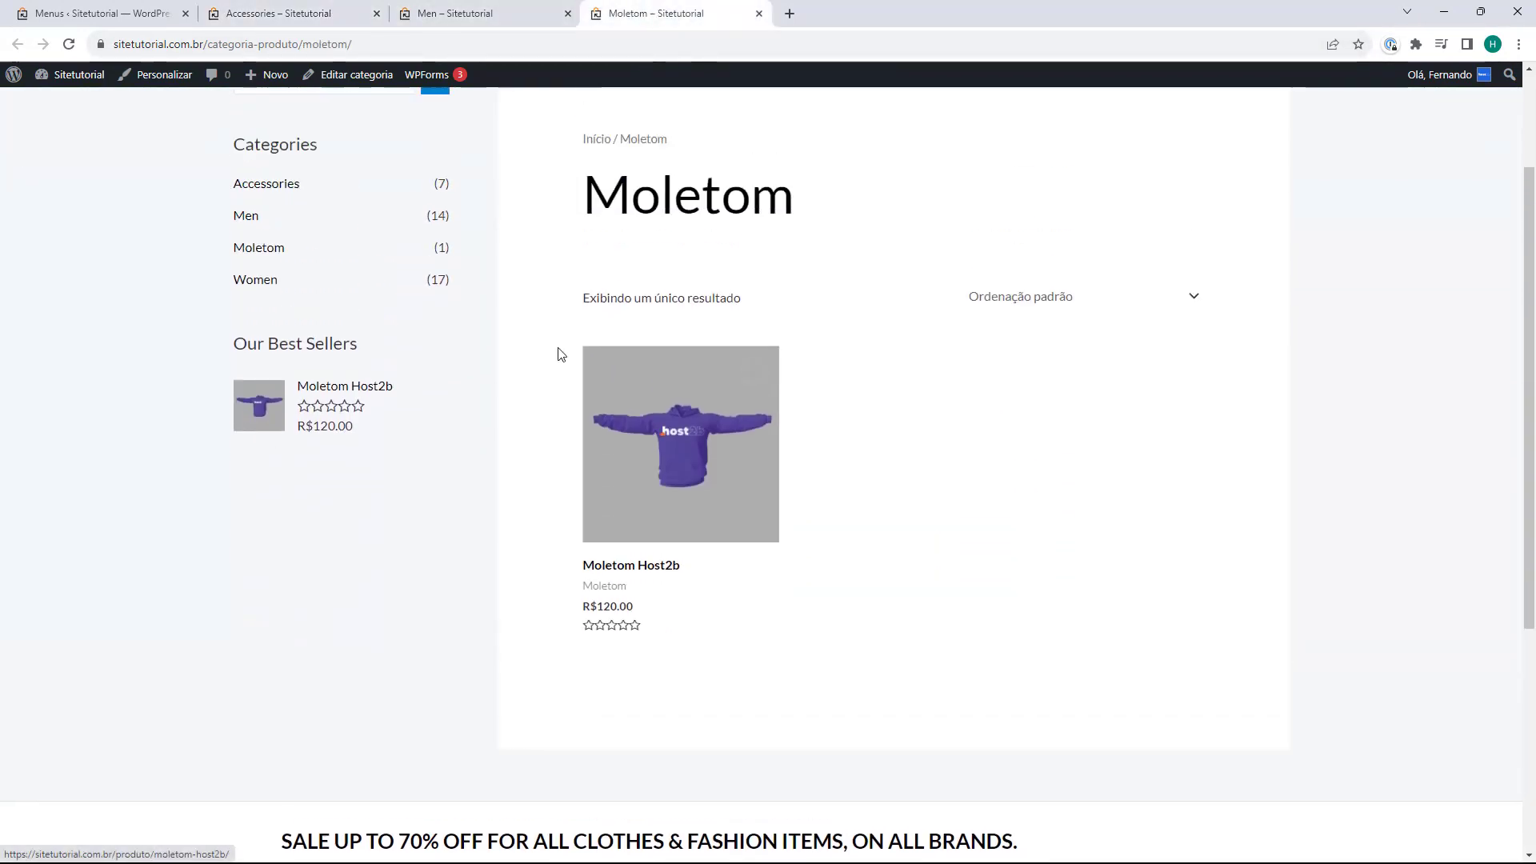
{"action": "left_click", "coordinate": [280, 14]}
{"action": "key", "text": "ctrl+shift+Tab"}
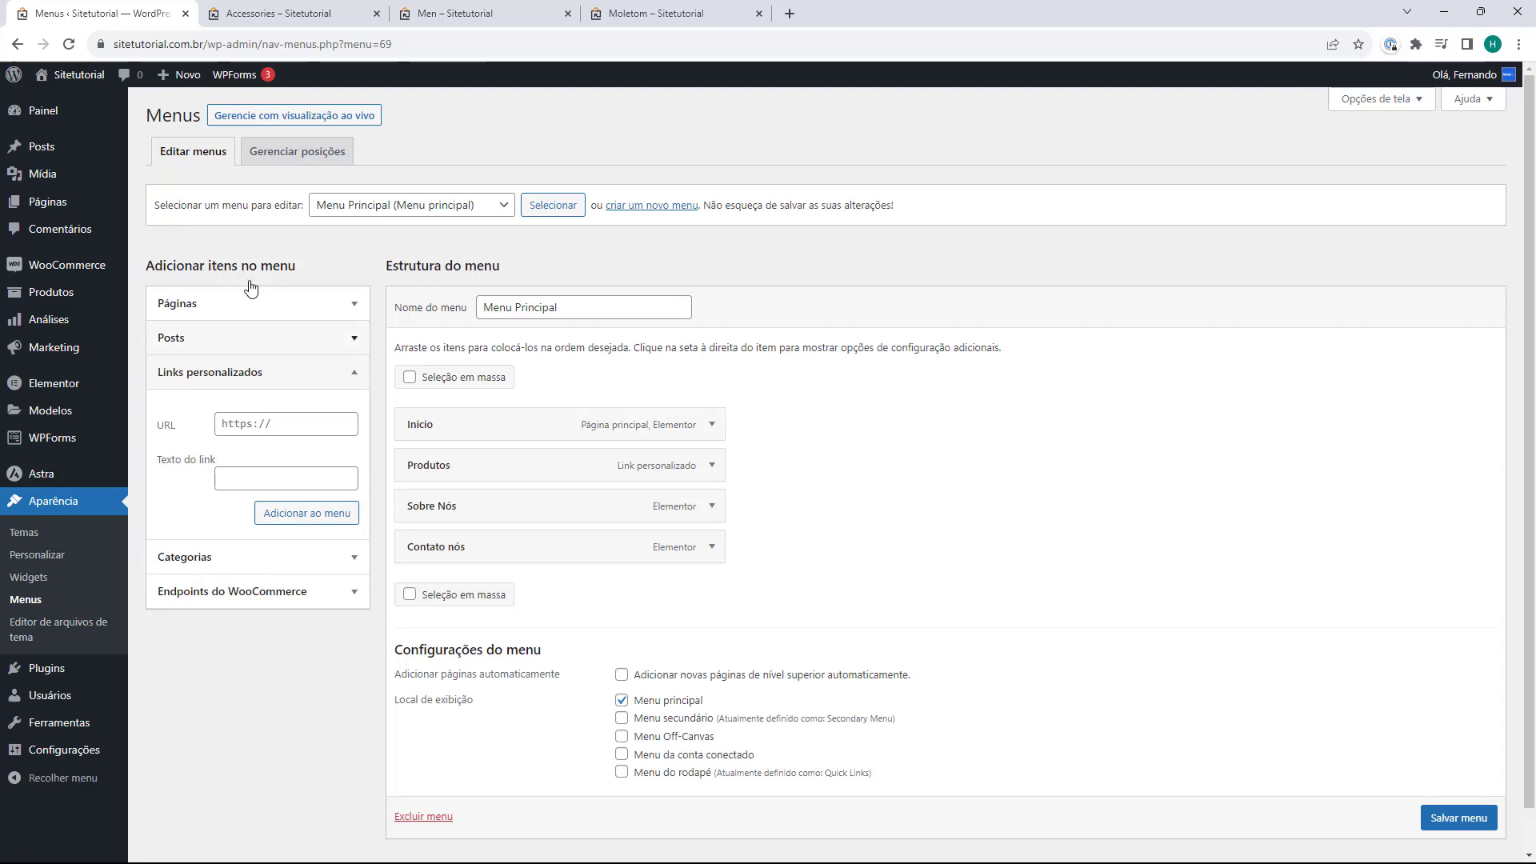
Step: Add a custom link "Acessorios" using the Accessories category page's address and nest it under Produtos
{"action": "left_click", "coordinate": [272, 22]}
{"action": "left_click", "coordinate": [248, 43]}
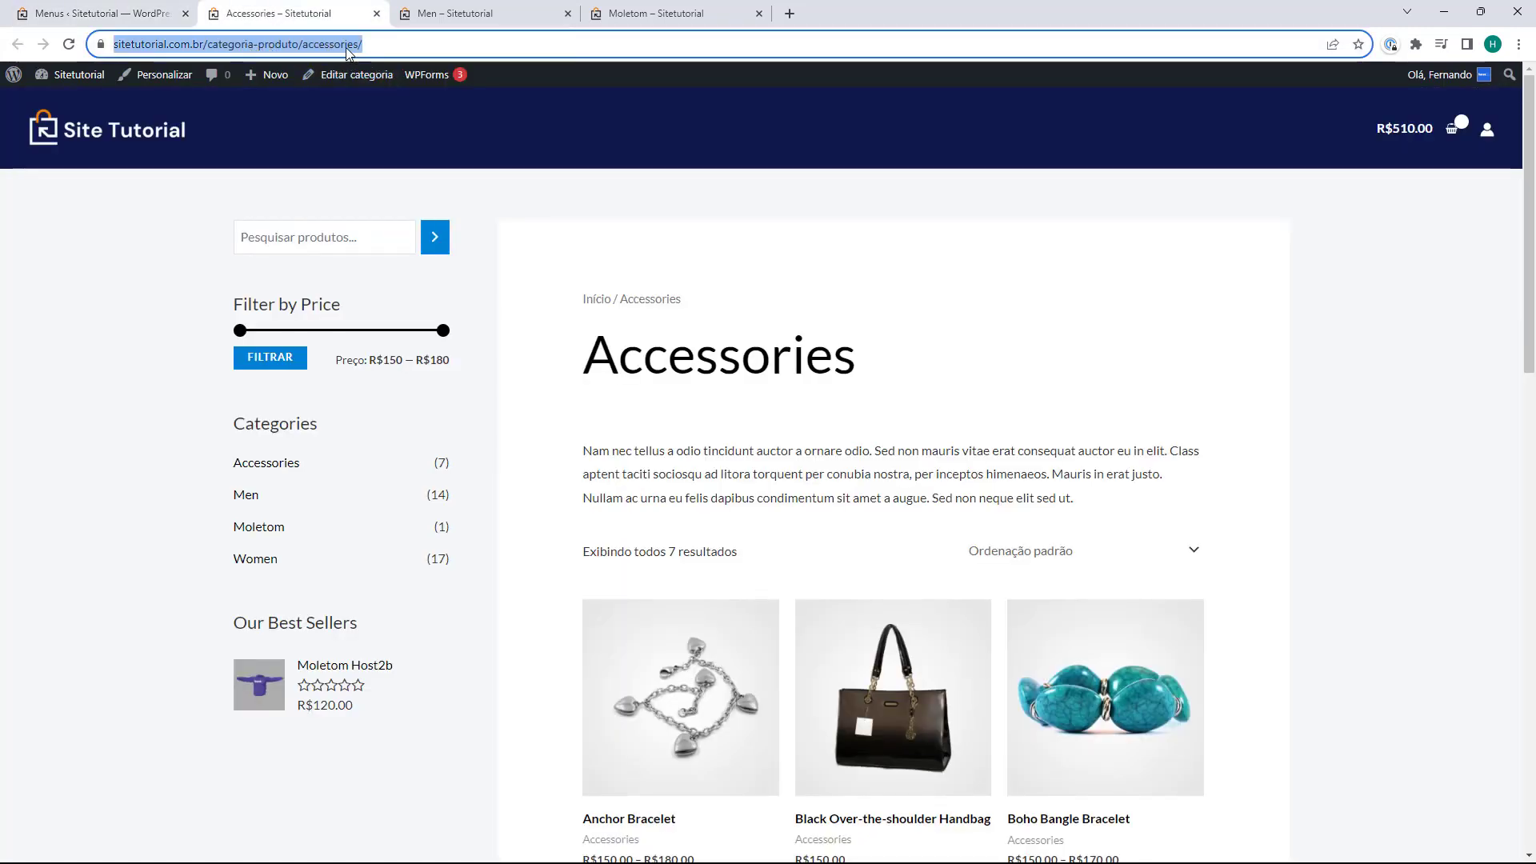
{"action": "left_click", "coordinate": [172, 14]}
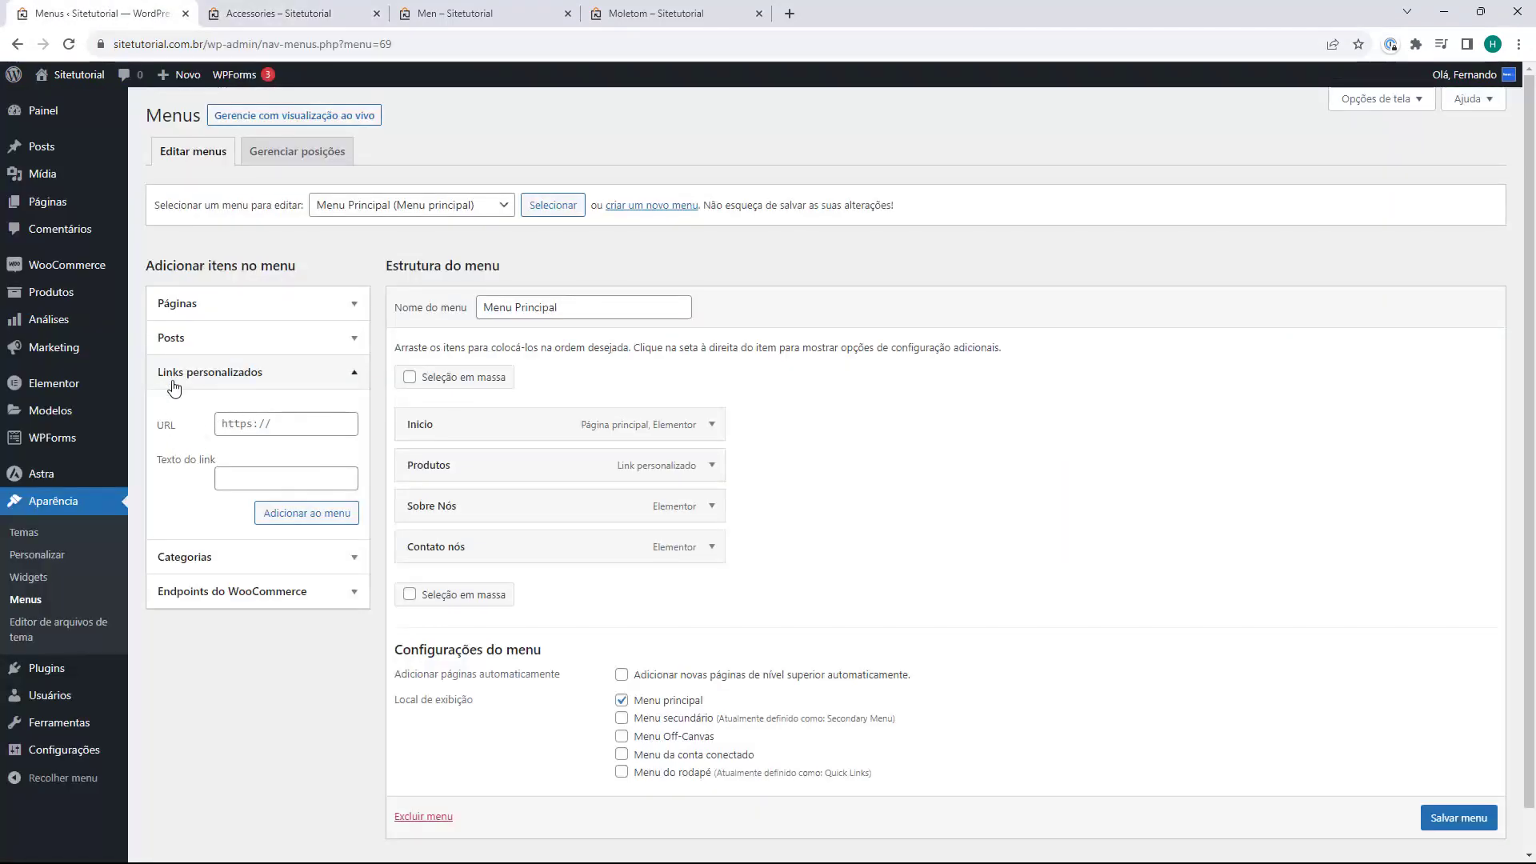
{"action": "left_click", "coordinate": [271, 425]}
{"action": "key", "text": "ctrl+v"}
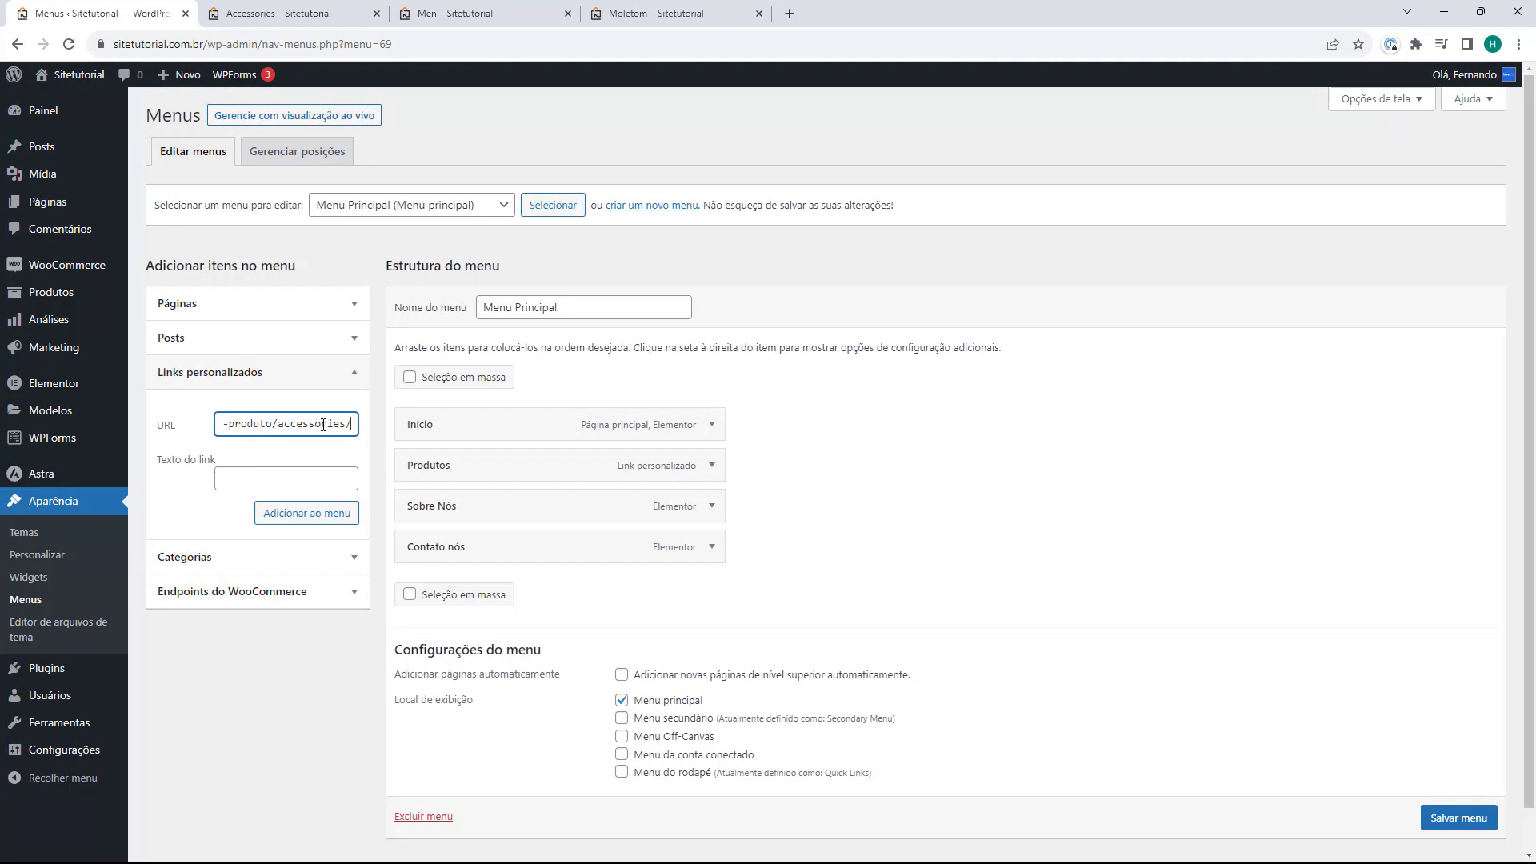
{"action": "left_click_drag", "start_coordinate": [323, 425], "coordinate": [163, 430]}
{"action": "key", "text": "ctrl+c"}
{"action": "left_click", "coordinate": [253, 477]}
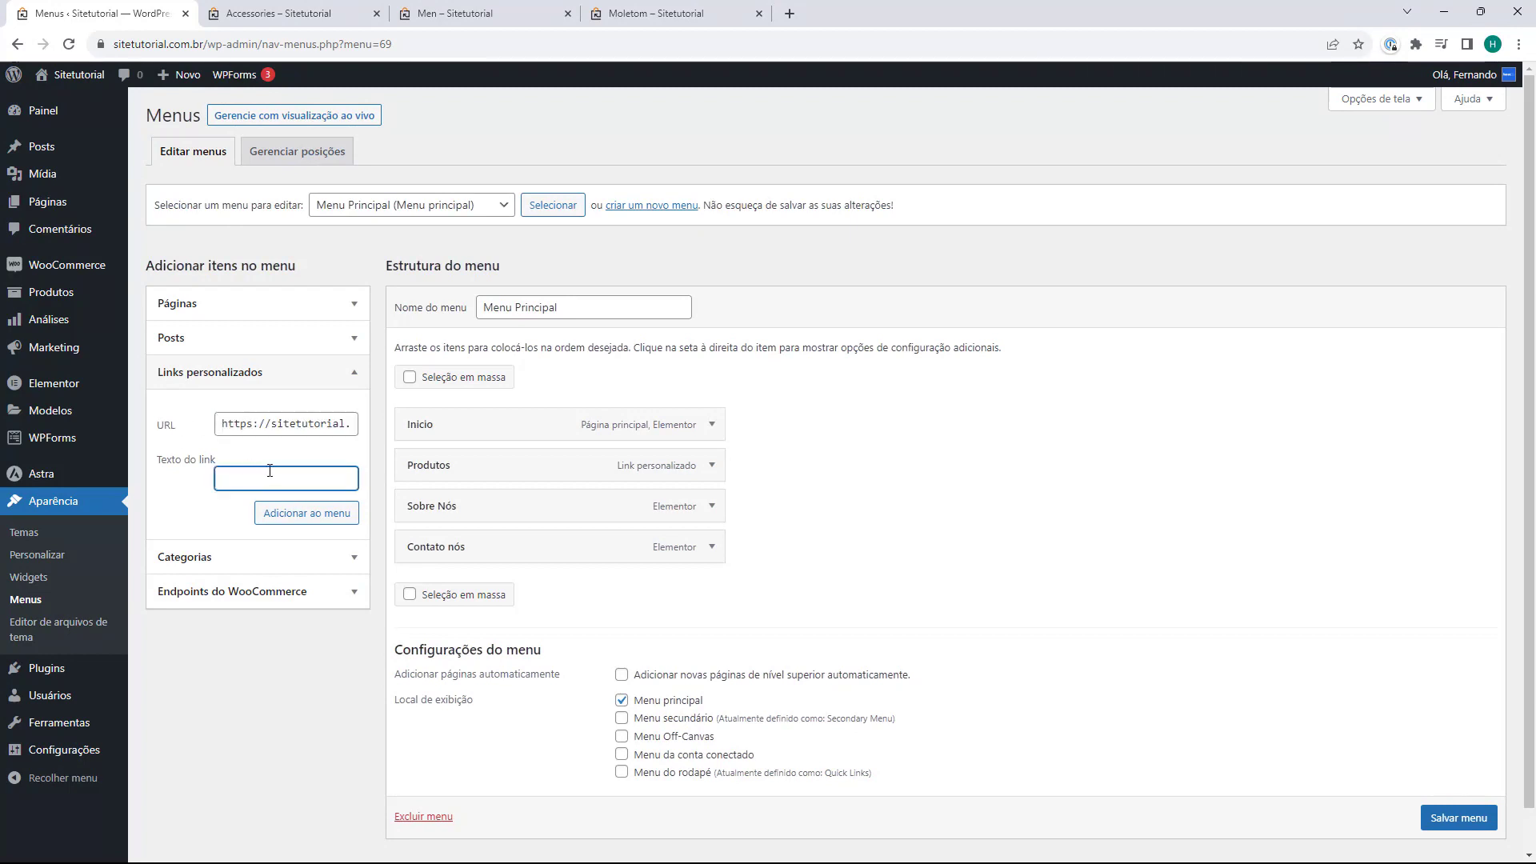
{"action": "type", "text": "Acessorios"}
{"action": "left_click", "coordinate": [171, 474]}
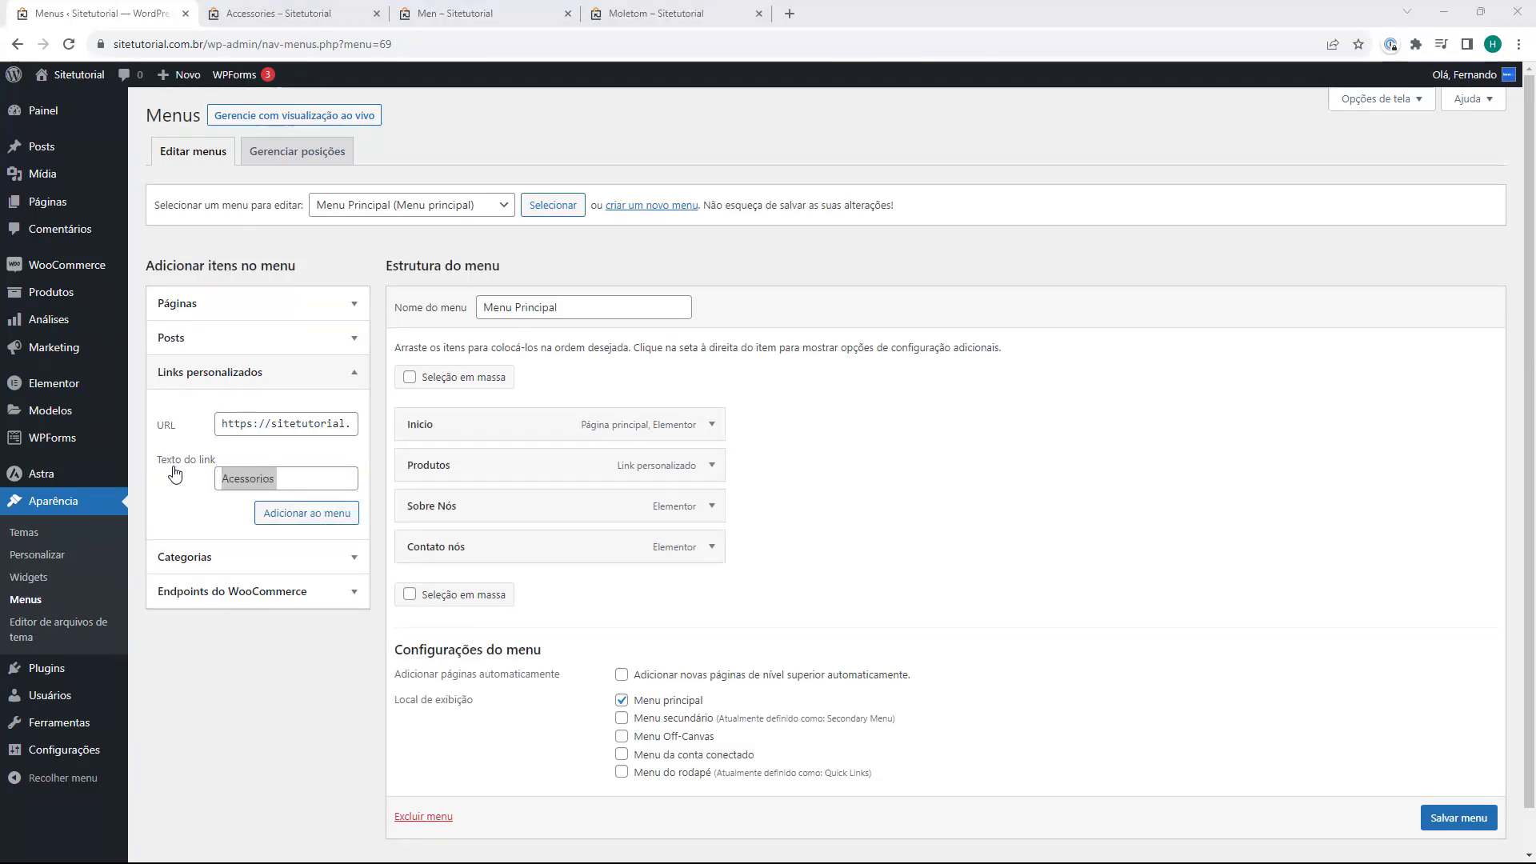
{"action": "left_click", "coordinate": [281, 521]}
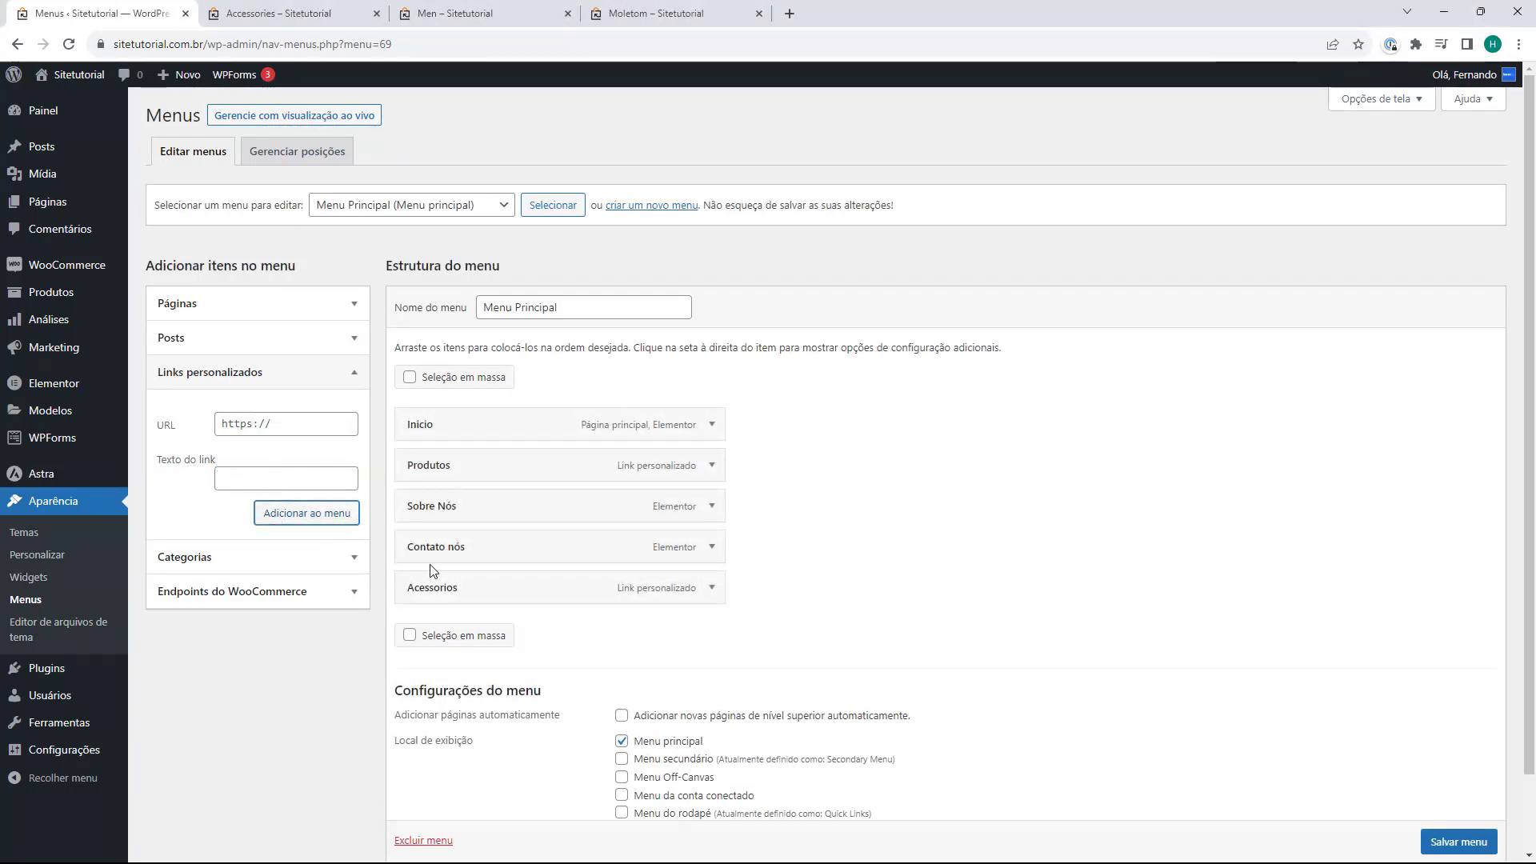
{"action": "left_click_drag", "start_coordinate": [435, 598], "coordinate": [456, 521]}
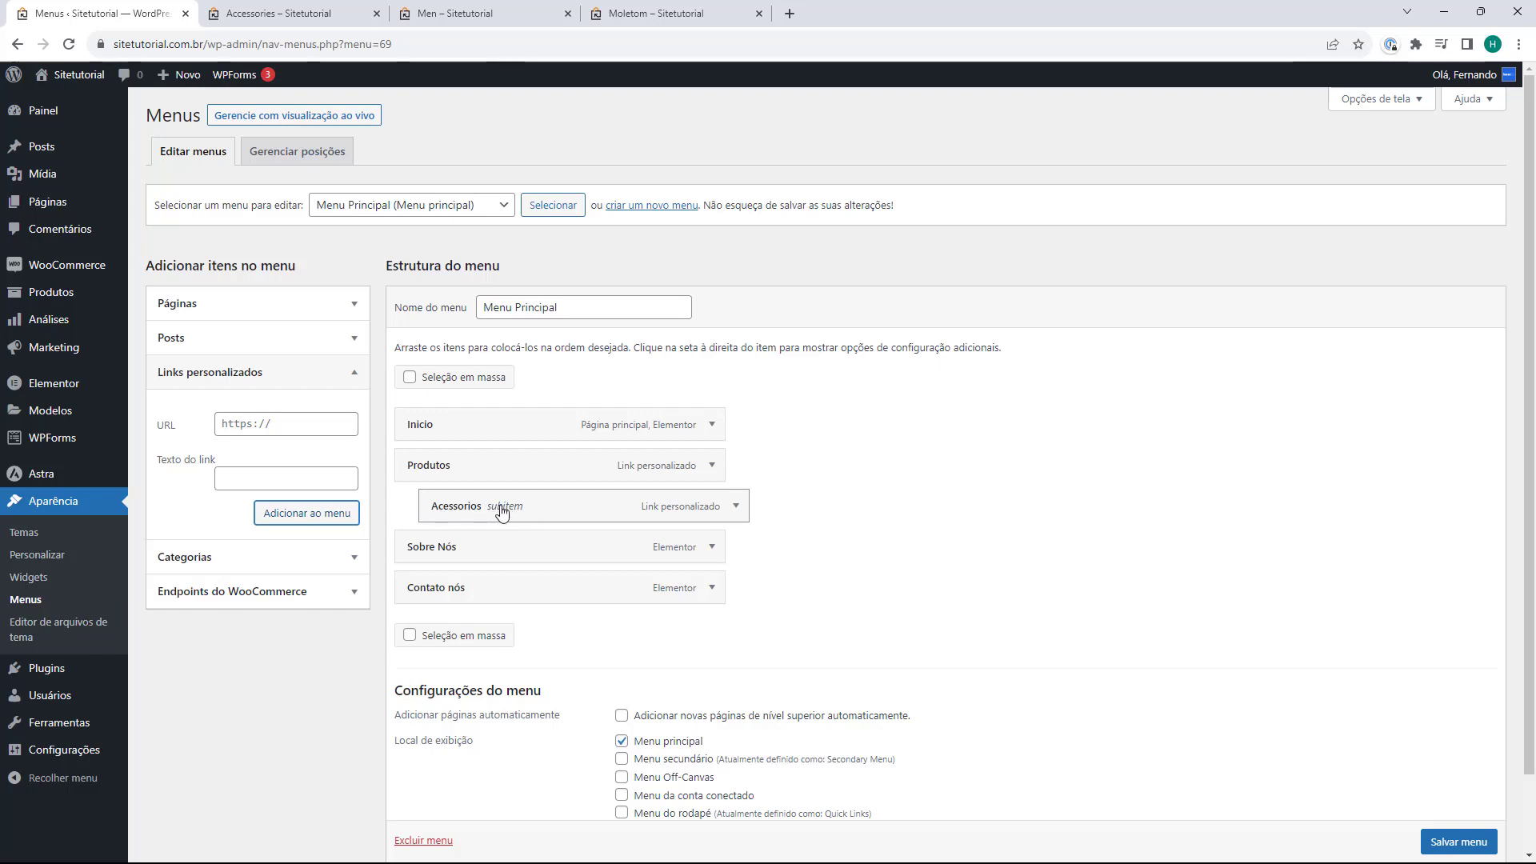
Step: Close the Accessories page, add a custom link "Homens" with the Men category page's address, and nest it below Acessorios under Produtos
{"action": "left_click", "coordinate": [320, 12]}
{"action": "left_click", "coordinate": [377, 13]}
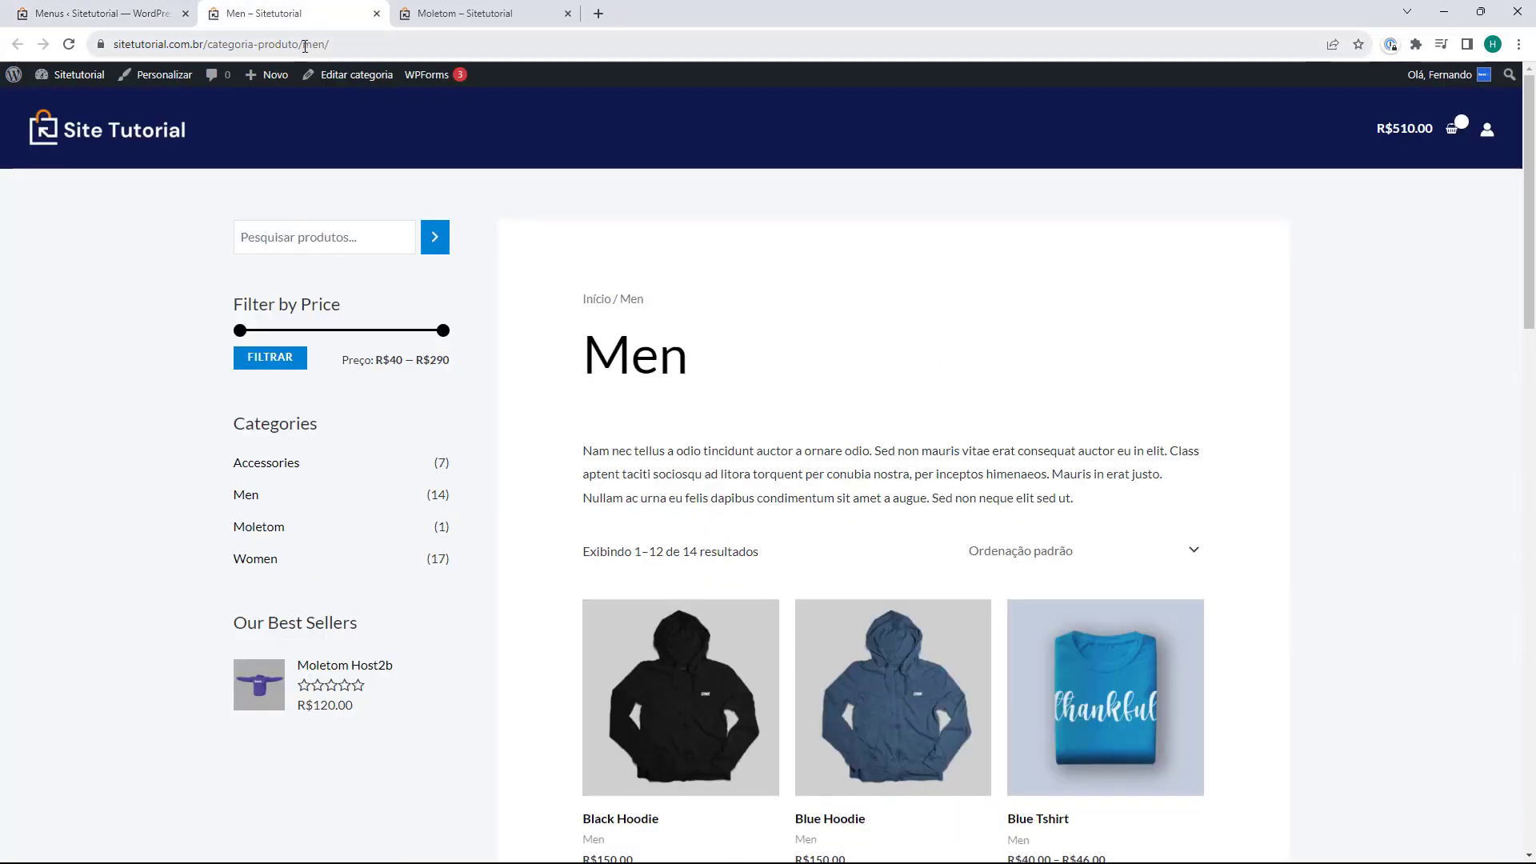
{"action": "left_click", "coordinate": [305, 46]}
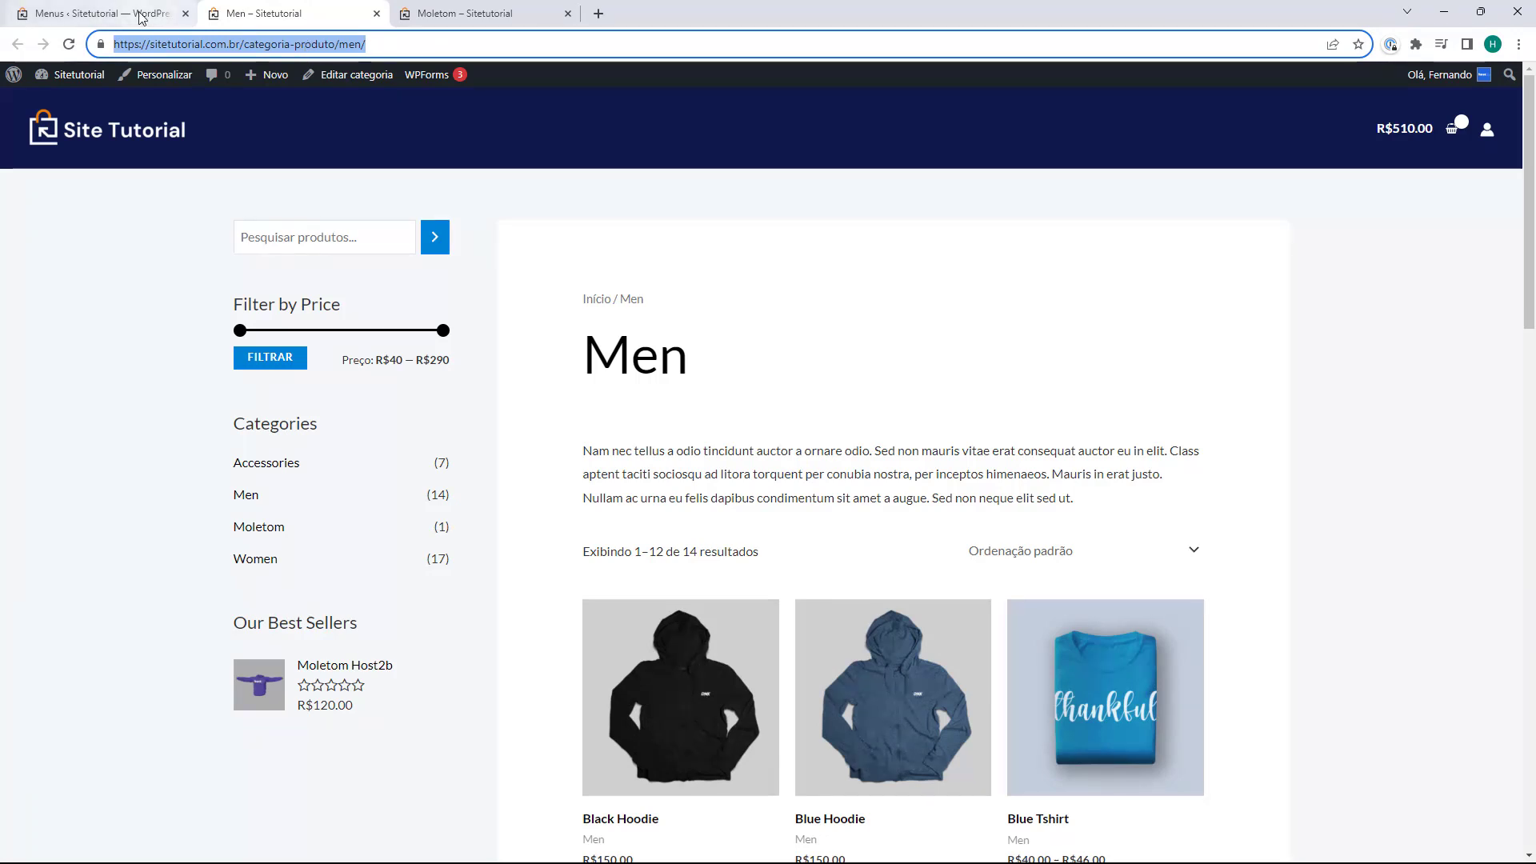
{"action": "left_click", "coordinate": [104, 13]}
{"action": "left_click", "coordinate": [204, 430]}
{"action": "key", "text": "ctrl+v"}
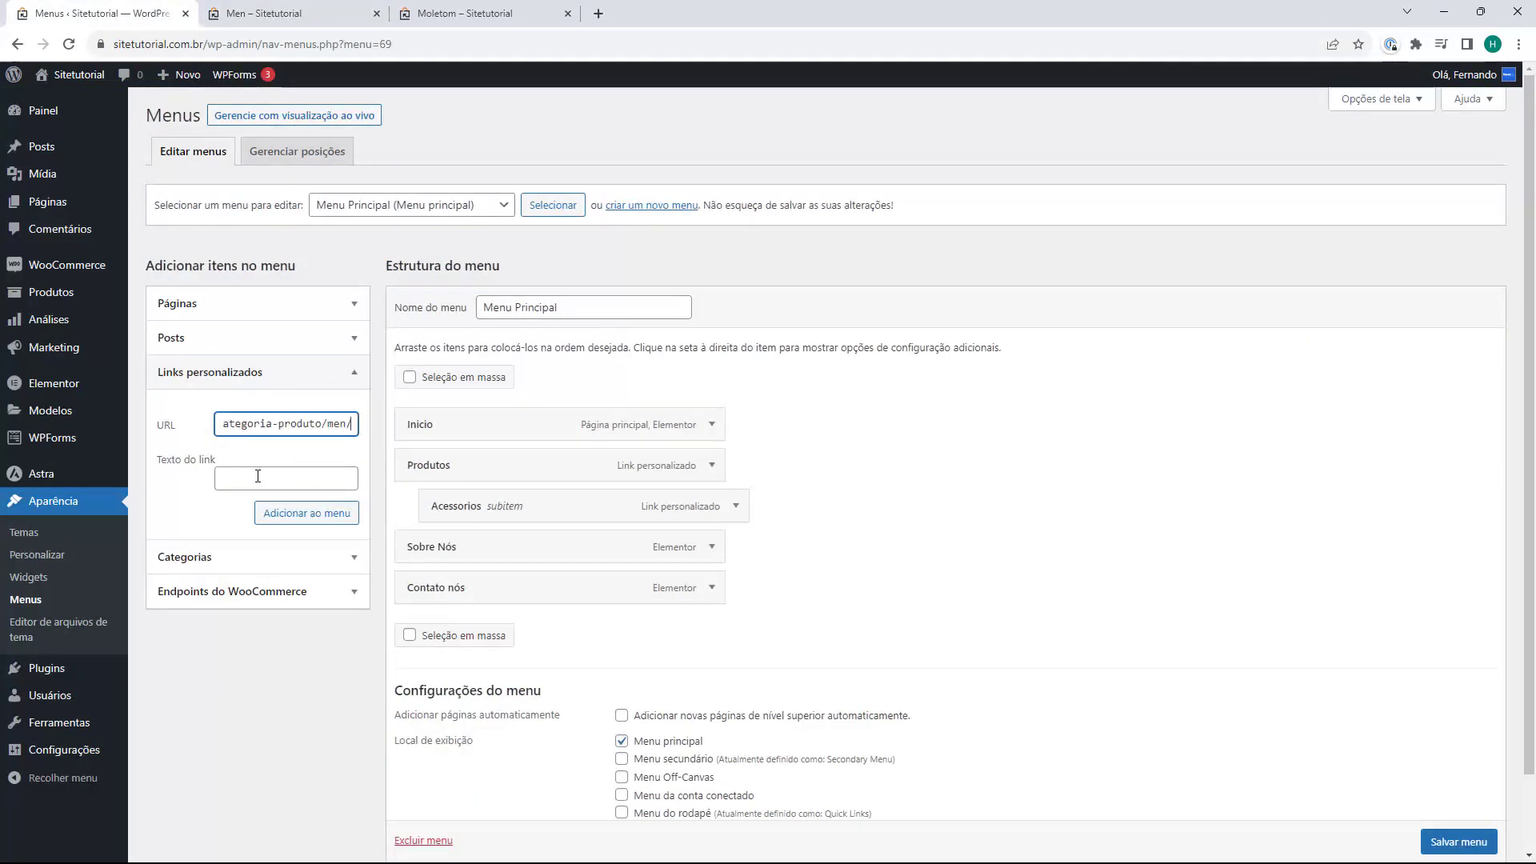
{"action": "left_click", "coordinate": [208, 462]}
{"action": "type", "text": "Homens"}
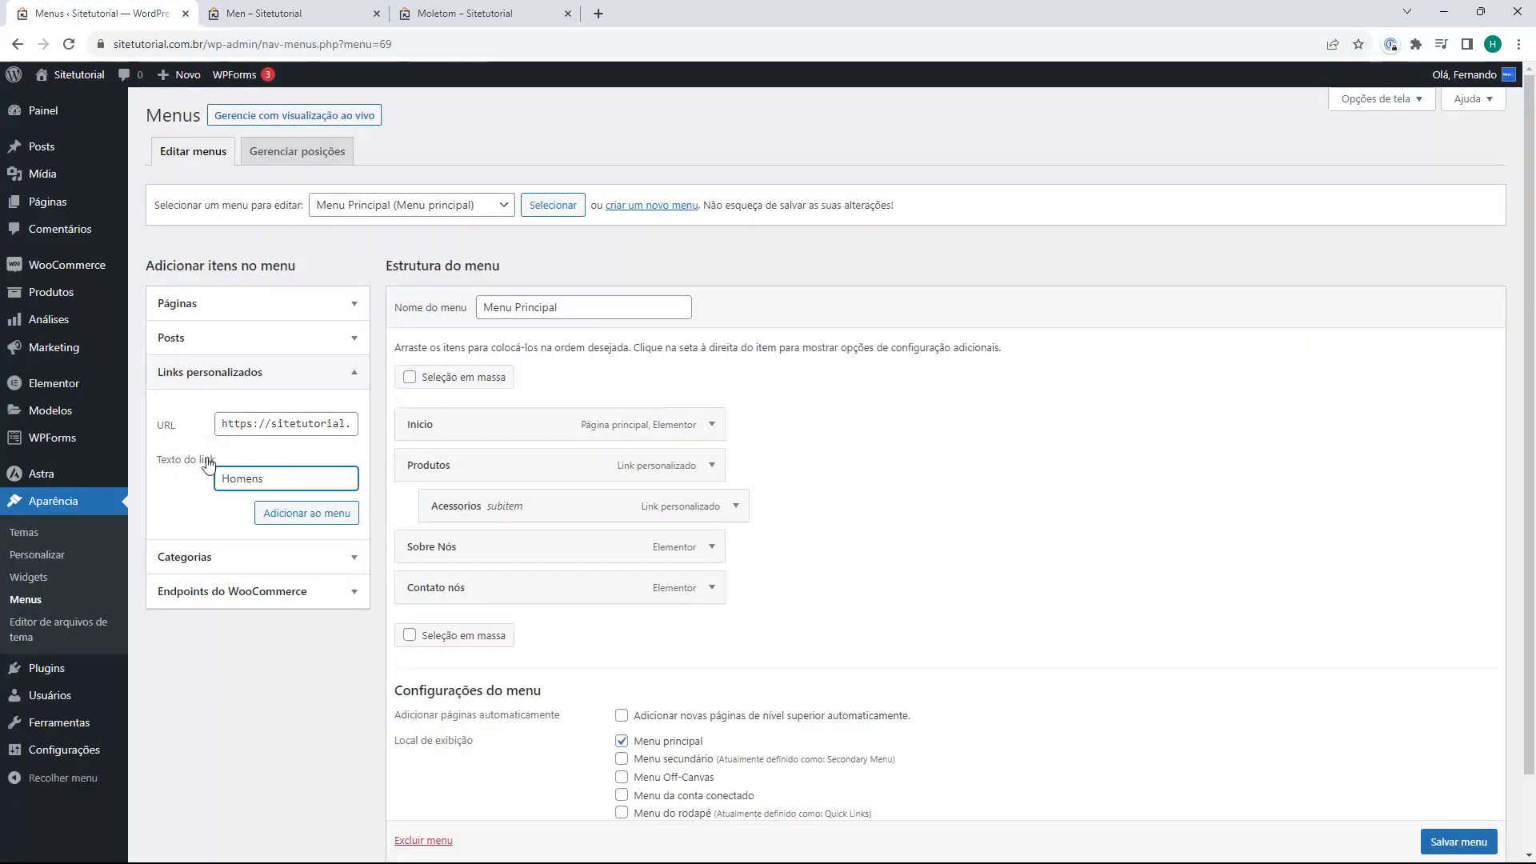
{"action": "left_click", "coordinate": [272, 513]}
{"action": "left_click_drag", "start_coordinate": [428, 613], "coordinate": [456, 533]}
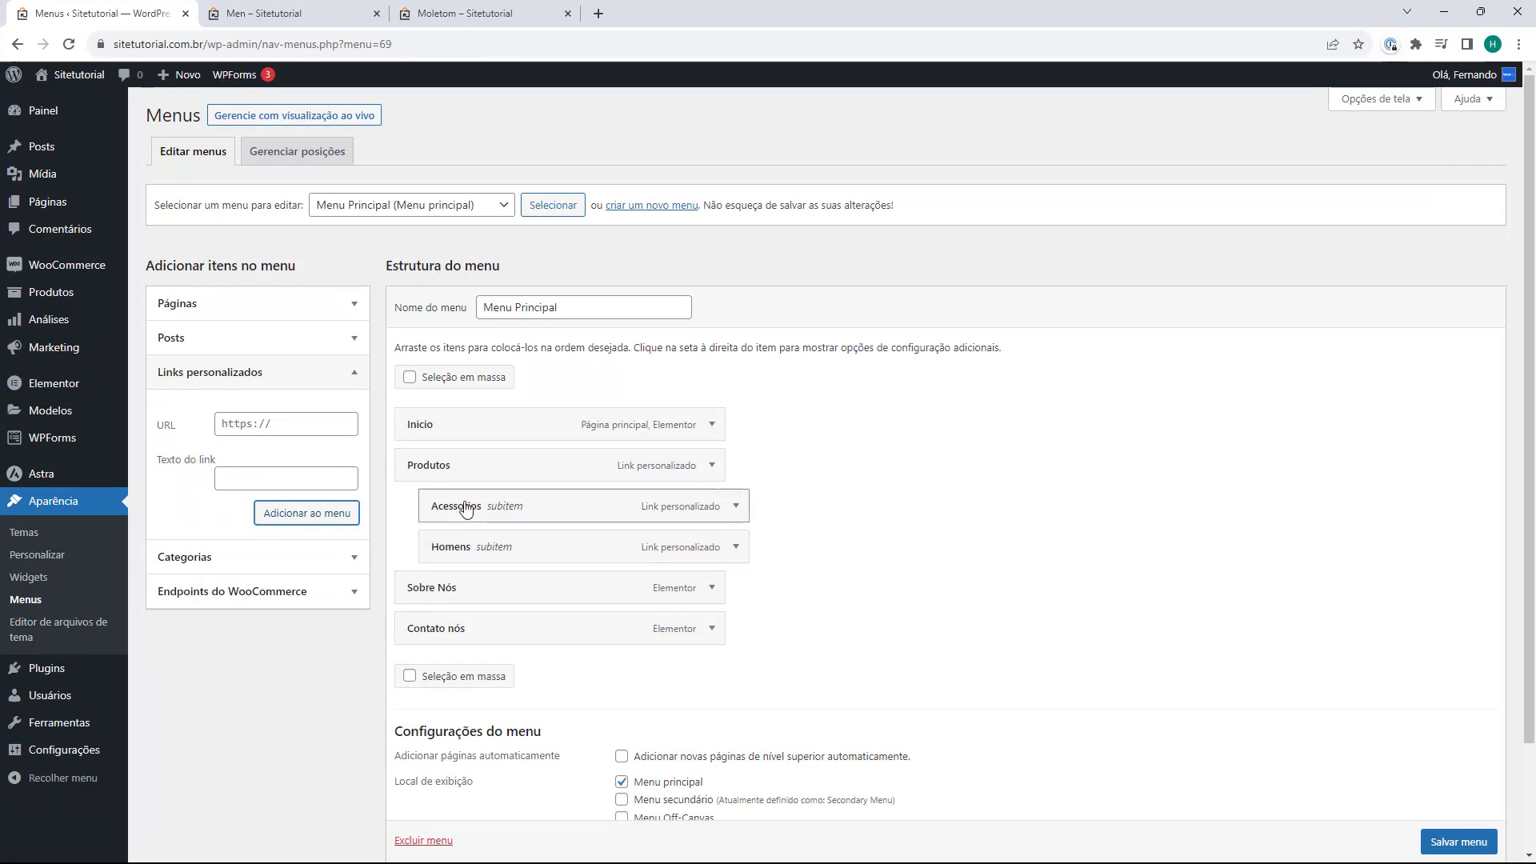
Step: Close the Men page, add a custom link "Moletons" with the Moletom category page's address, and nest it below Homens under Produtos
{"action": "key", "text": "ctrl+Tab"}
{"action": "key", "text": "ctrl+w"}
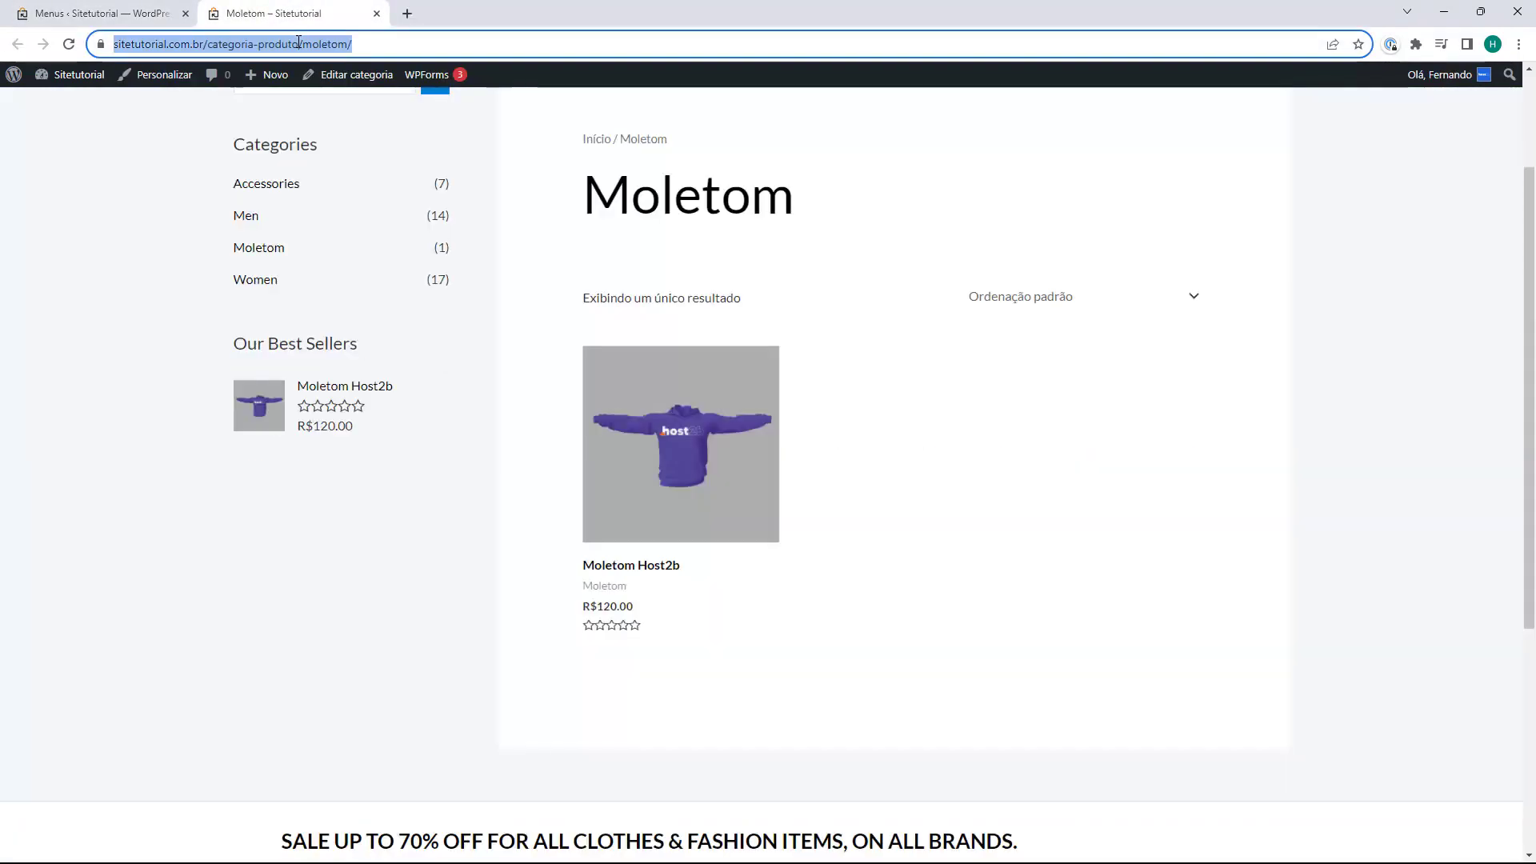
{"action": "key", "text": "ctrl+shift+Tab"}
{"action": "left_click", "coordinate": [272, 424]}
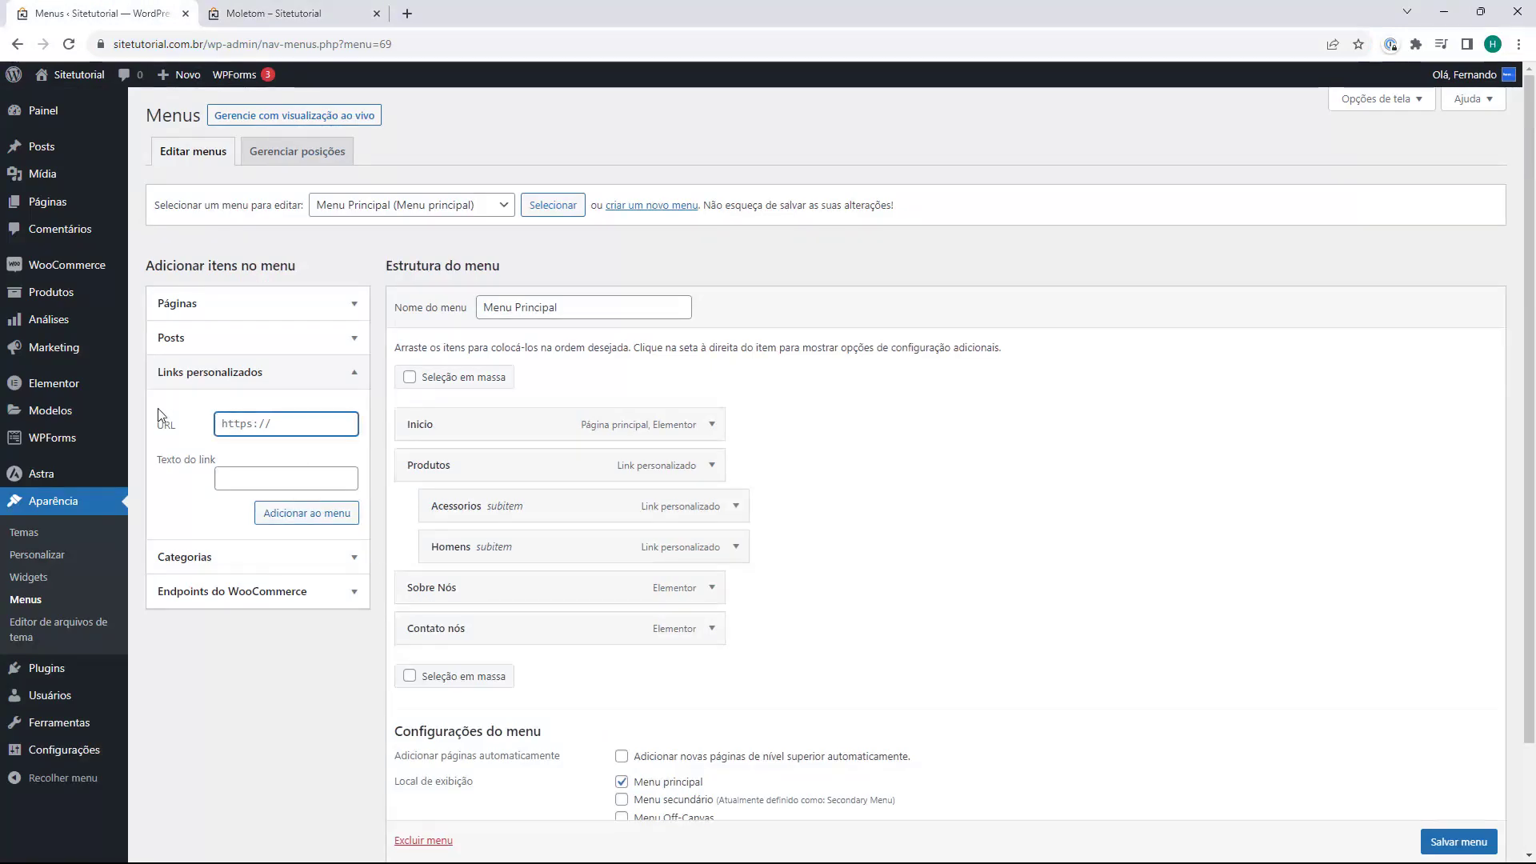
{"action": "key", "text": "ctrl+v"}
{"action": "left_click", "coordinate": [264, 487]}
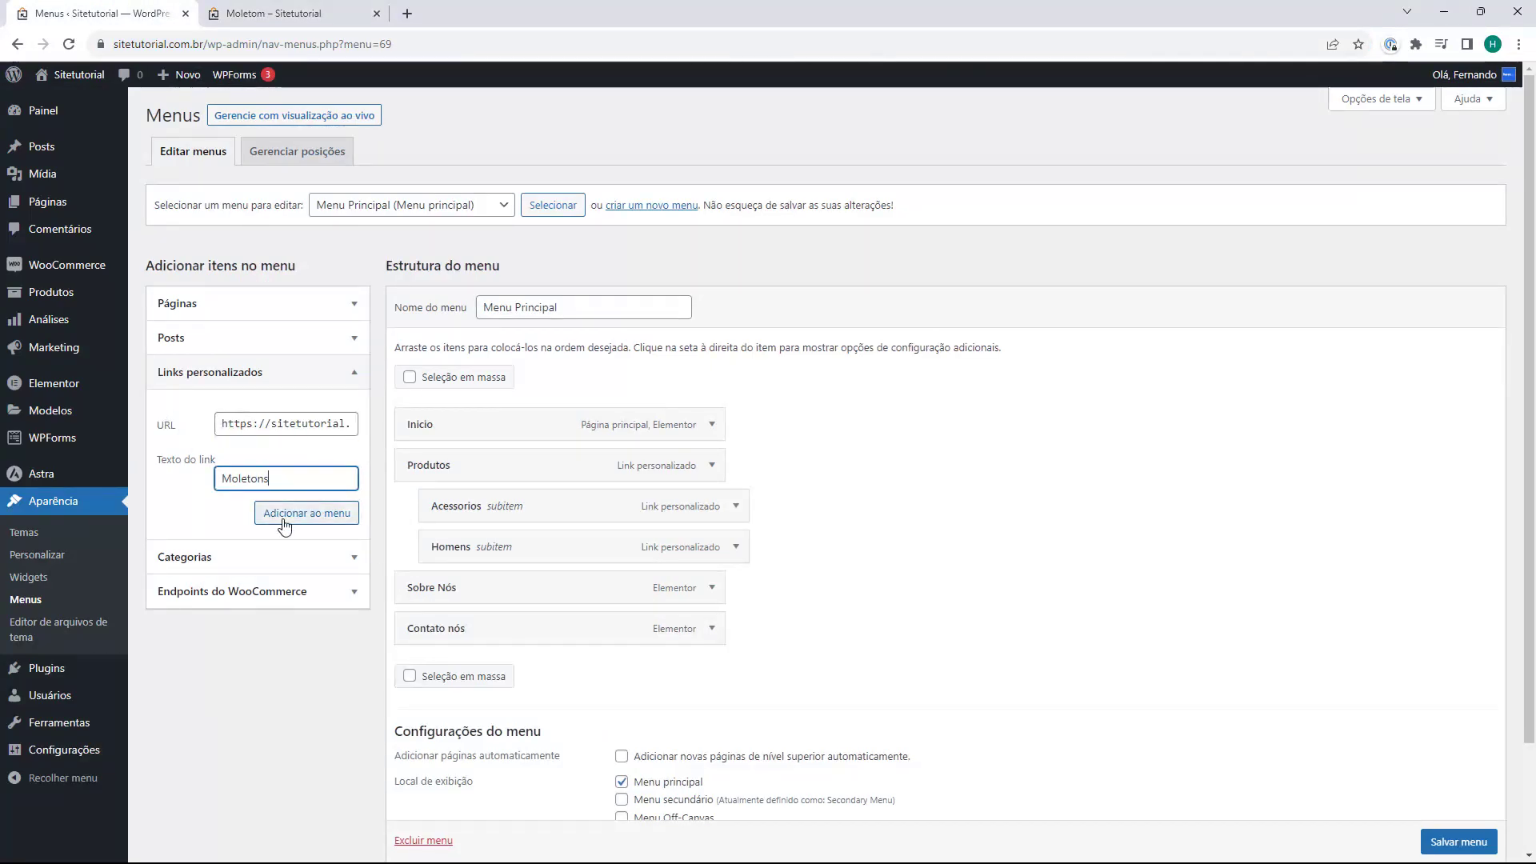
{"action": "left_click", "coordinate": [283, 518]}
{"action": "left_click_drag", "start_coordinate": [429, 672], "coordinate": [465, 589]}
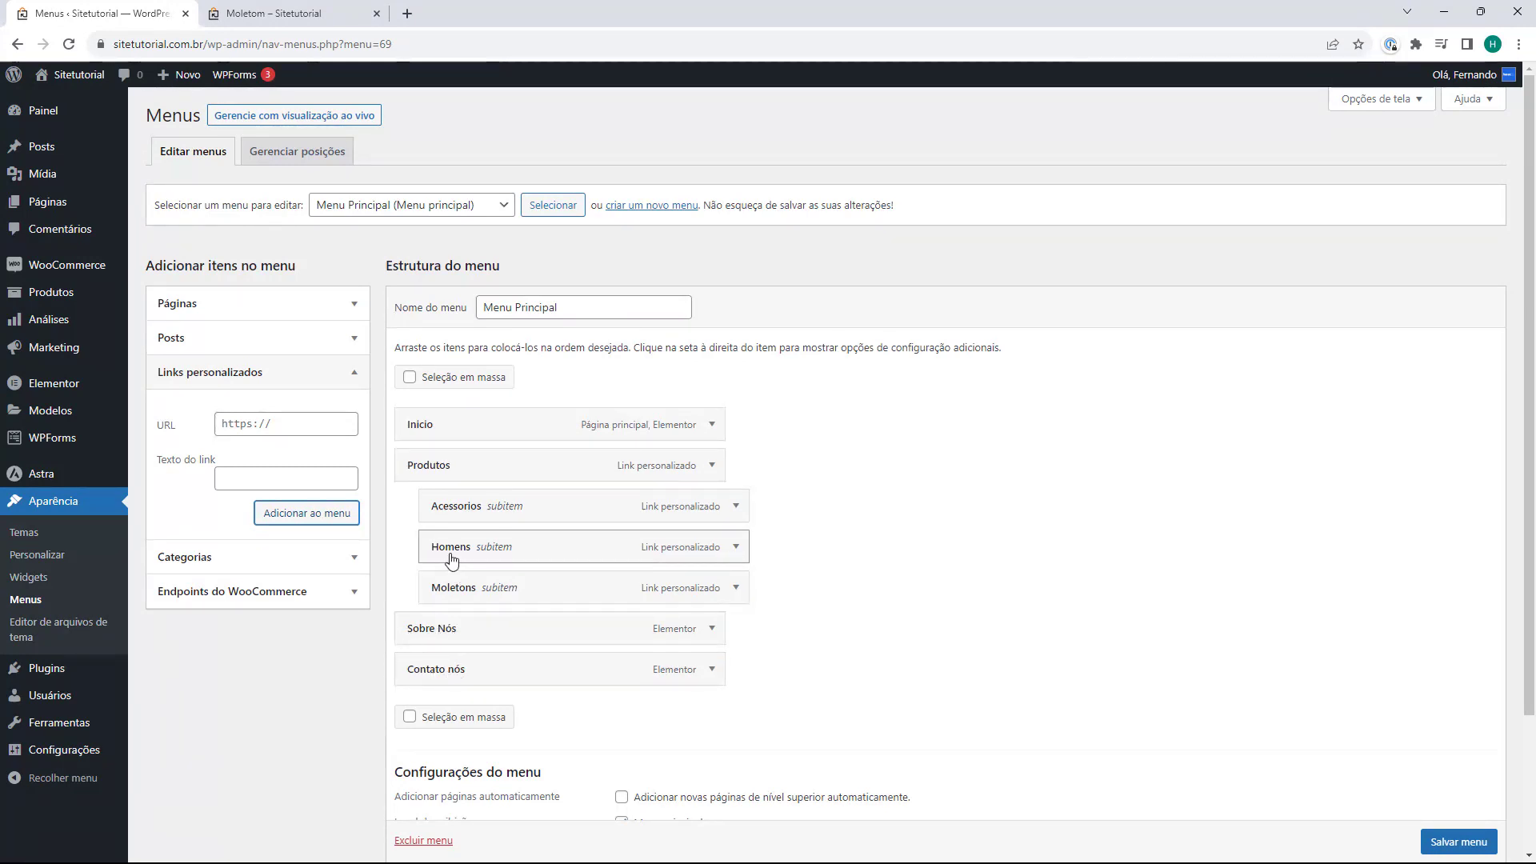
Step: Try nesting Homens, Moletons and Sobre Nós at progressively deeper levels, and return each item to its previous level
{"action": "left_click_drag", "start_coordinate": [452, 560], "coordinate": [484, 554]}
{"action": "left_click_drag", "start_coordinate": [475, 591], "coordinate": [590, 624]}
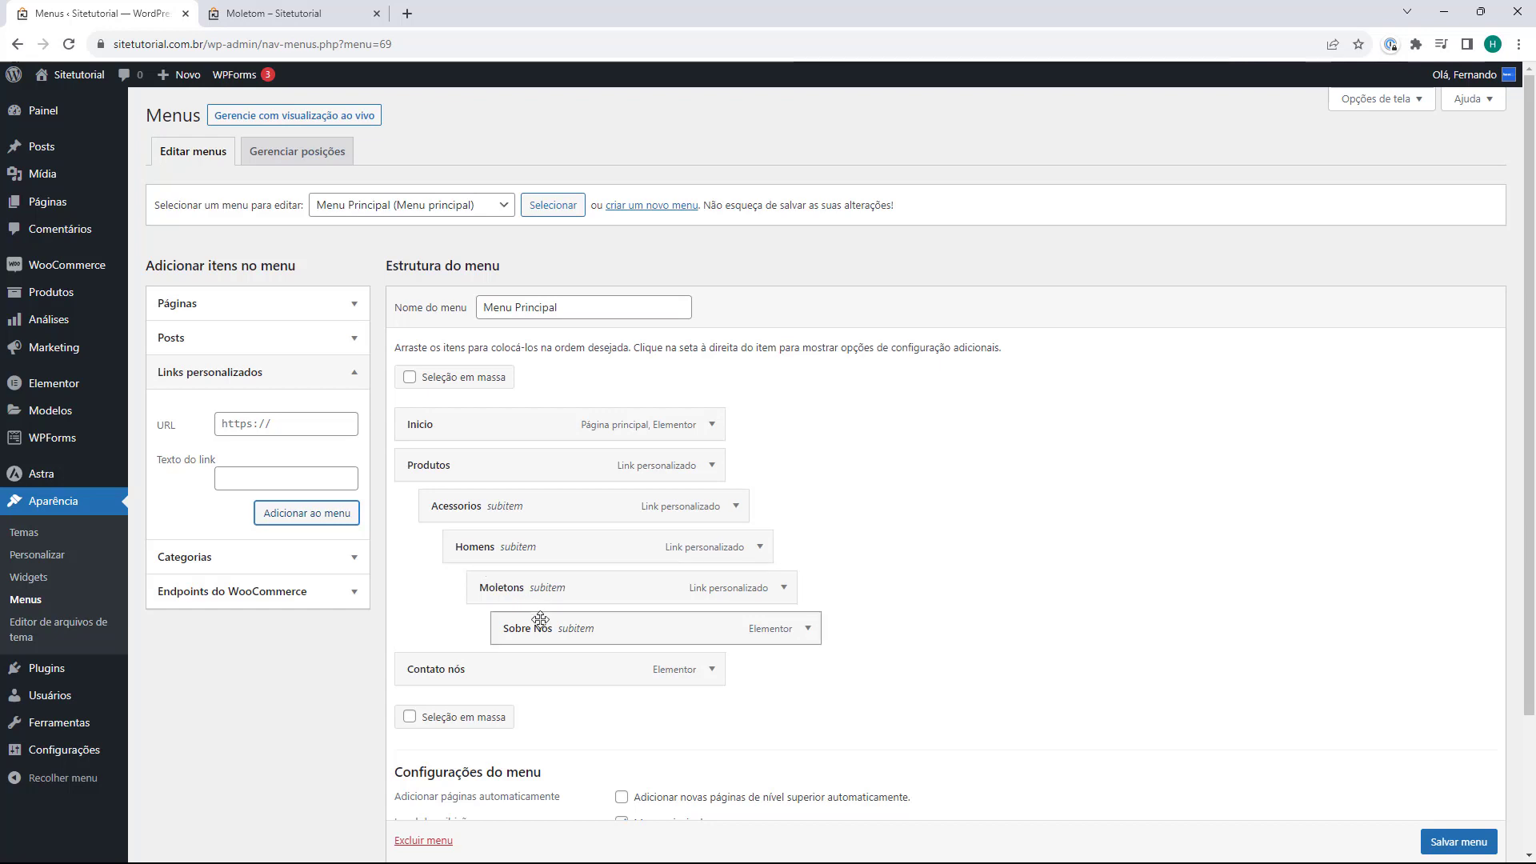
{"action": "left_click_drag", "start_coordinate": [541, 621], "coordinate": [432, 628]}
{"action": "left_click_drag", "start_coordinate": [487, 560], "coordinate": [429, 560]}
{"action": "left_click_drag", "start_coordinate": [484, 588], "coordinate": [458, 589]}
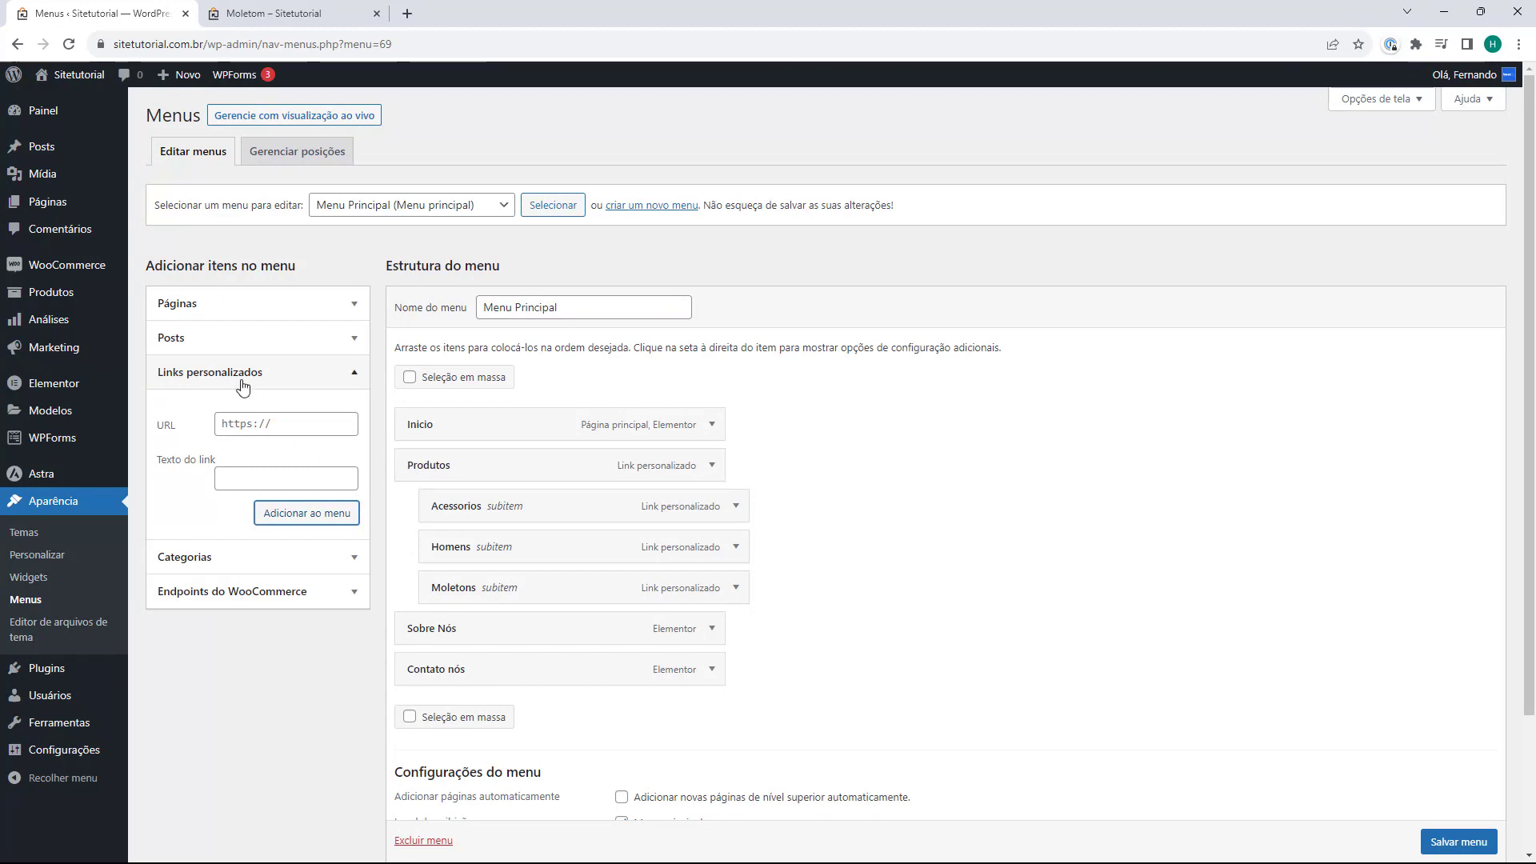
Step: Browse all the categories and the site pages available for adding to the menu
{"action": "left_click", "coordinate": [282, 566]}
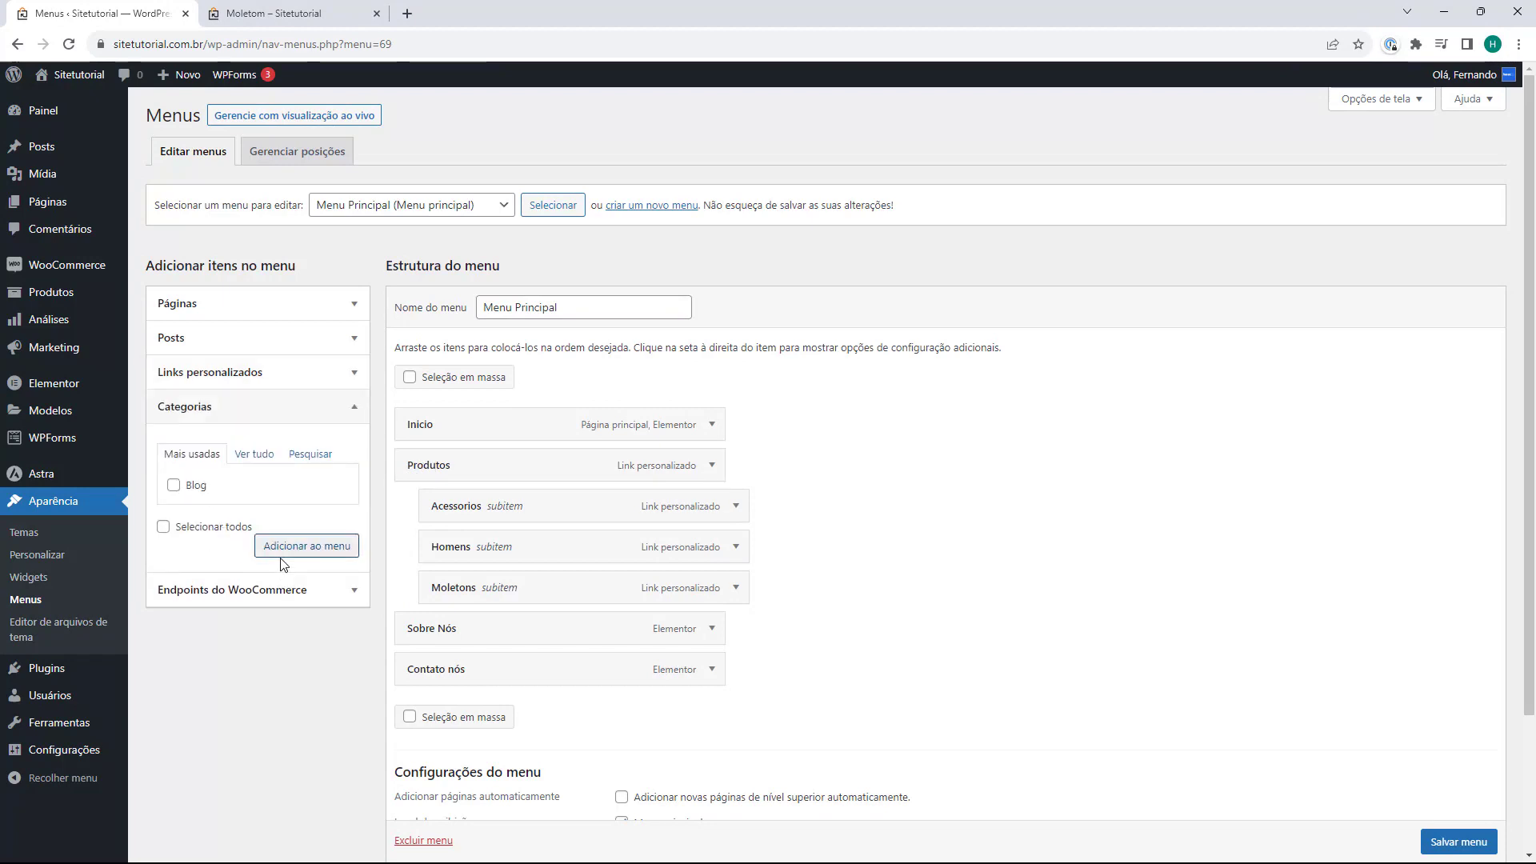
{"action": "left_click", "coordinate": [254, 454]}
{"action": "left_click", "coordinate": [240, 304]}
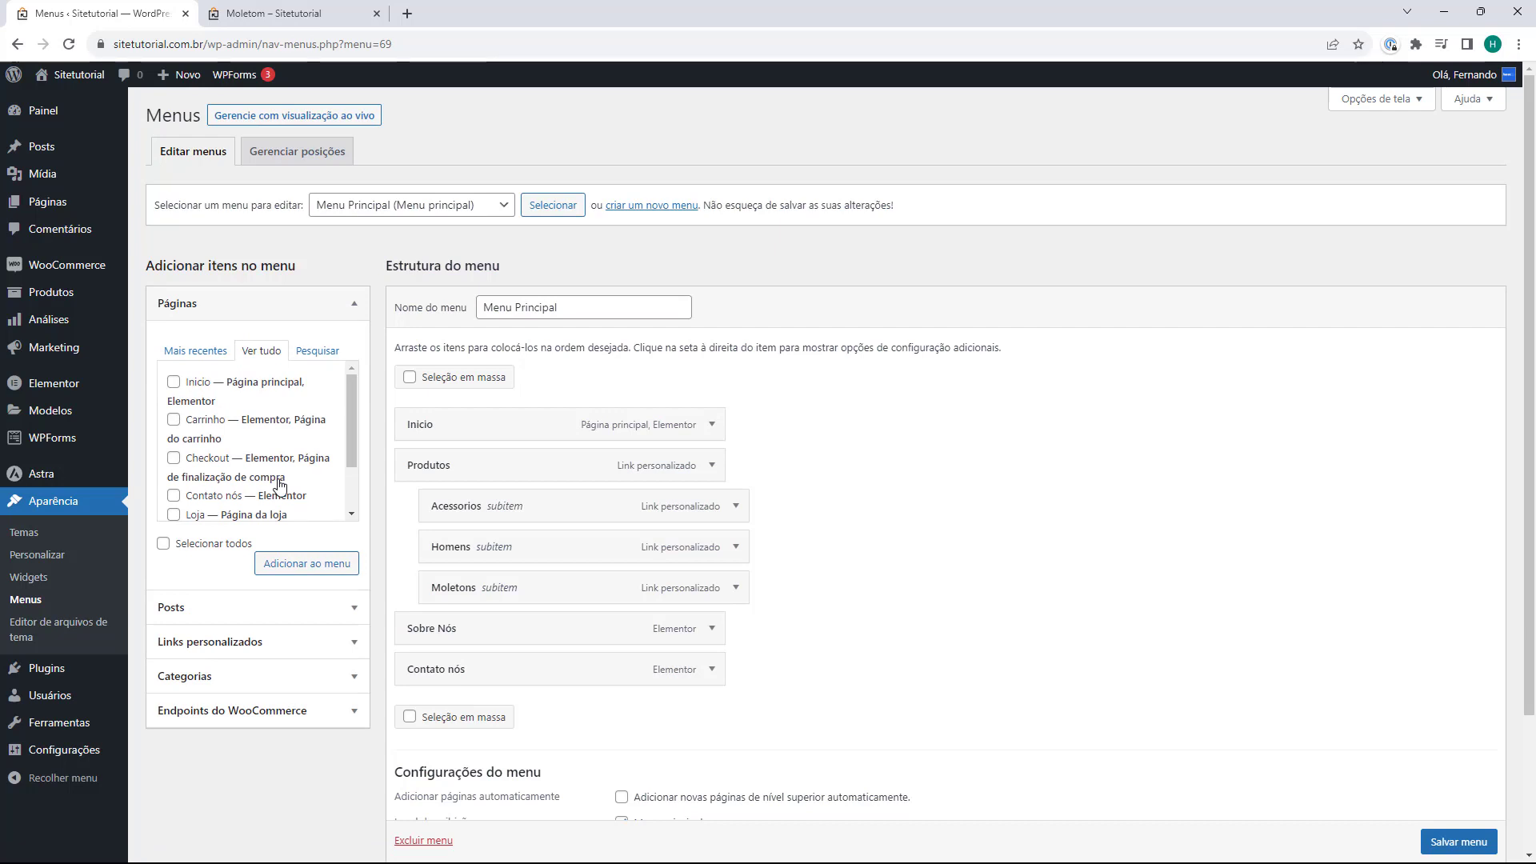
Step: Review the structure of Menu Principal and save the menu
{"action": "scroll", "coordinate": [508, 448], "scroll_direction": "down", "scroll_amount": 2}
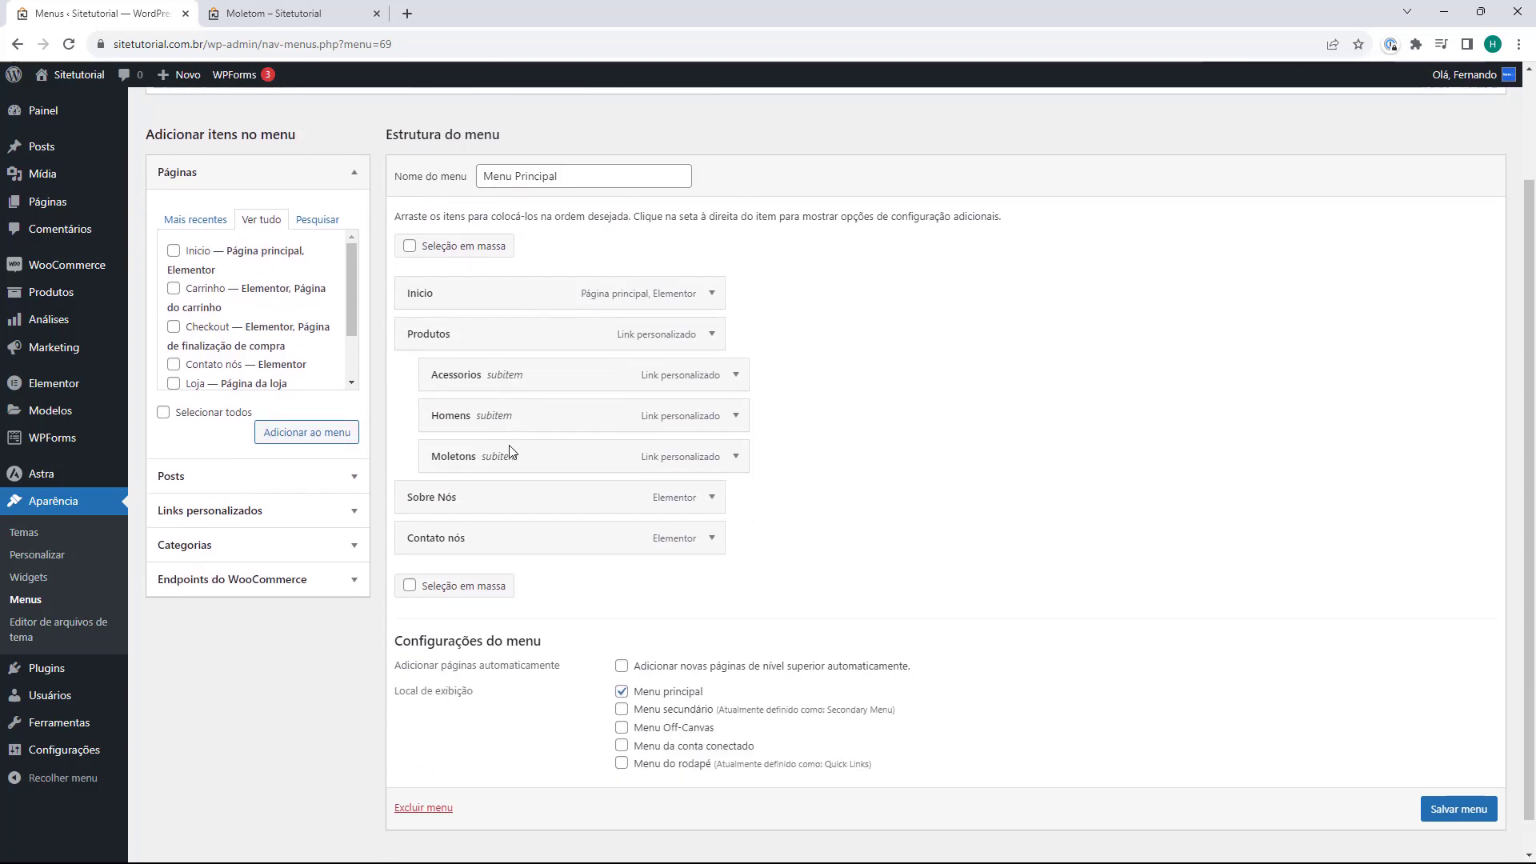
{"action": "scroll", "coordinate": [508, 451], "scroll_direction": "up", "scroll_amount": 1}
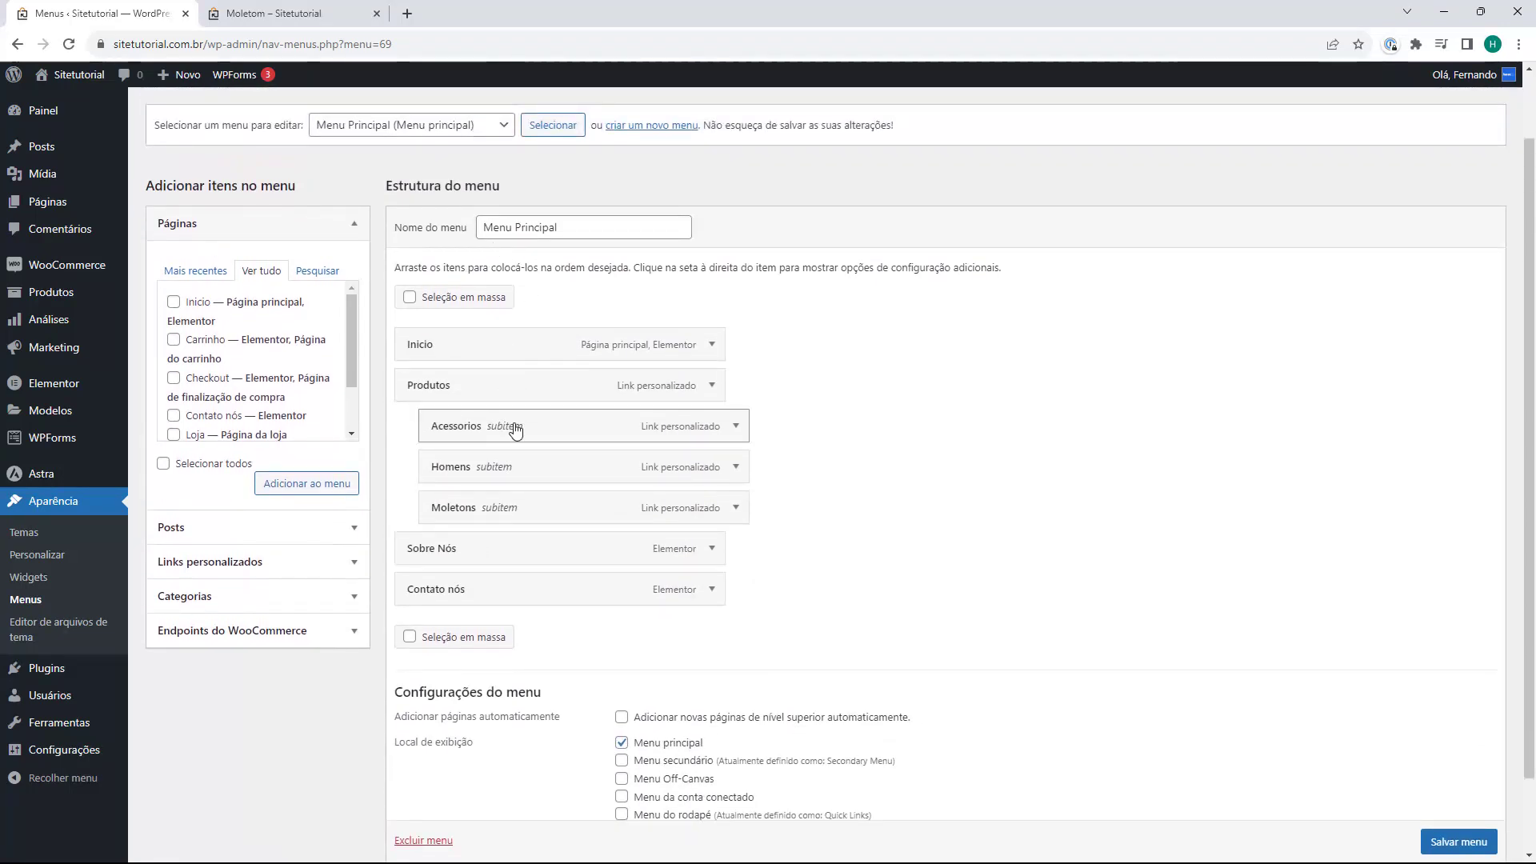
{"action": "scroll", "coordinate": [518, 398], "scroll_direction": "down", "scroll_amount": 1}
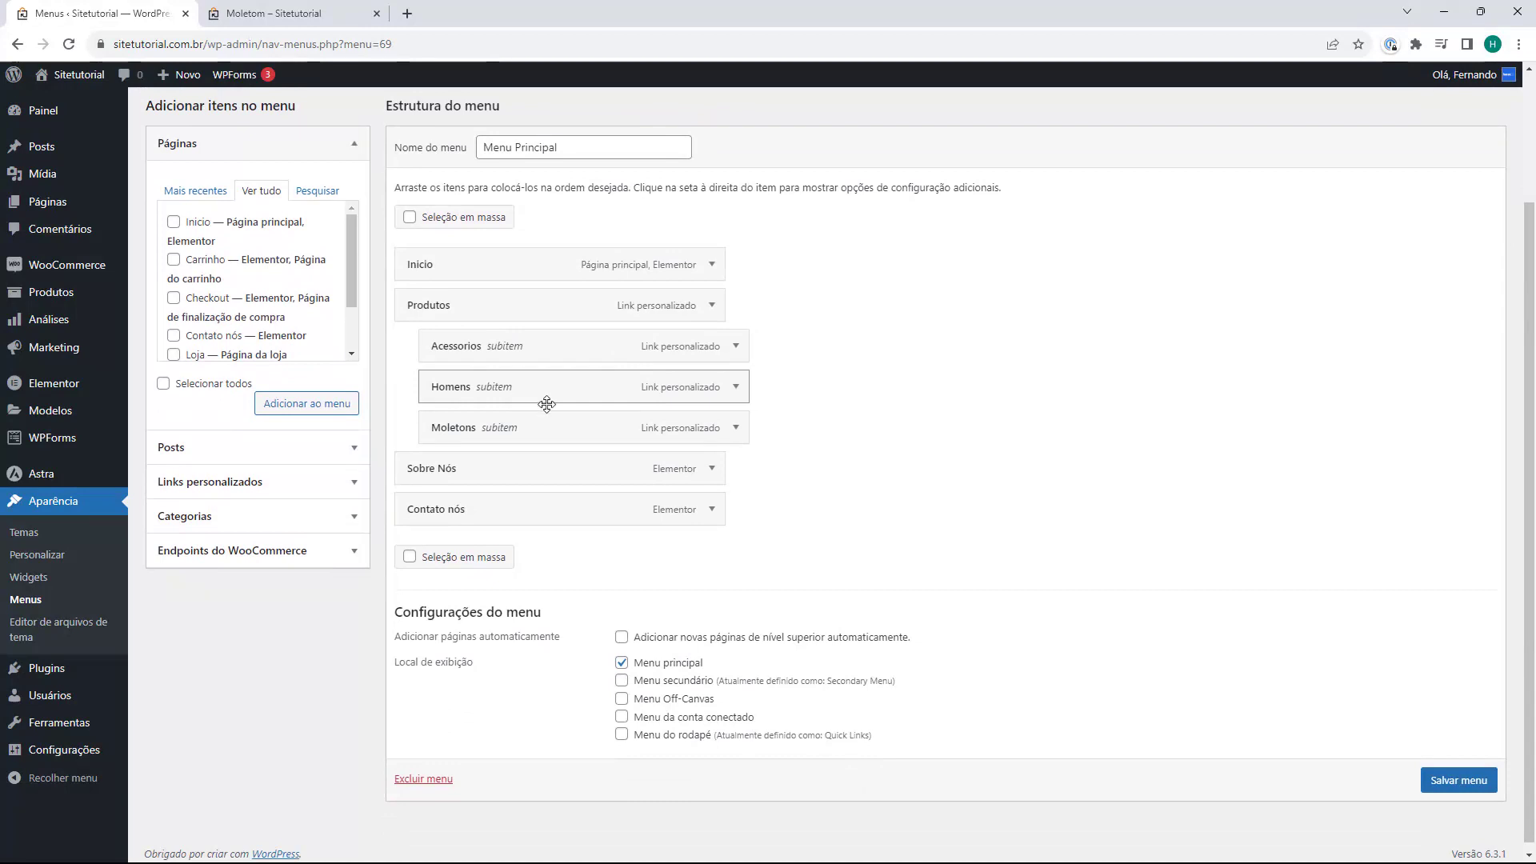
{"action": "left_click", "coordinate": [1440, 776]}
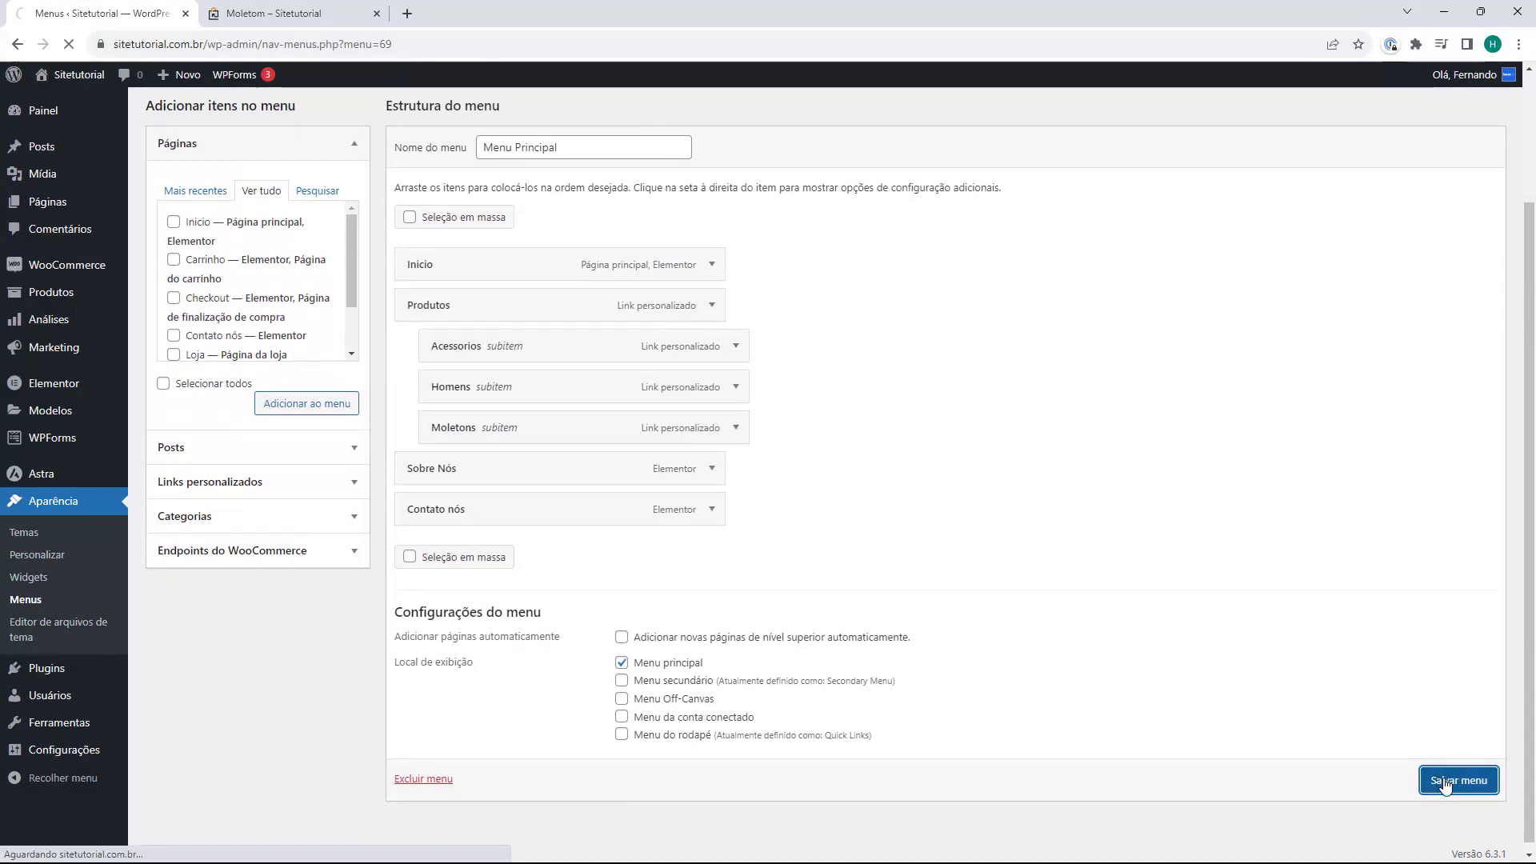
Step: Try assigning the menu to the Menu secundário display location and clear that assignment
{"action": "scroll", "coordinate": [508, 437], "scroll_direction": "down", "scroll_amount": 3}
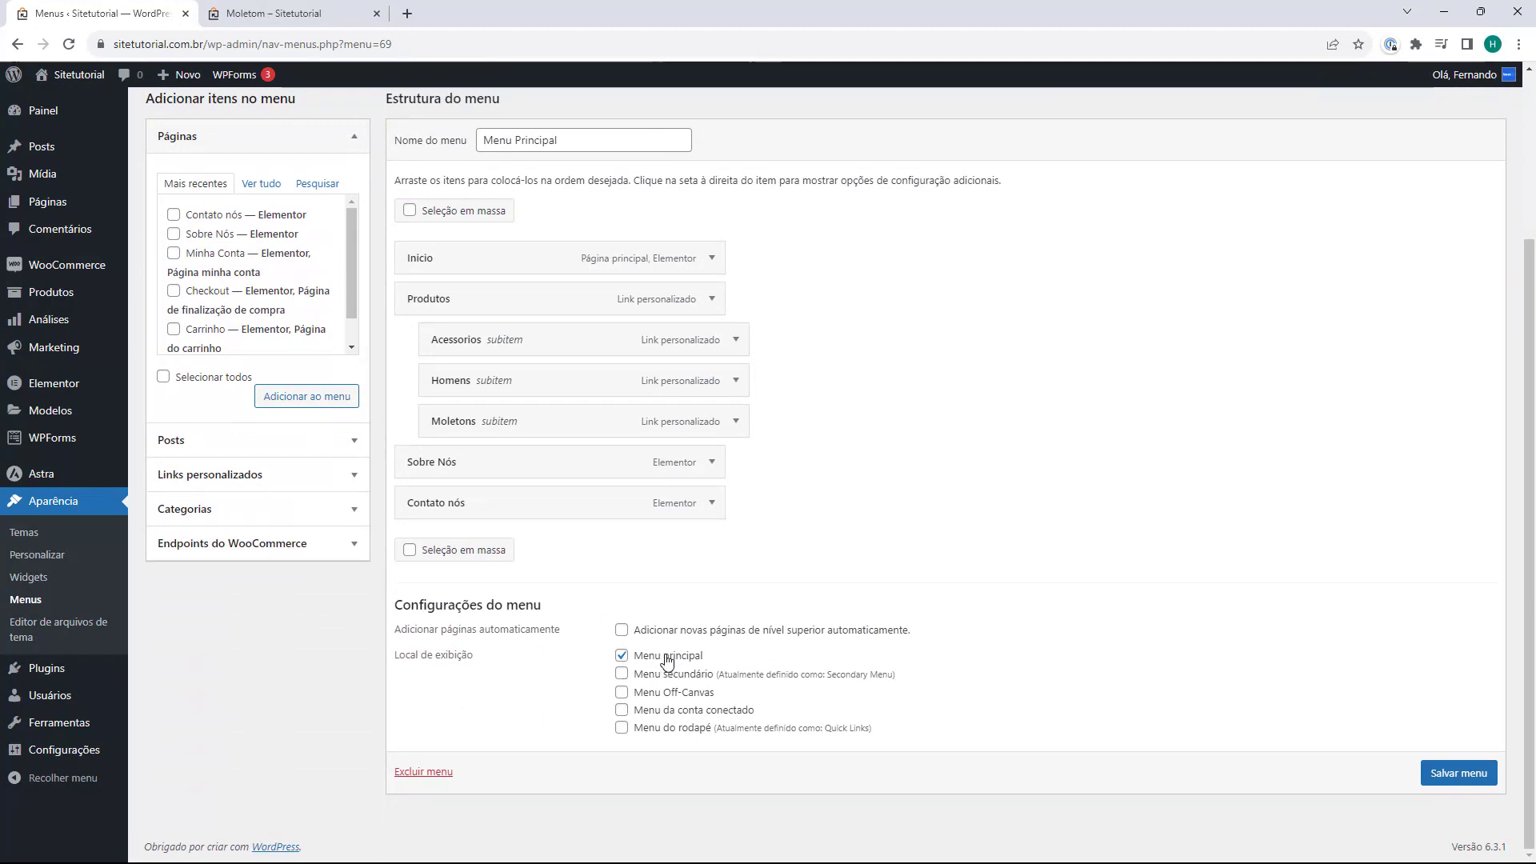
{"action": "left_click", "coordinate": [621, 678]}
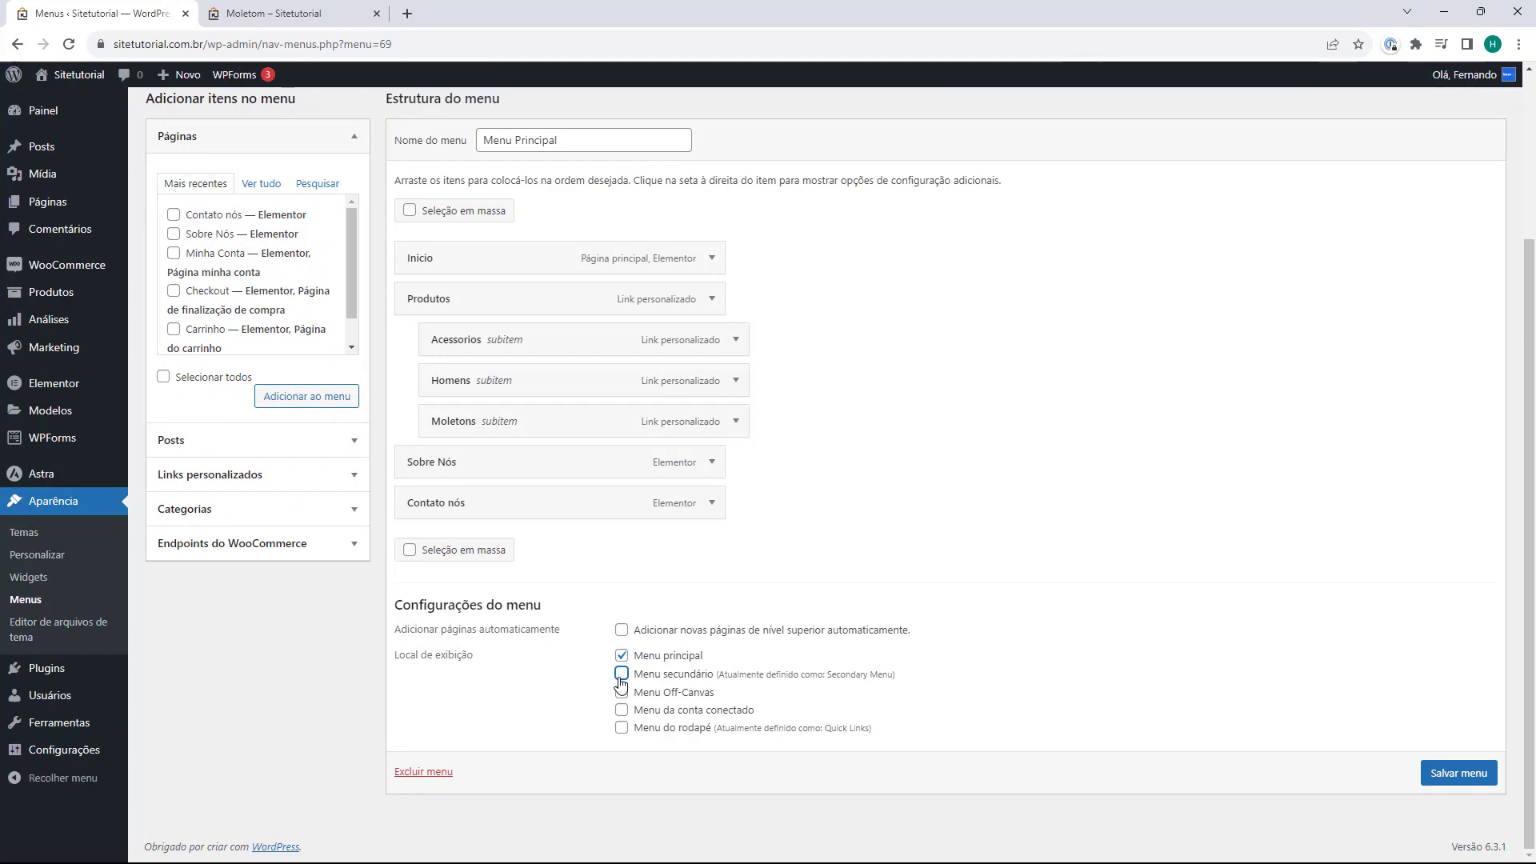
{"action": "left_click", "coordinate": [622, 676]}
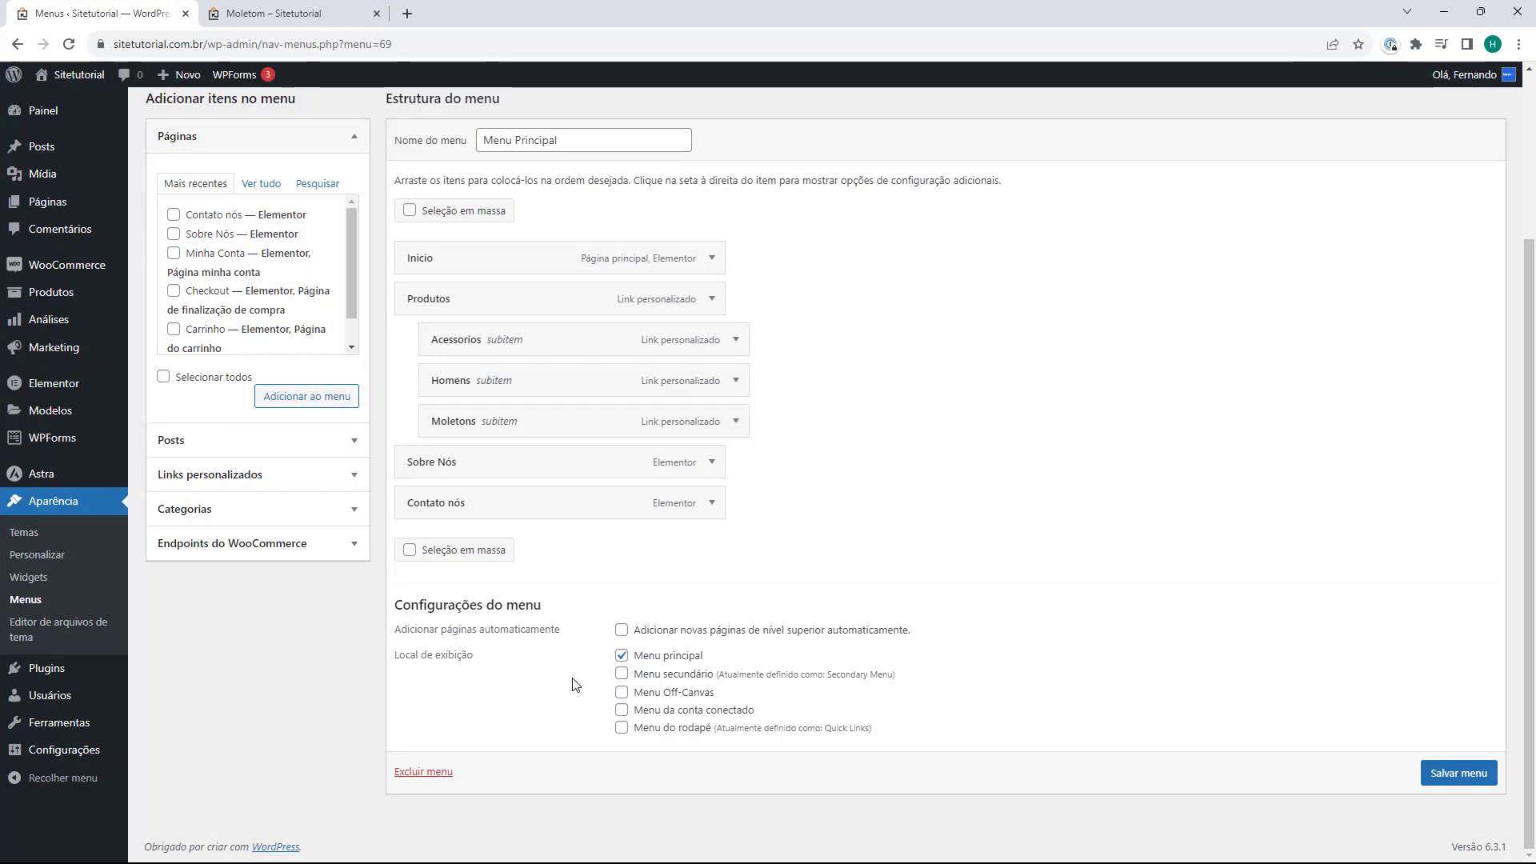
Step: Examine the navigation menu on the site's home page, including the Produtos submenu
{"action": "scroll", "coordinate": [572, 685], "scroll_direction": "up", "scroll_amount": 3}
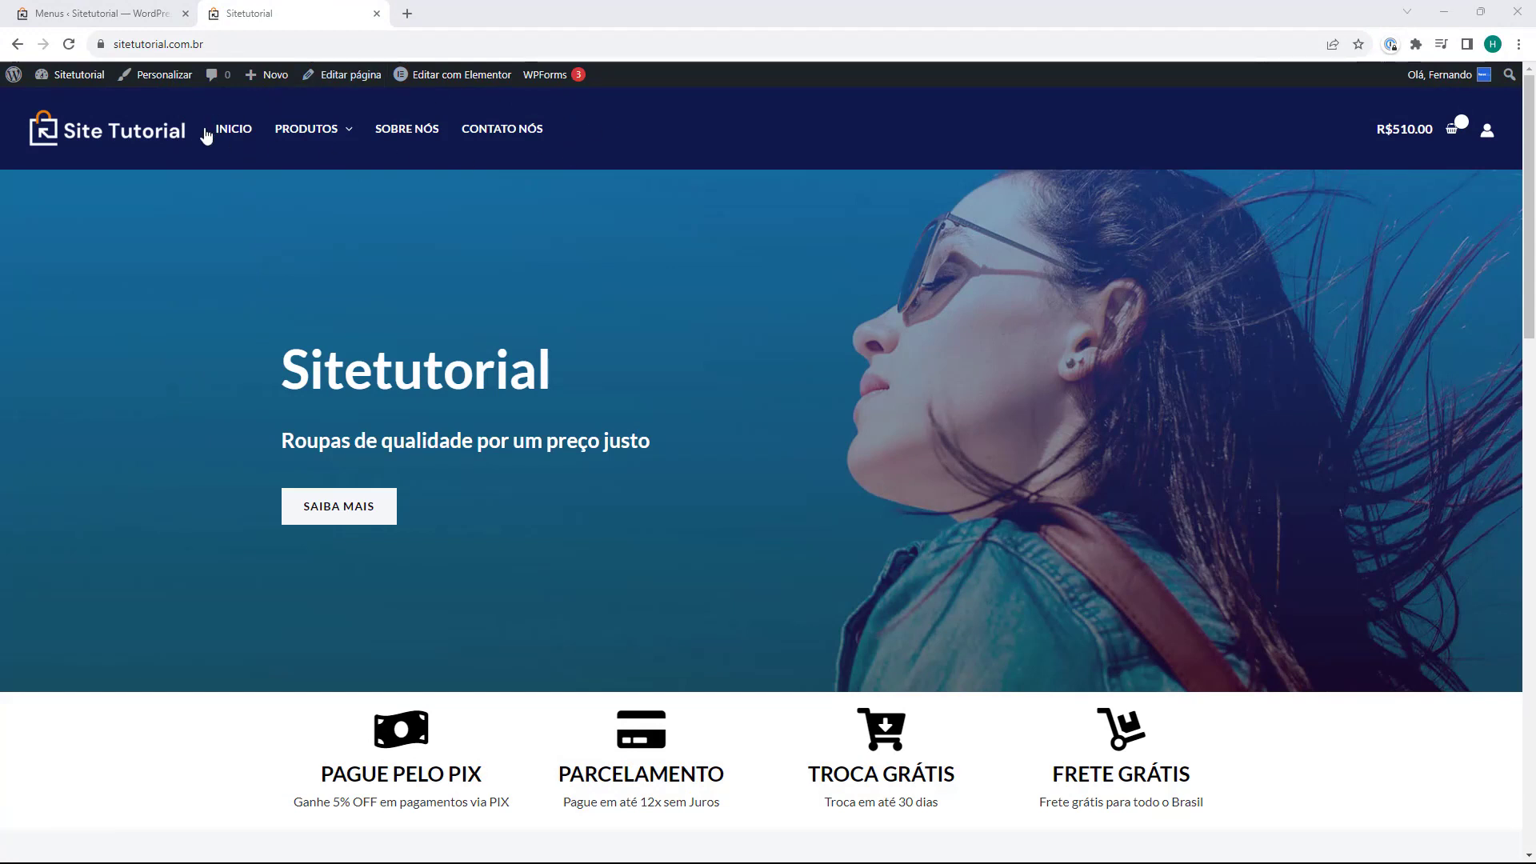
{"action": "mouse_move", "coordinate": [298, 140]}
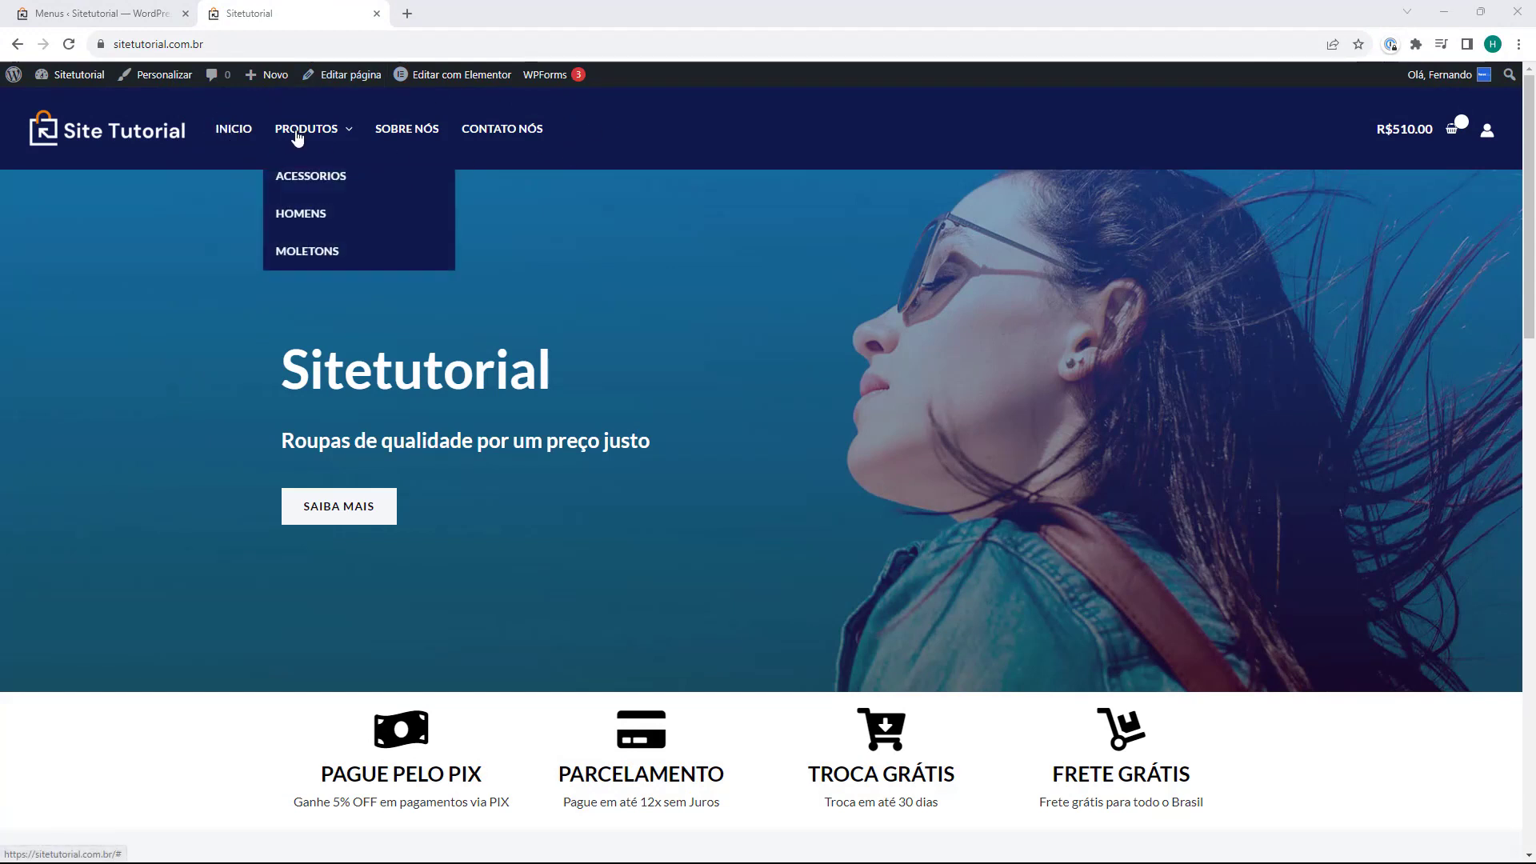